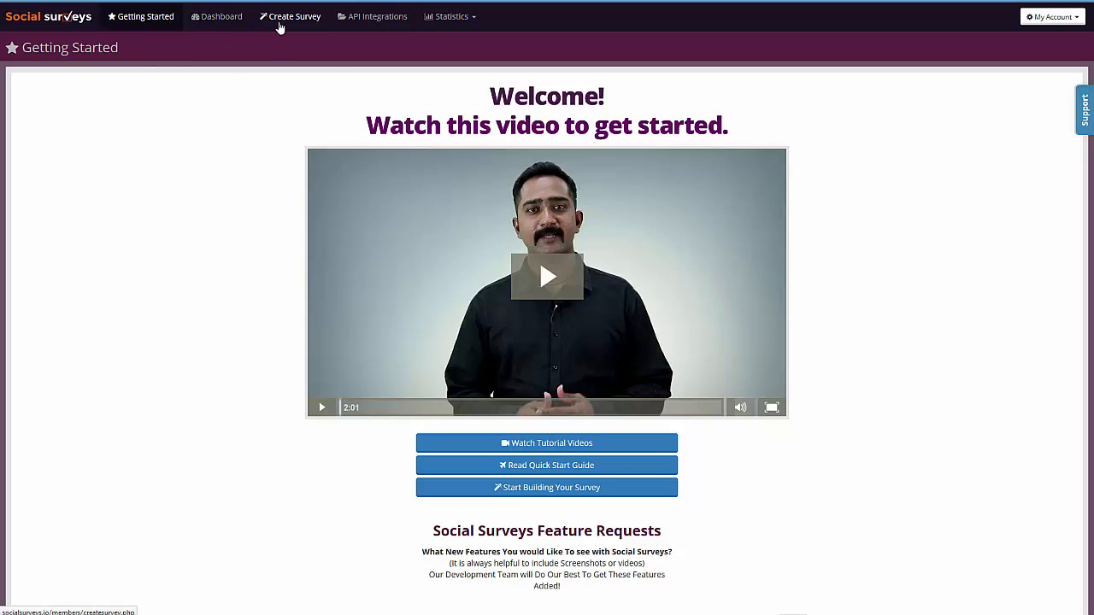
# Step: Create a new survey named "Martins Live Demo" without choosing questions from the bank
pyautogui.click(280, 21)
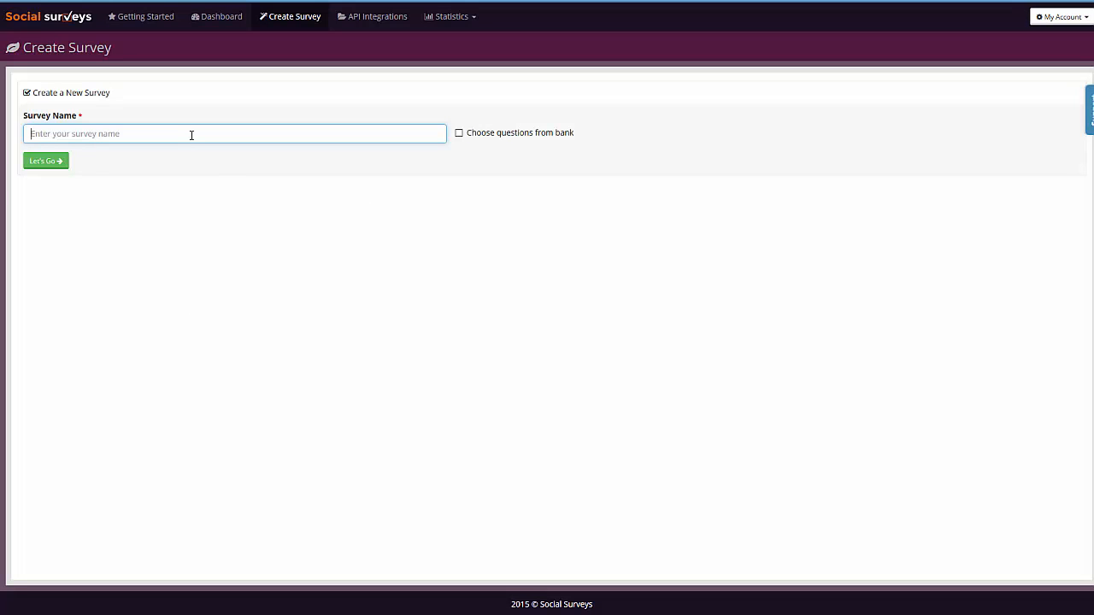
pyautogui.write('Martins Live Demo')
pyautogui.click(458, 133)
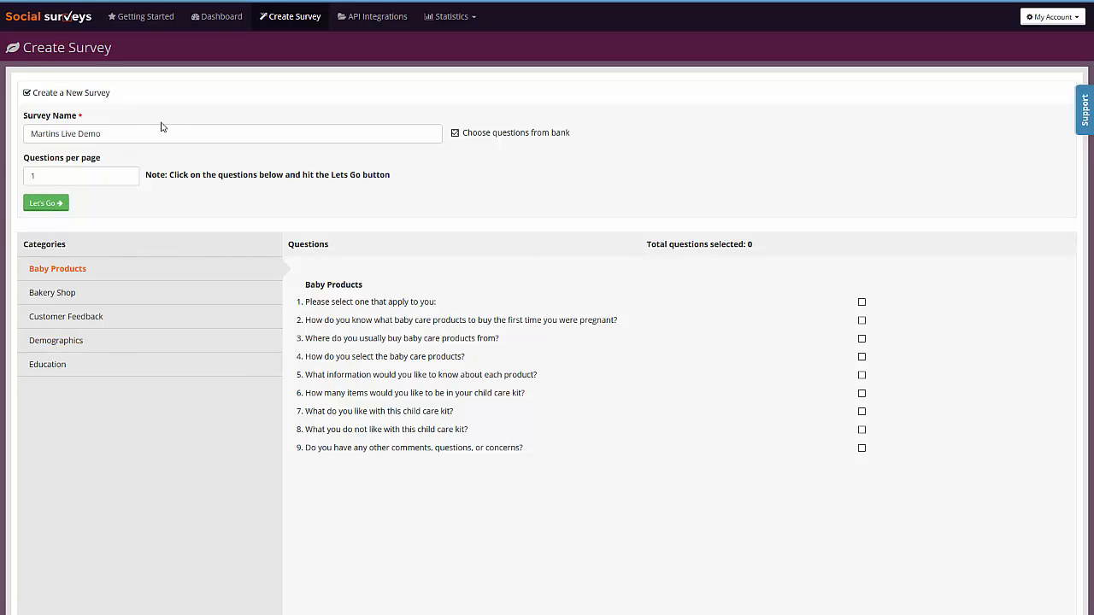
pyautogui.click(456, 134)
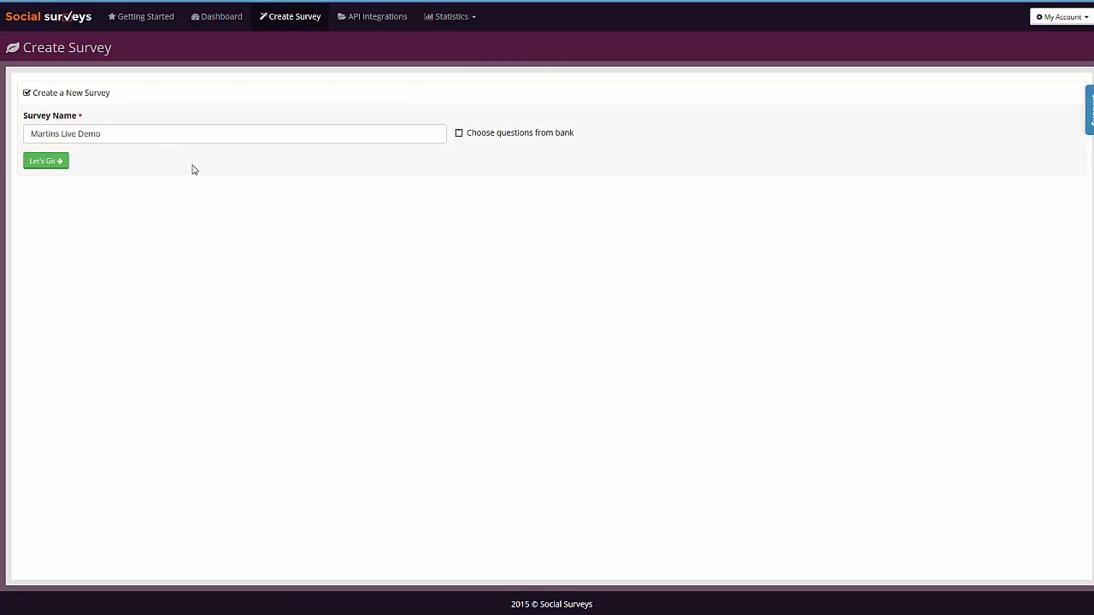
pyautogui.click(54, 163)
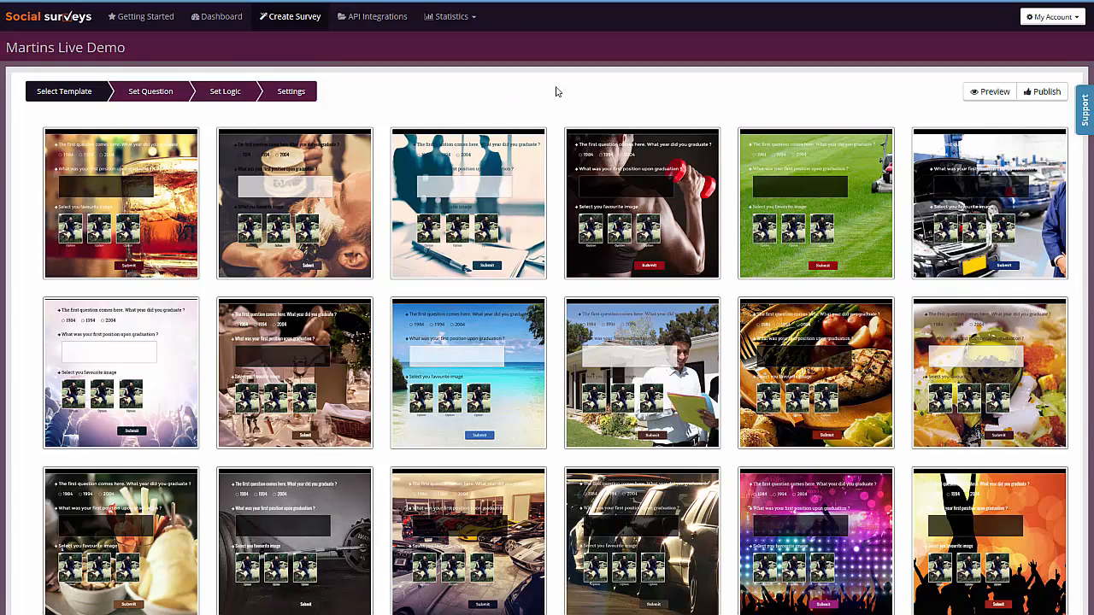
# Step: Browse the template gallery and preview the concert-crowd template
pyautogui.scroll(-1, 556, 92)
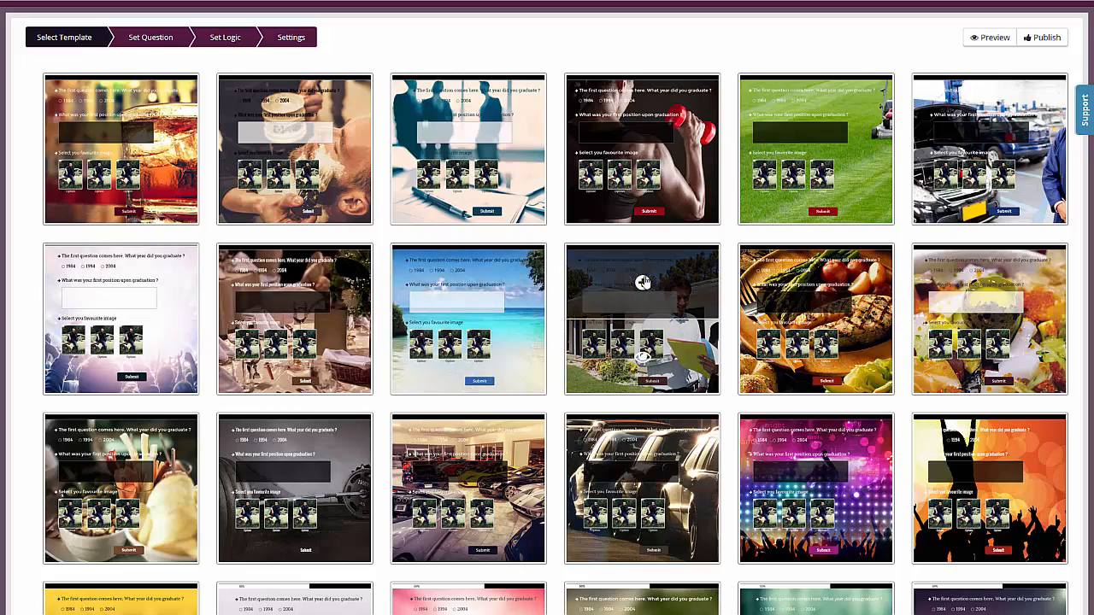
pyautogui.scroll(-2, 736, 171)
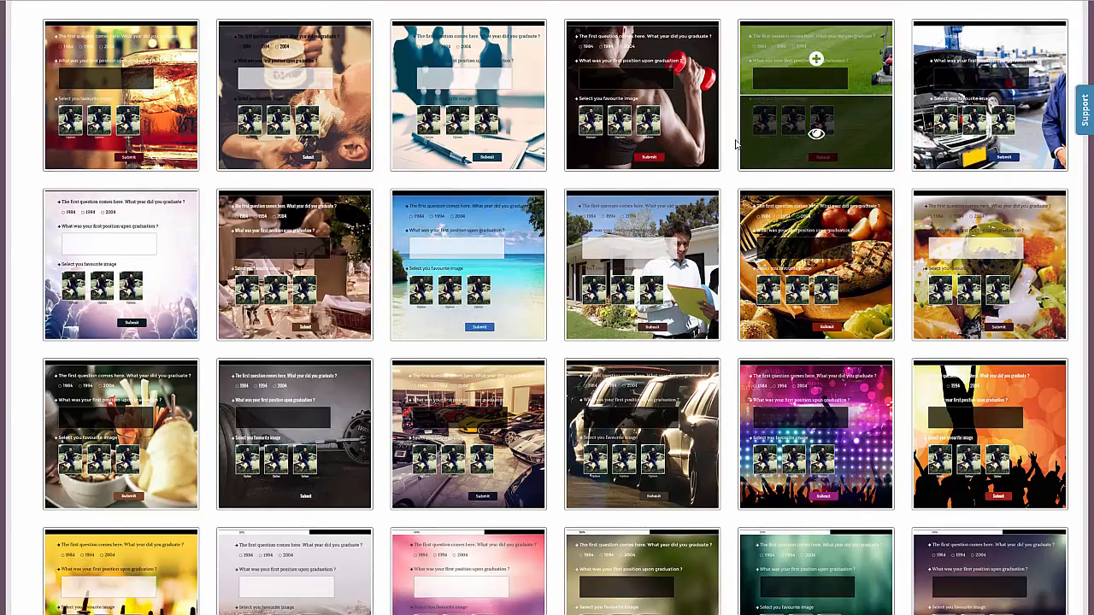
pyautogui.scroll(-2, 650, 154)
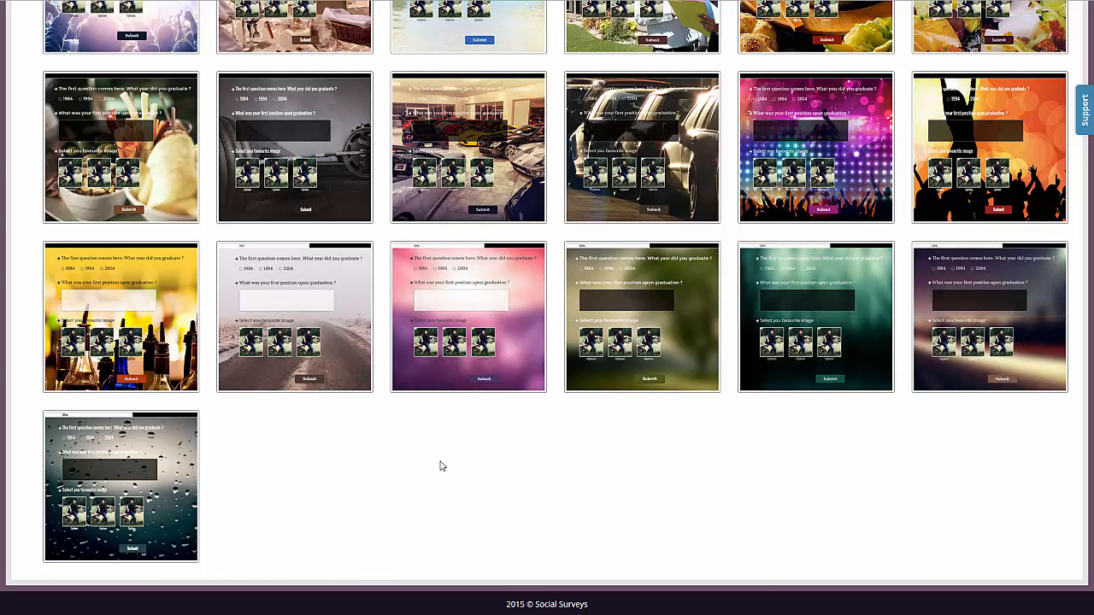
pyautogui.scroll(3, 529, 486)
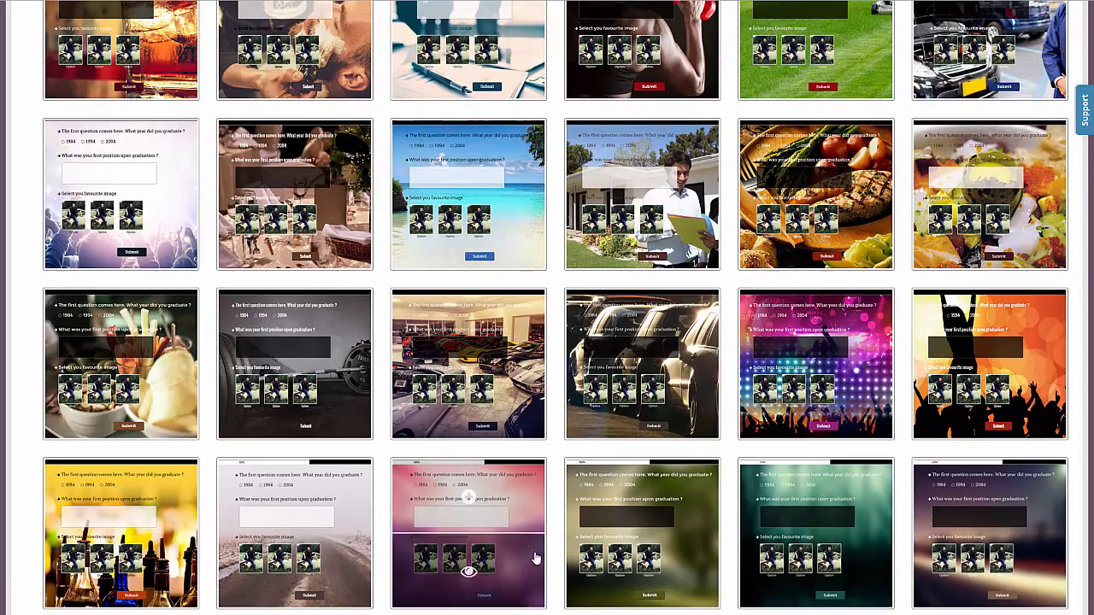
pyautogui.scroll(2, 552, 289)
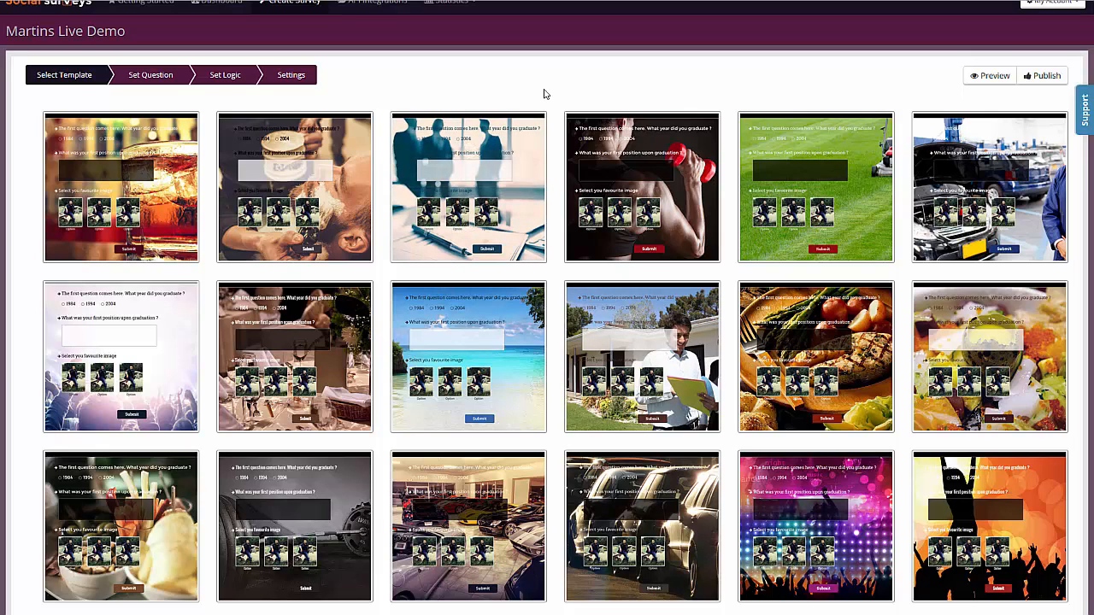
pyautogui.moveTo(104, 321)
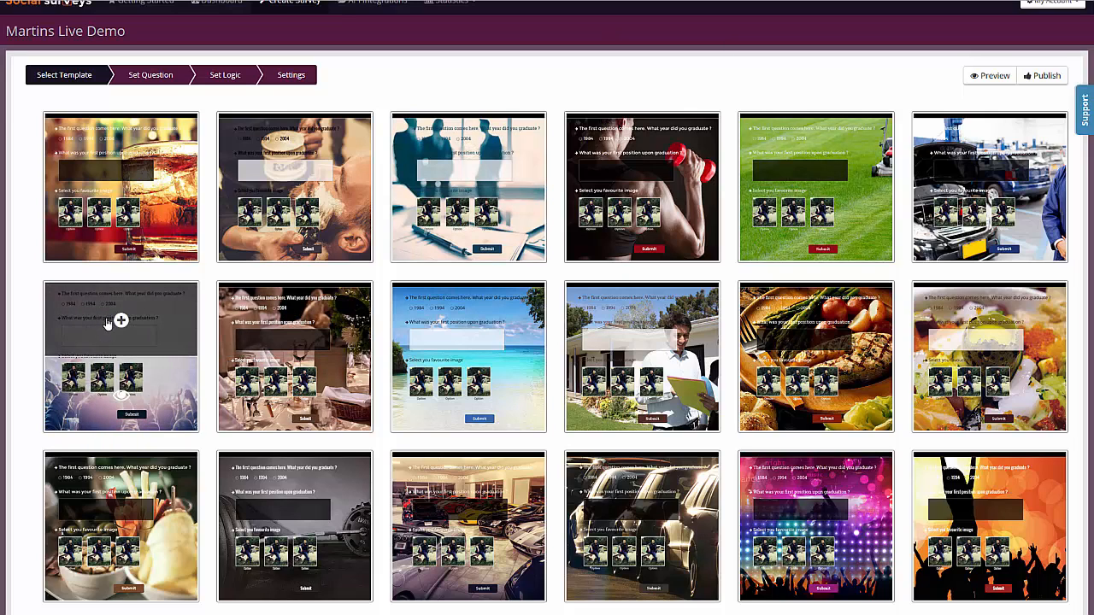
pyautogui.click(121, 397)
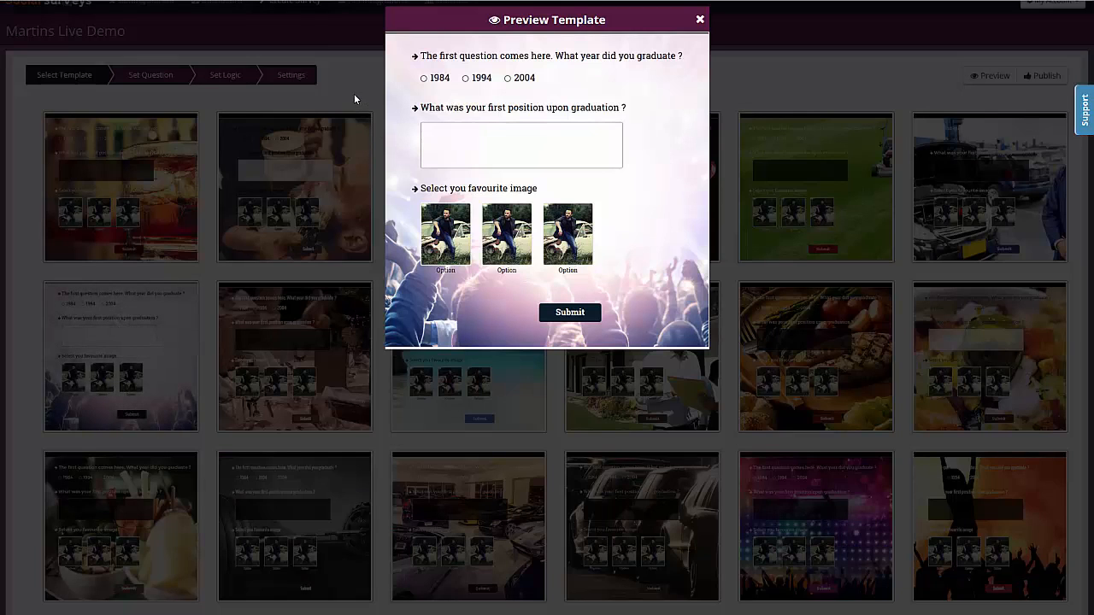
pyautogui.click(699, 19)
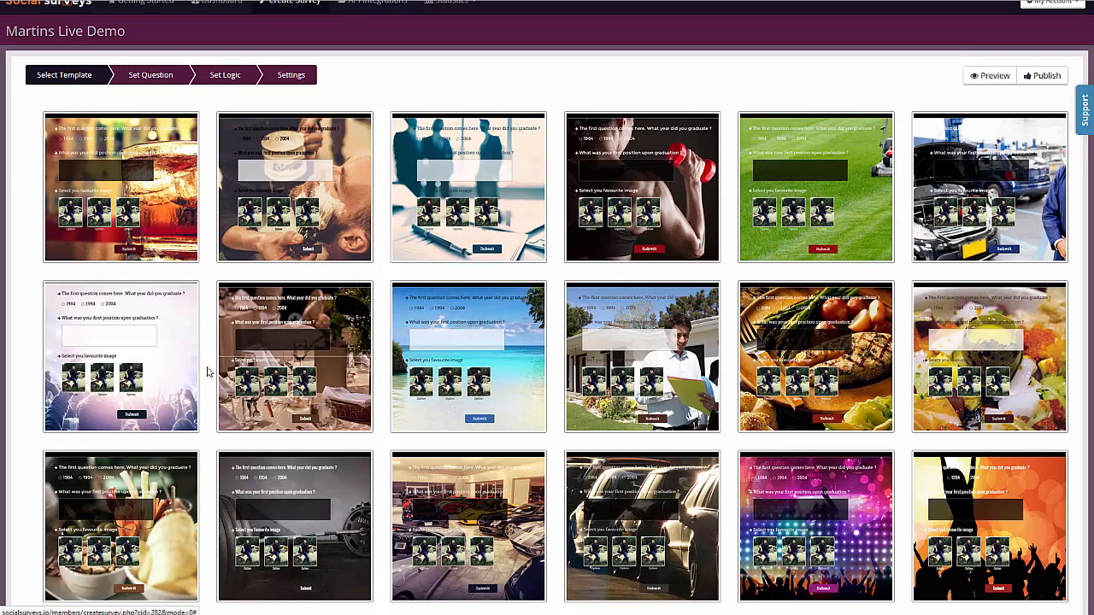
# Step: Select the concert-crowd template and proceed to setting questions
pyautogui.click(122, 322)
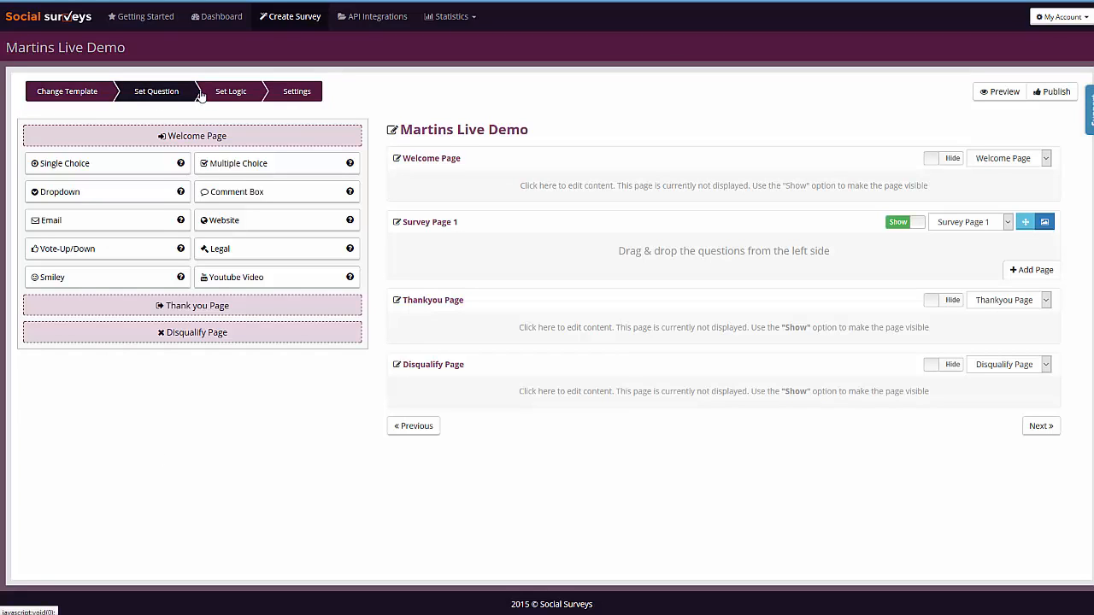
pyautogui.click(90, 90)
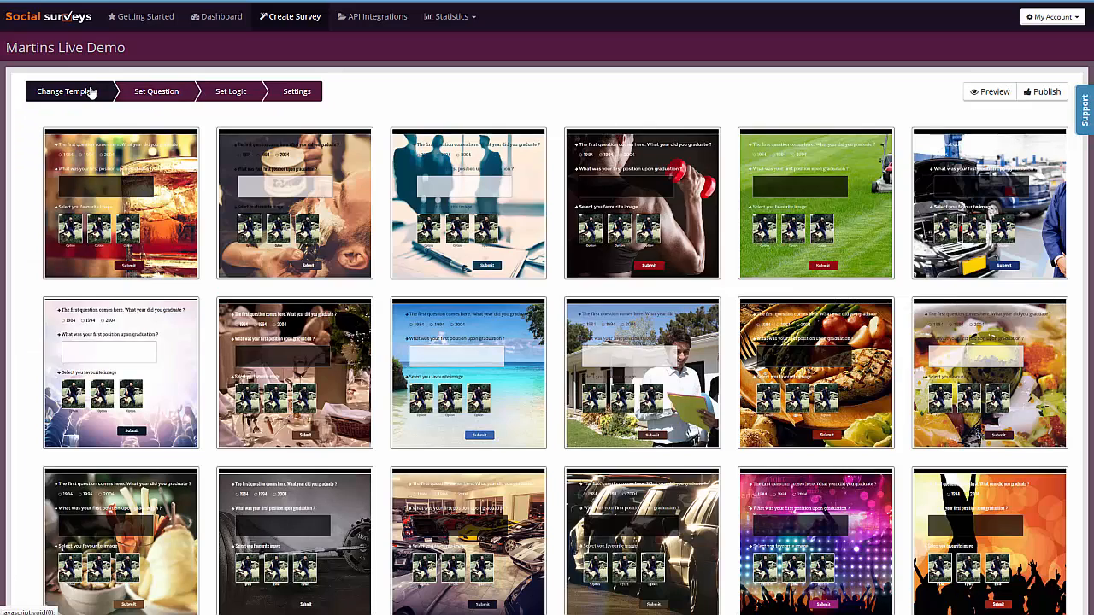
pyautogui.click(154, 91)
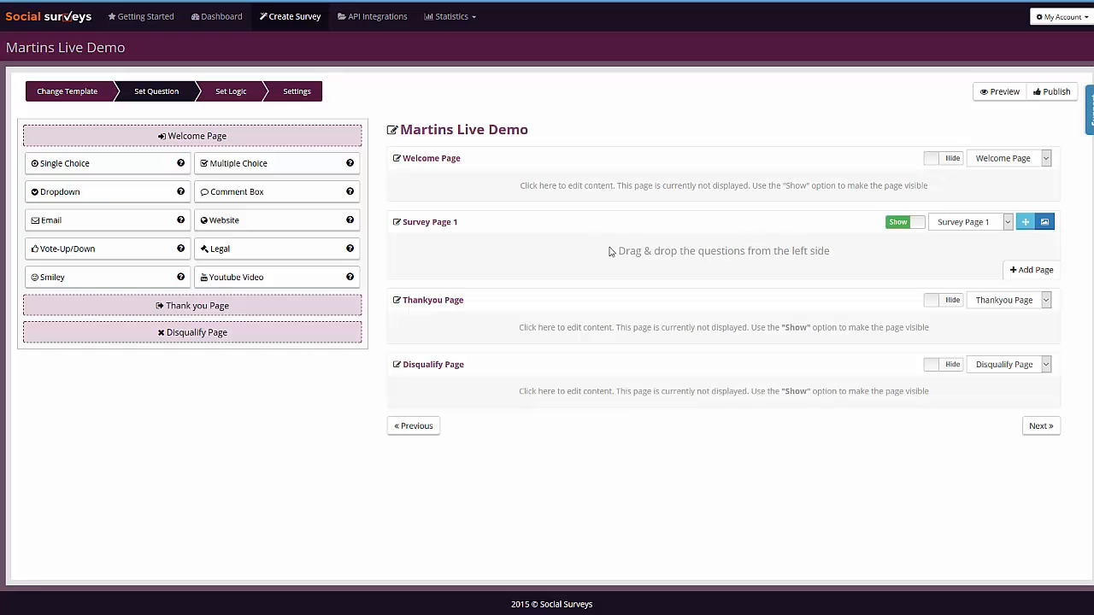
# Step: Open the welcome page editor and replace its text with the pasted heading "Club Zero Customer Survey"
pyautogui.click(947, 163)
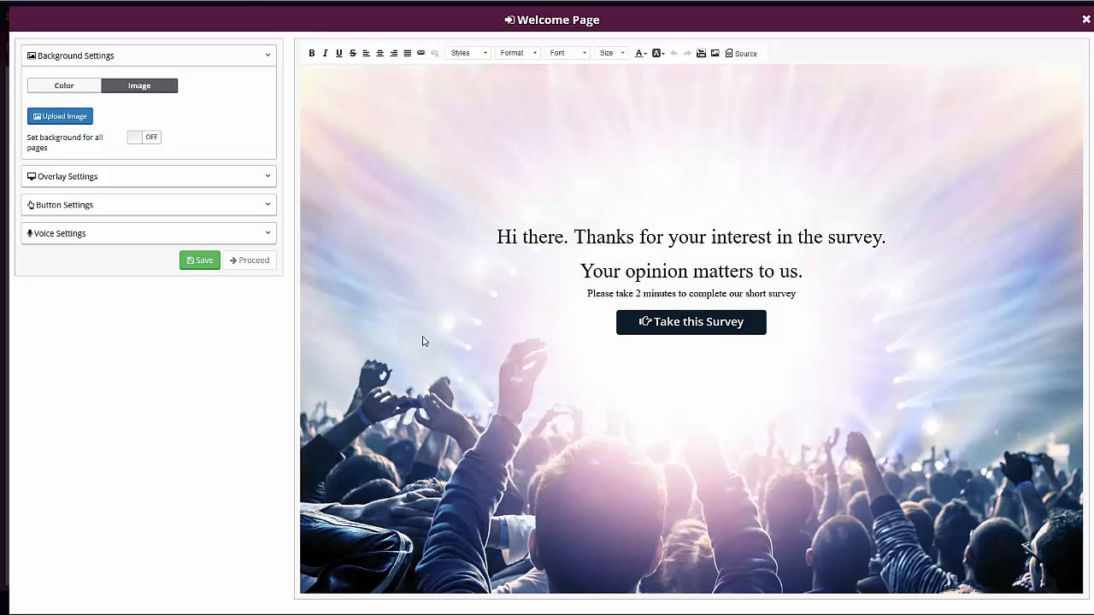
pyautogui.moveTo(496, 237); pyautogui.dragTo(855, 236)
pyautogui.click(853, 237)
pyautogui.moveTo(494, 238); pyautogui.dragTo(791, 294)
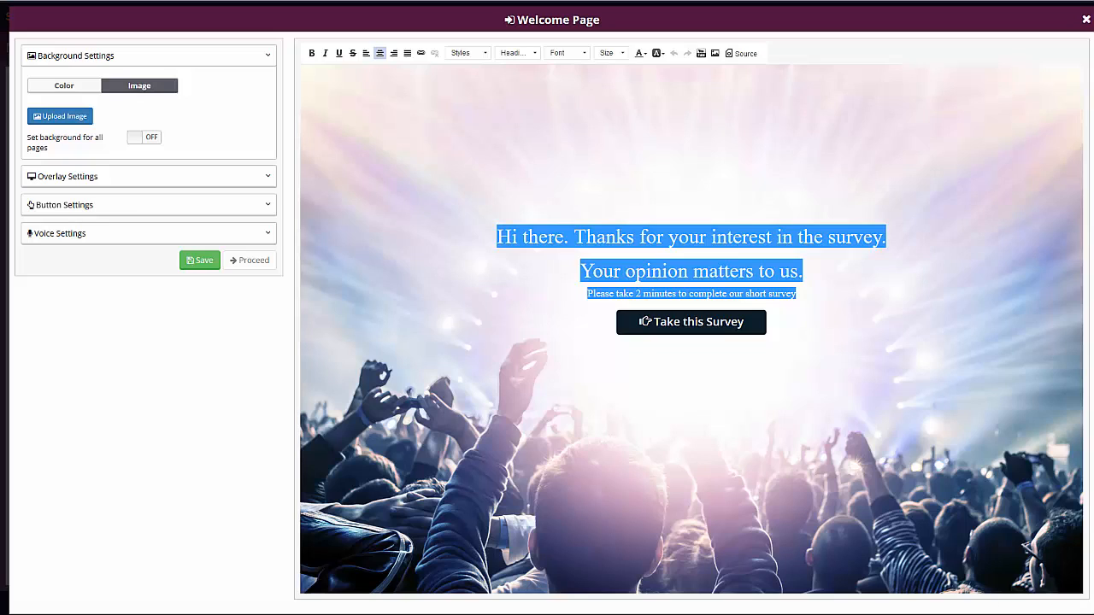
pyautogui.write('Club Zero Customer Survey')
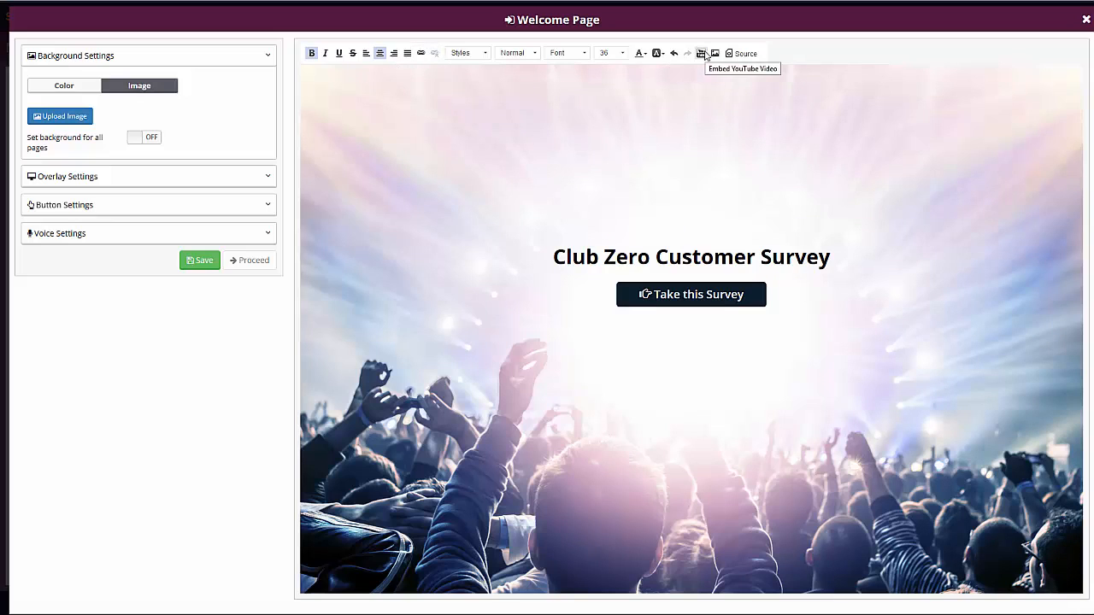
# Step: Insert a nightclub icon image above the welcome heading from a pasted image URL
pyautogui.click(744, 54)
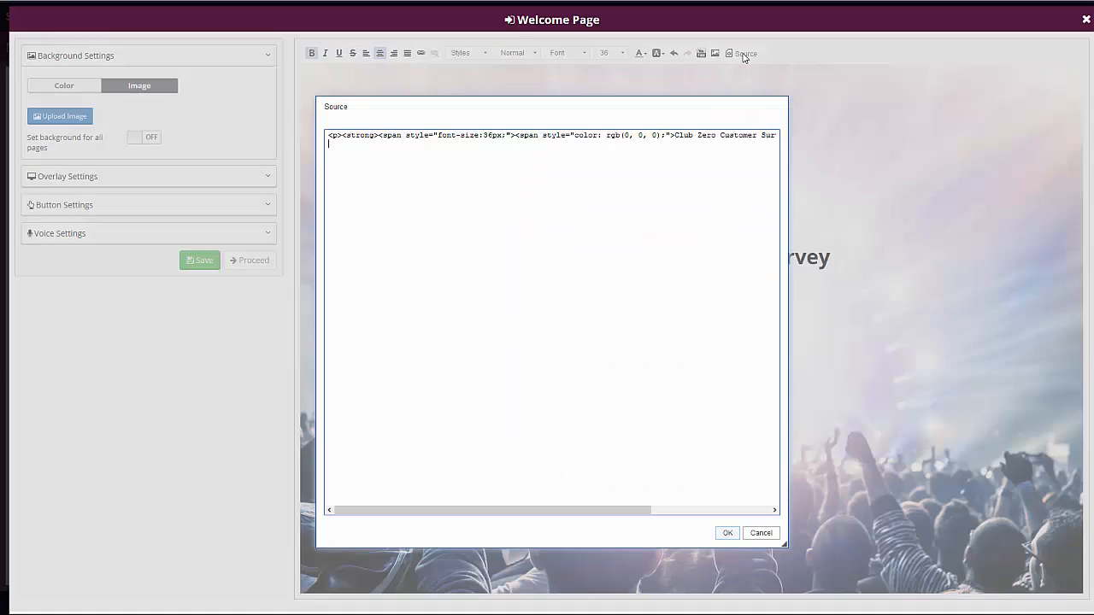
pyautogui.click(778, 108)
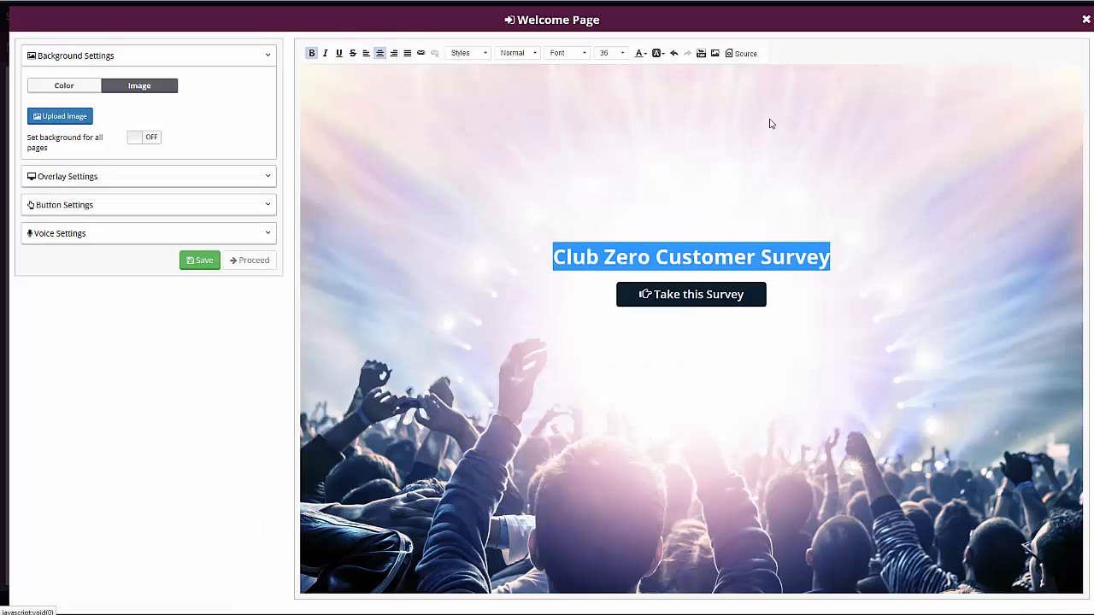
pyautogui.press('Return')
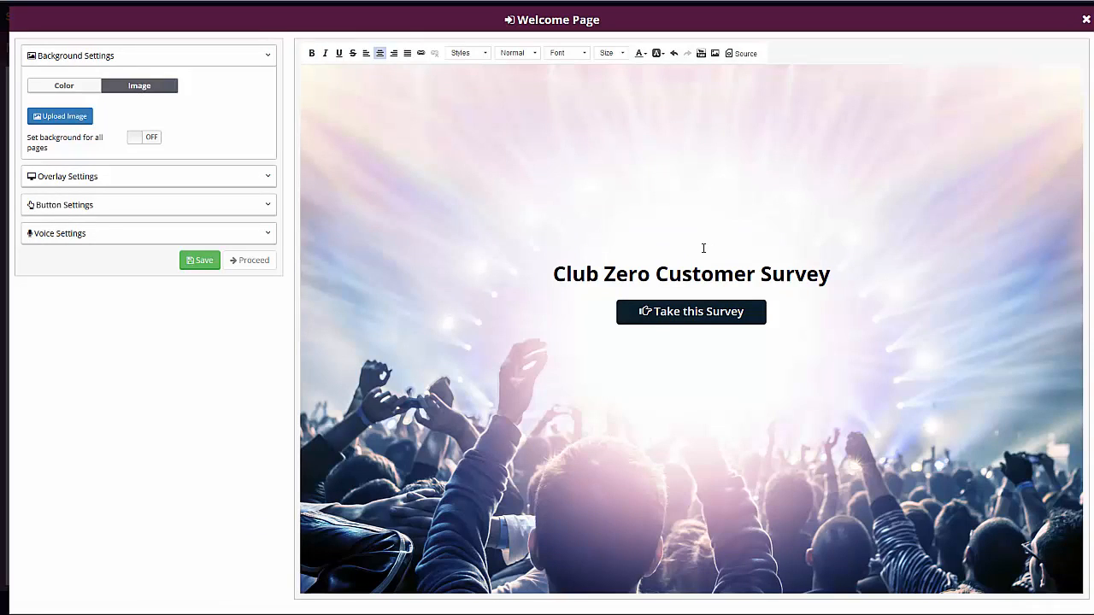
pyautogui.click(715, 53)
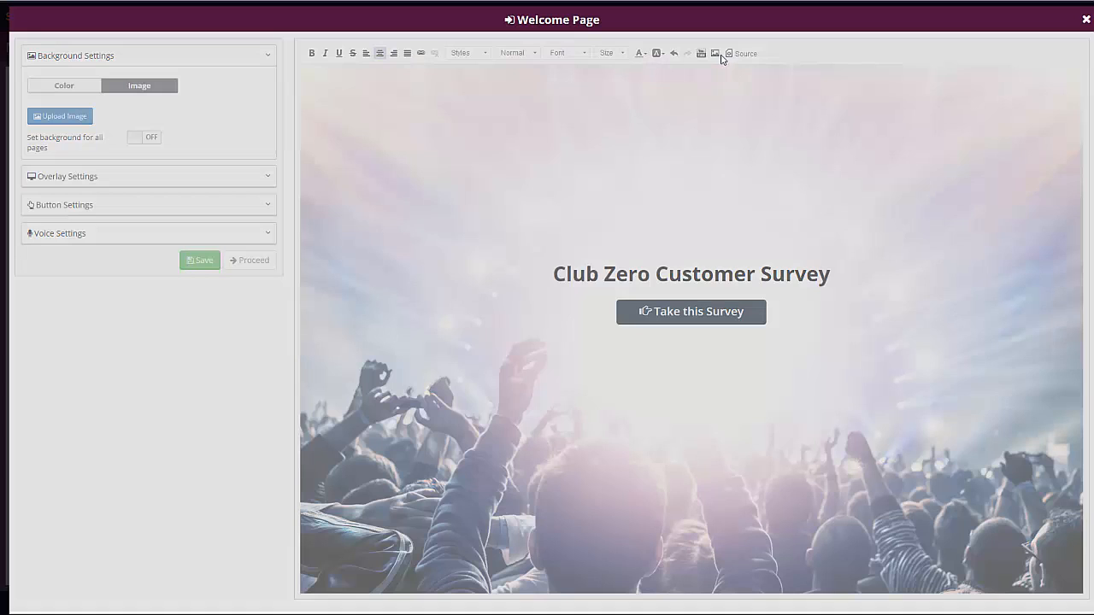
pyautogui.click(428, 290)
pyautogui.click(496, 289)
pyautogui.hotkey('ctrl', 'v')
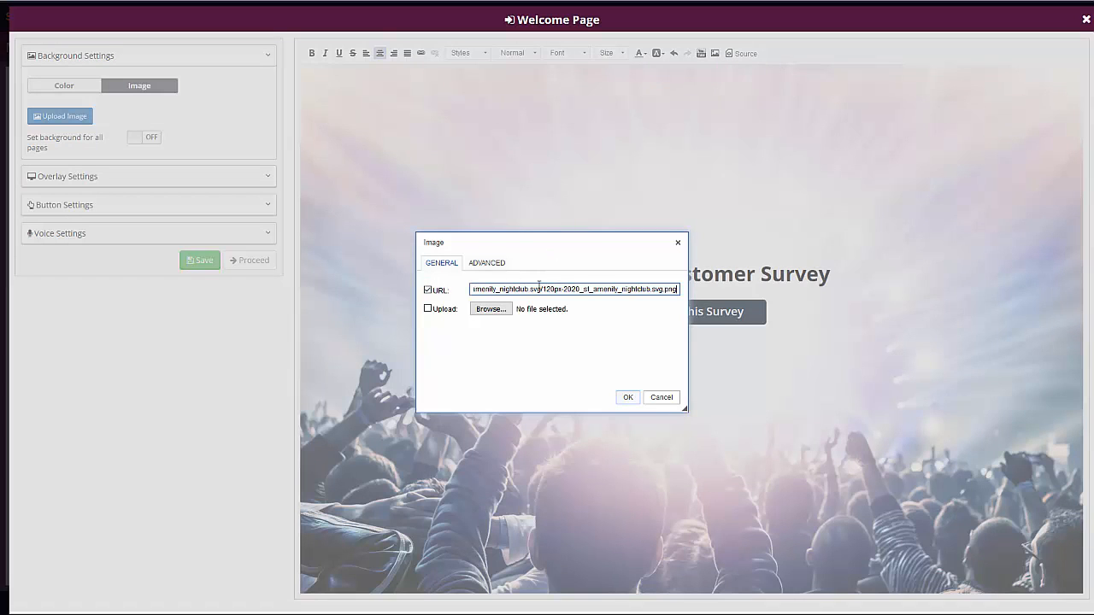
pyautogui.click(629, 397)
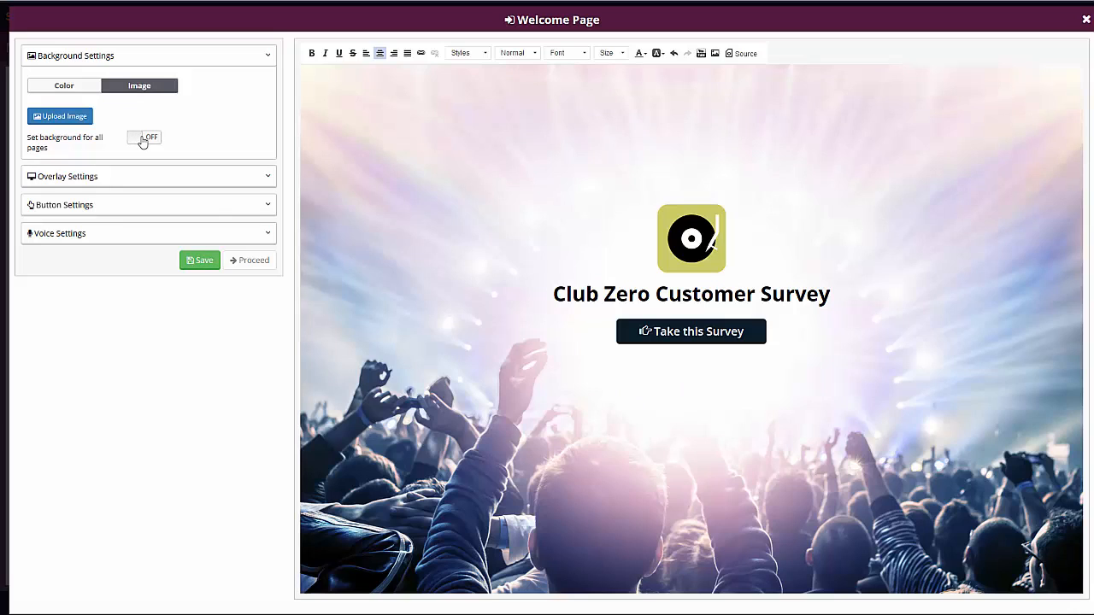
pyautogui.click(78, 177)
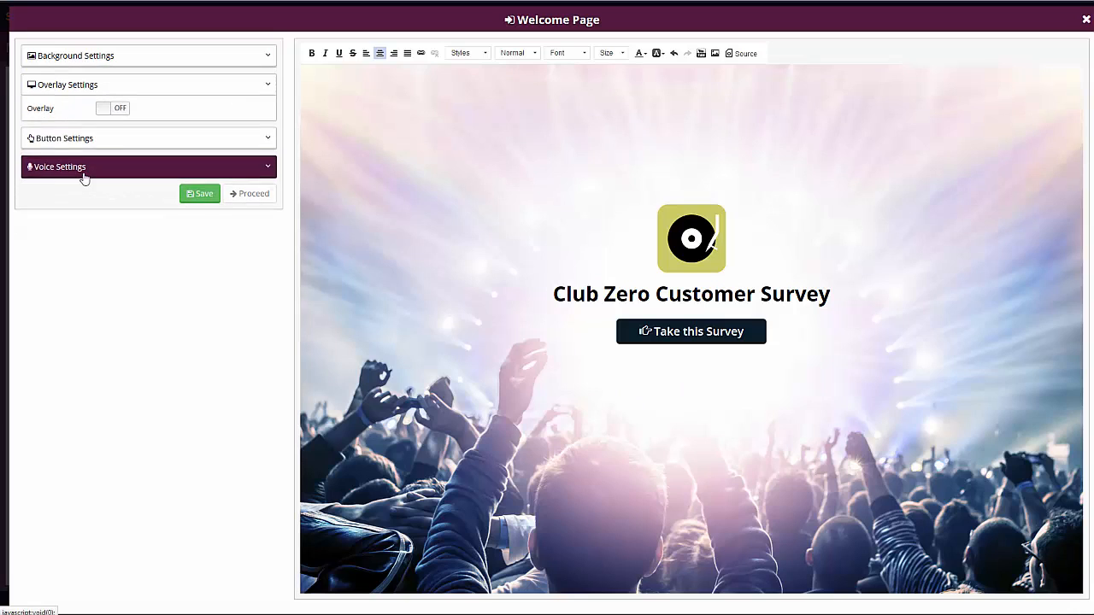
pyautogui.click(115, 109)
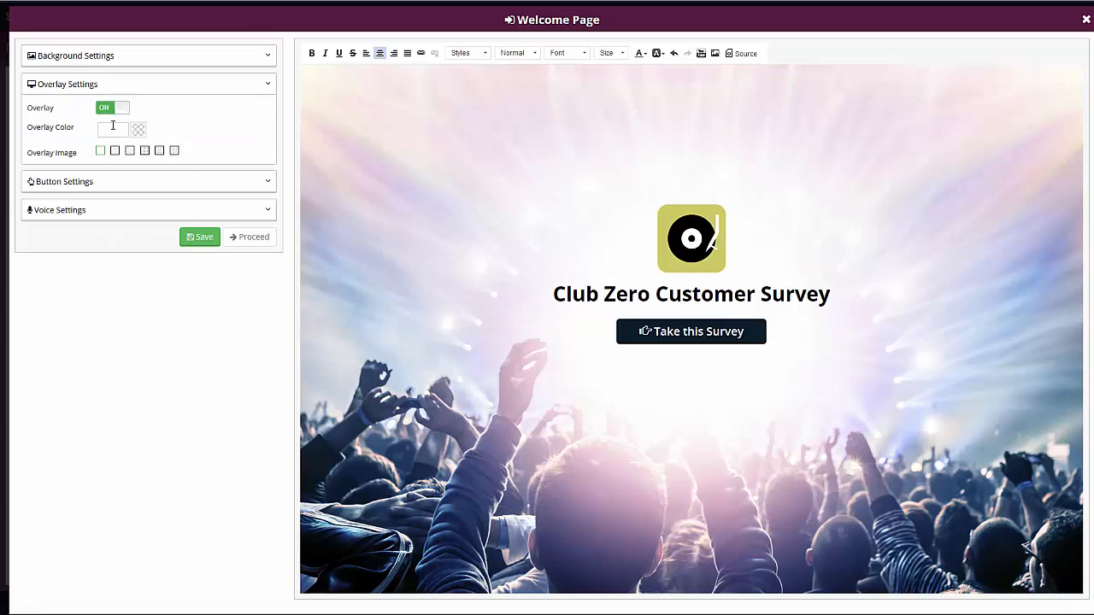
pyautogui.click(112, 129)
pyautogui.moveTo(114, 178); pyautogui.dragTo(185, 175)
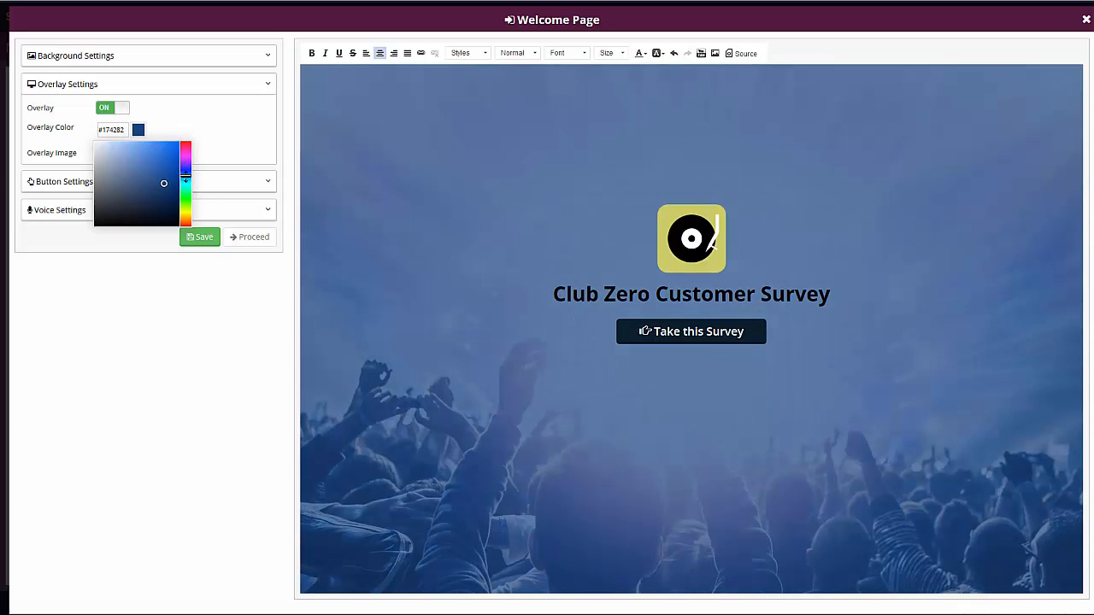
pyautogui.click(213, 119)
pyautogui.click(137, 129)
pyautogui.click(118, 112)
# Step: Change the start button's text to "Click Here To Start" and set its icon position to left
pyautogui.click(105, 138)
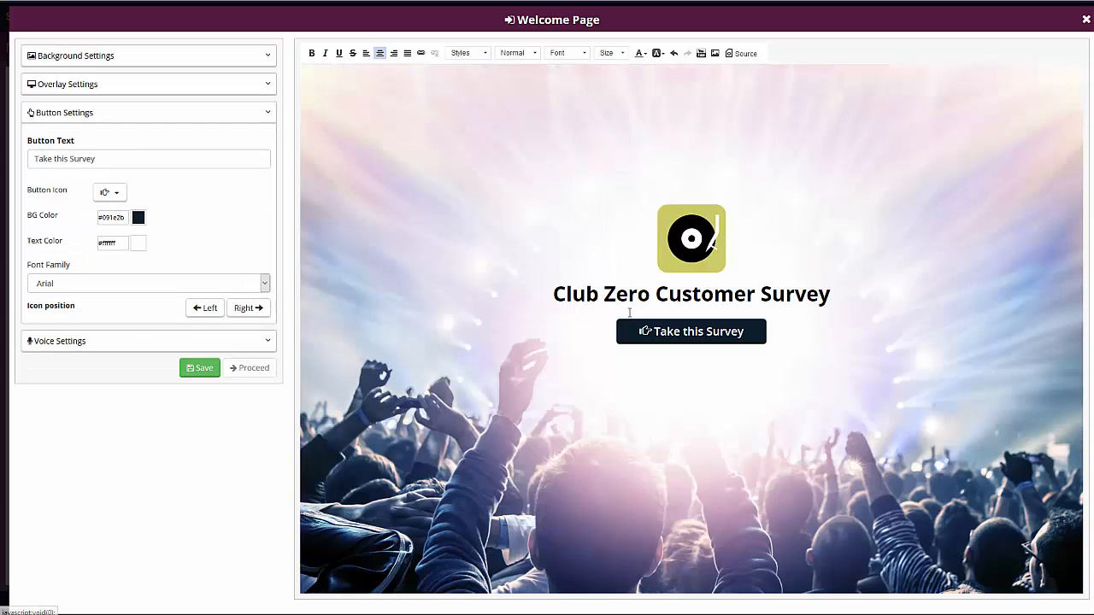
pyautogui.tripleClick(110, 158)
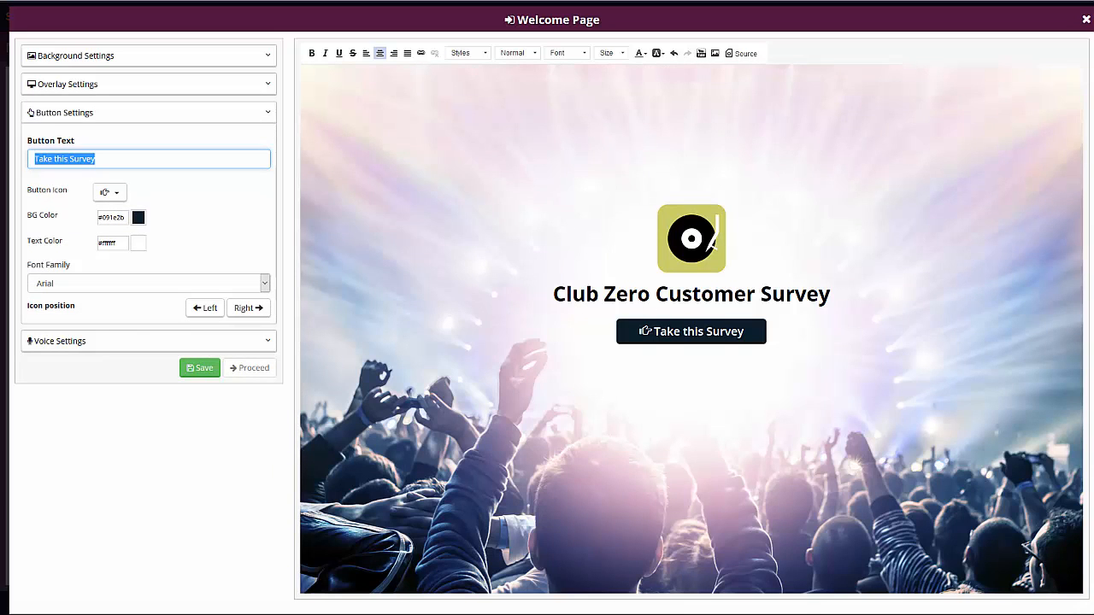
pyautogui.write('Click He')
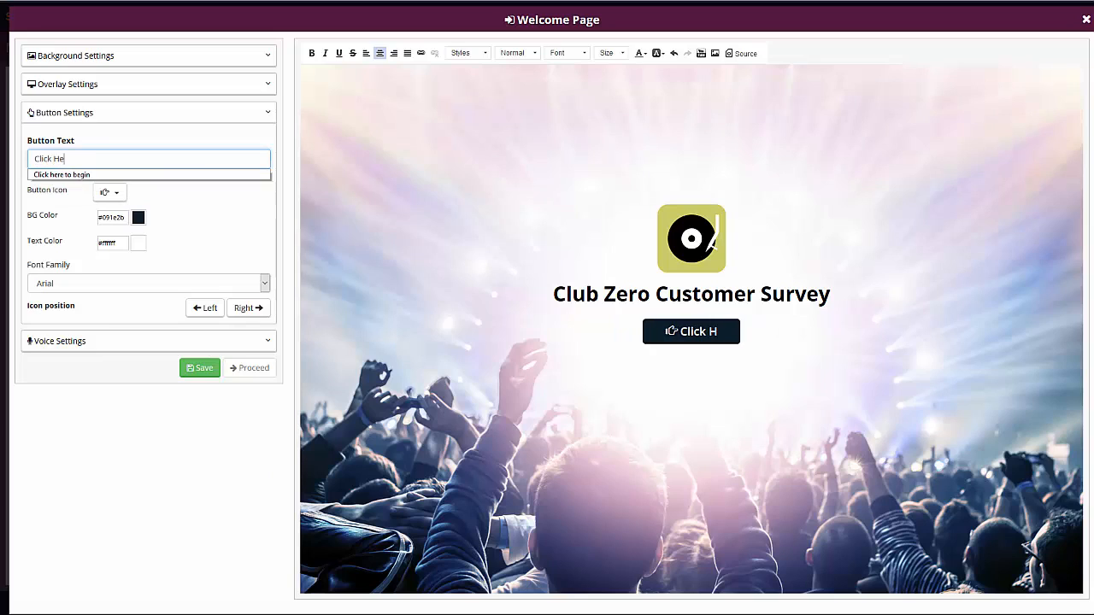
pyautogui.write('re To Start')
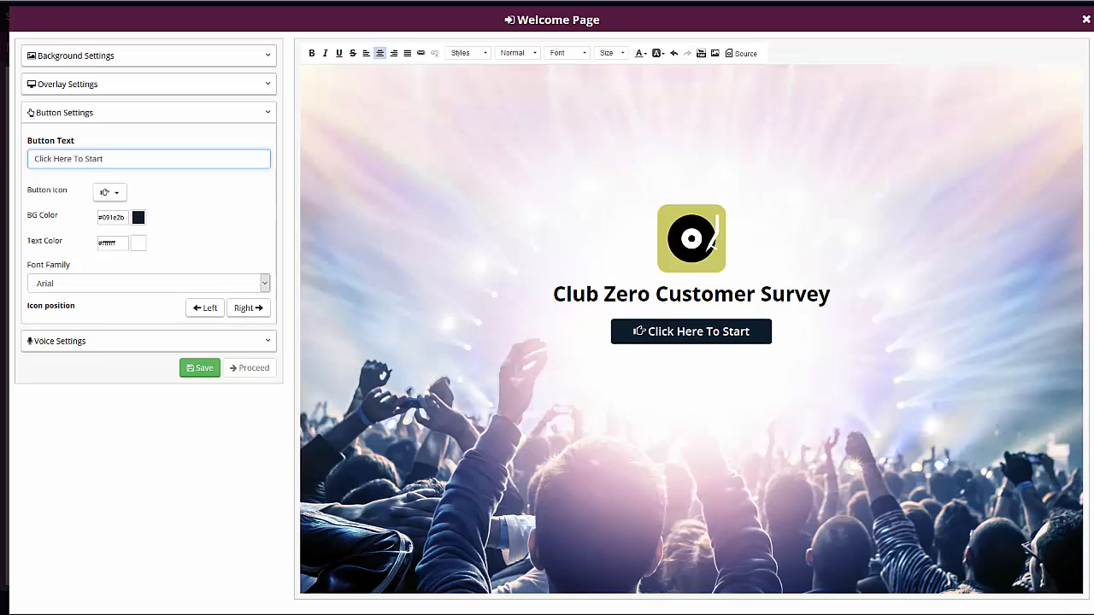
pyautogui.click(248, 308)
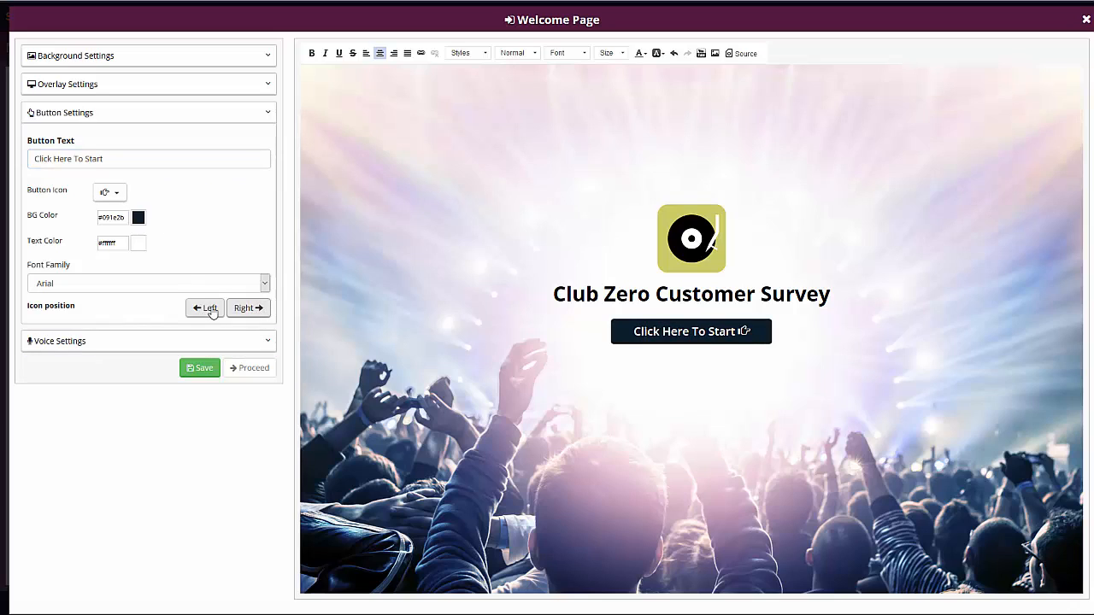
pyautogui.click(205, 308)
# Step: Set the start button's background colour to red #c70e14
pyautogui.click(137, 218)
pyautogui.click(185, 232)
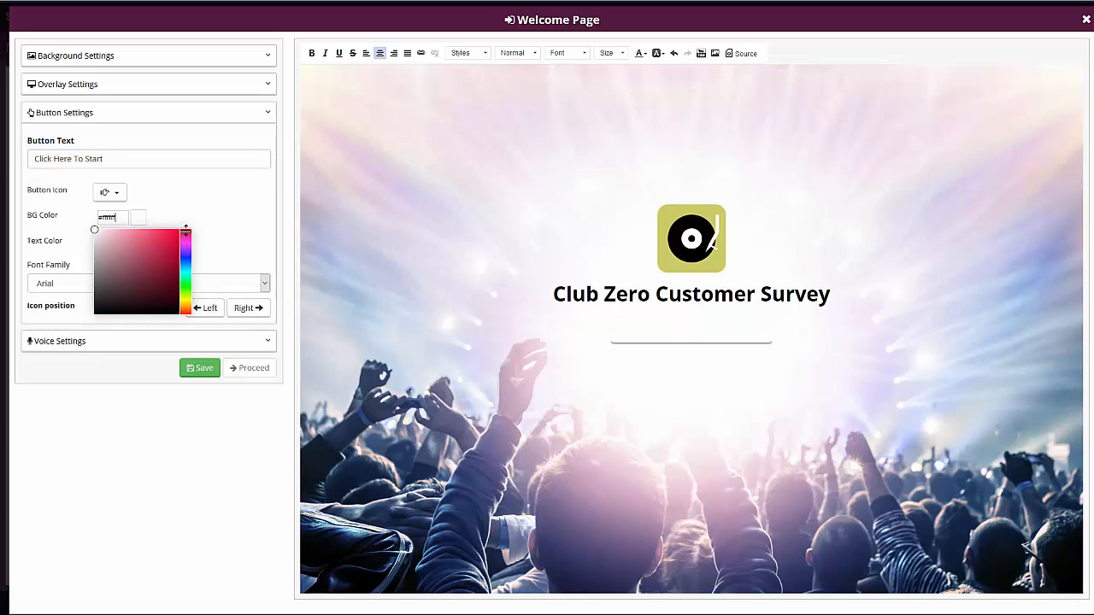
pyautogui.click(172, 247)
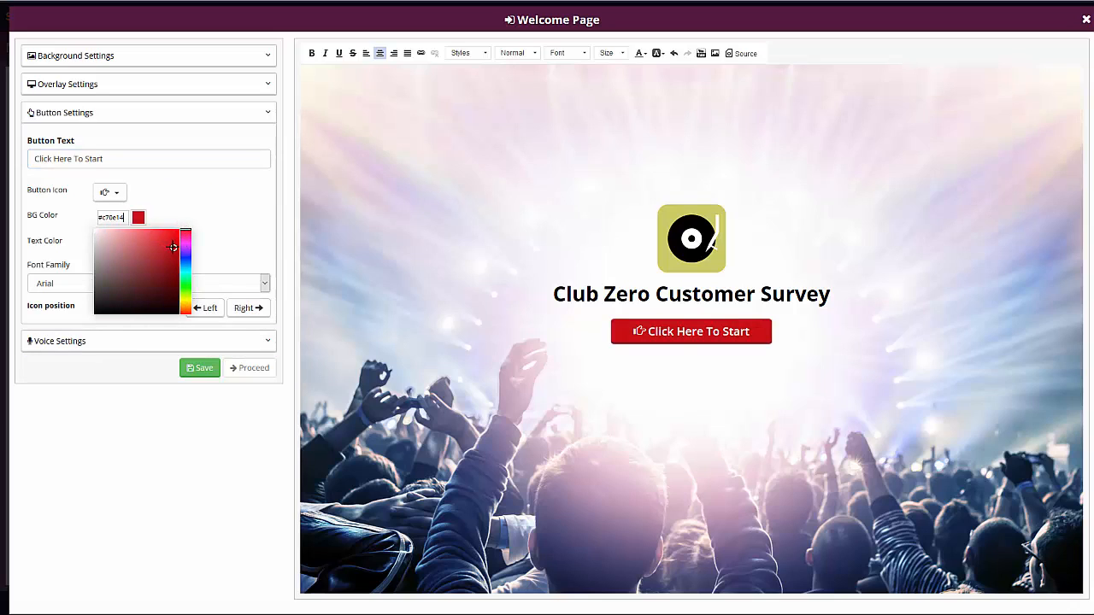
pyautogui.click(218, 209)
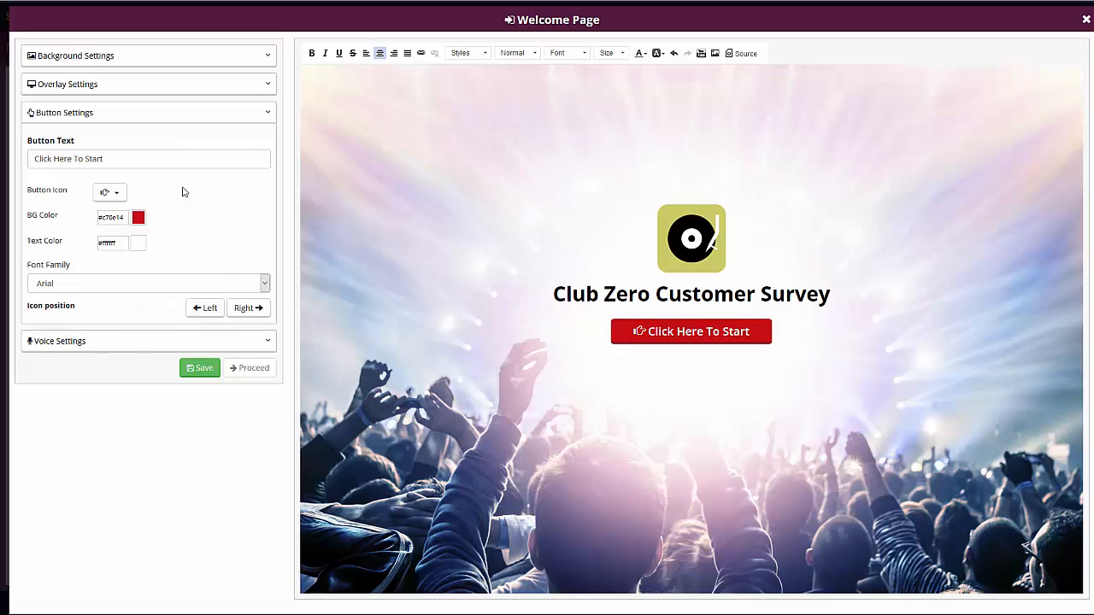
# Step: Review the button and voice settings, then save the welcome page and proceed to the question builder
pyautogui.click(87, 287)
pyautogui.click(231, 238)
pyautogui.click(110, 342)
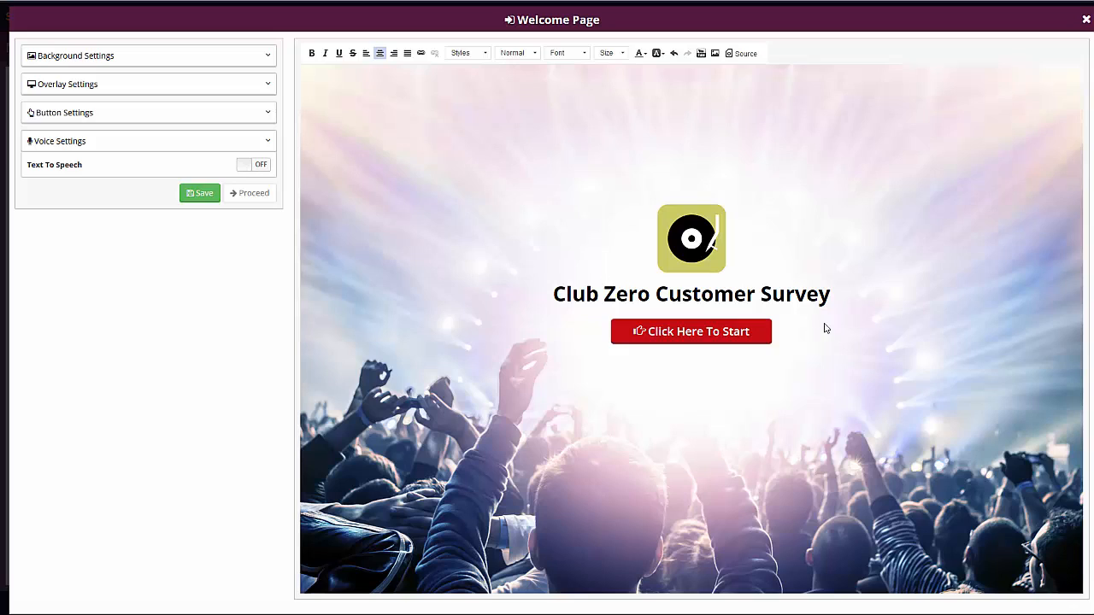
pyautogui.click(203, 195)
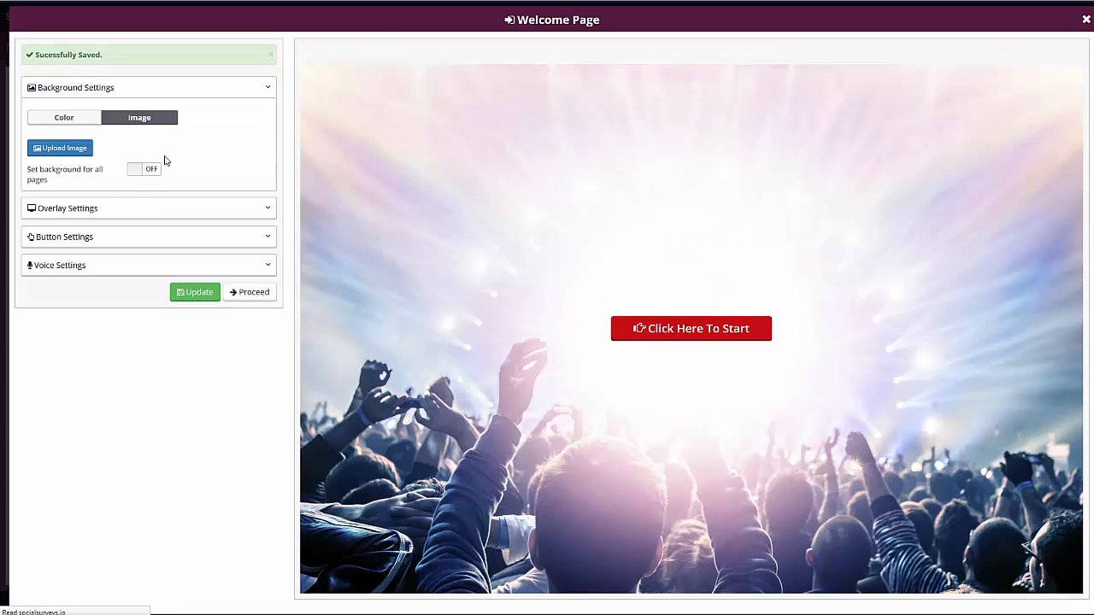
pyautogui.click(261, 292)
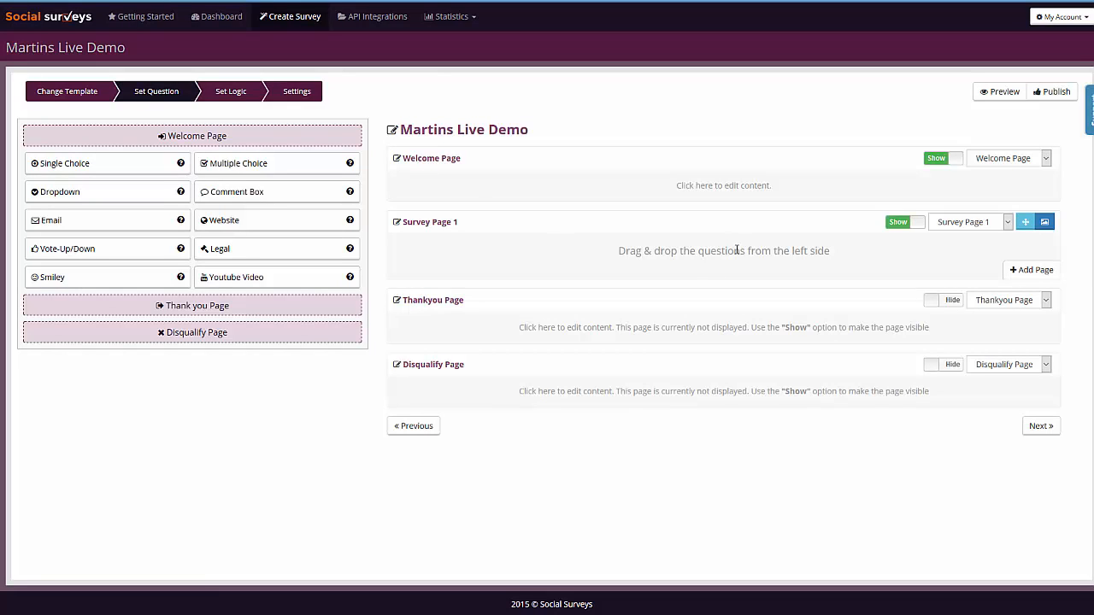
# Step: Add a single-choice question to Survey Page 1 and turn on forced vertical alignment
pyautogui.moveTo(99, 167); pyautogui.dragTo(722, 261)
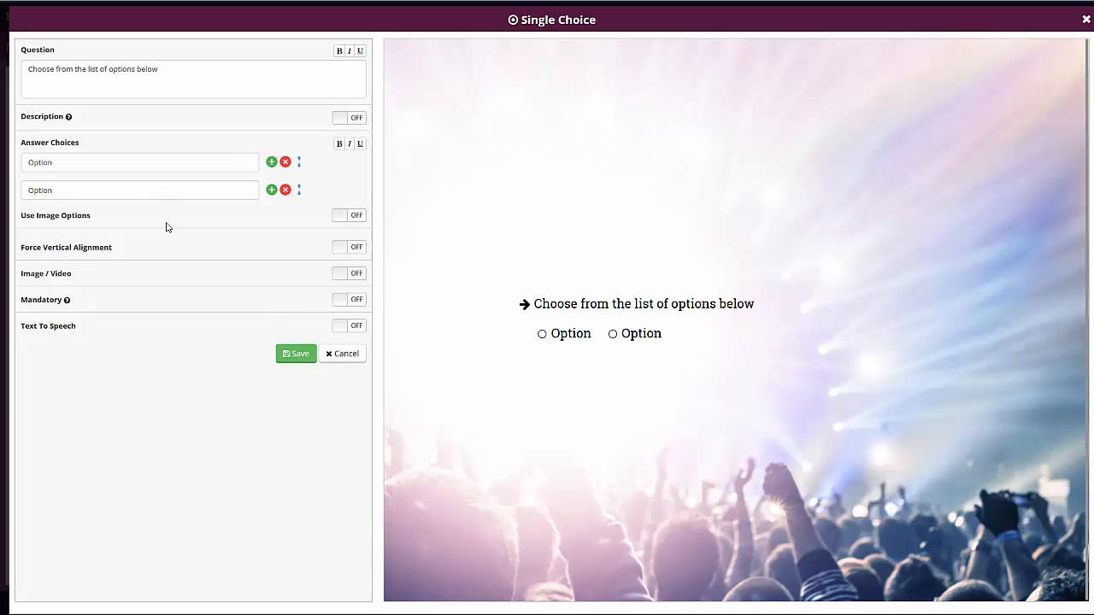
pyautogui.click(358, 250)
pyautogui.click(358, 249)
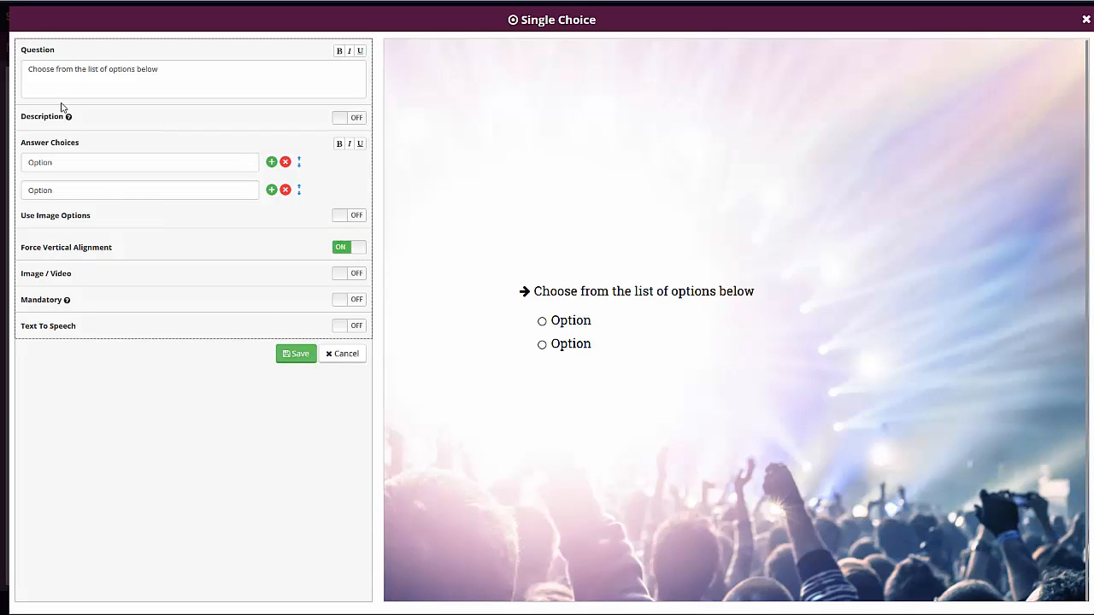
# Step: Set the question text to "What is your favorite type of music?"
pyautogui.tripleClick(231, 74)
pyautogui.write('What')
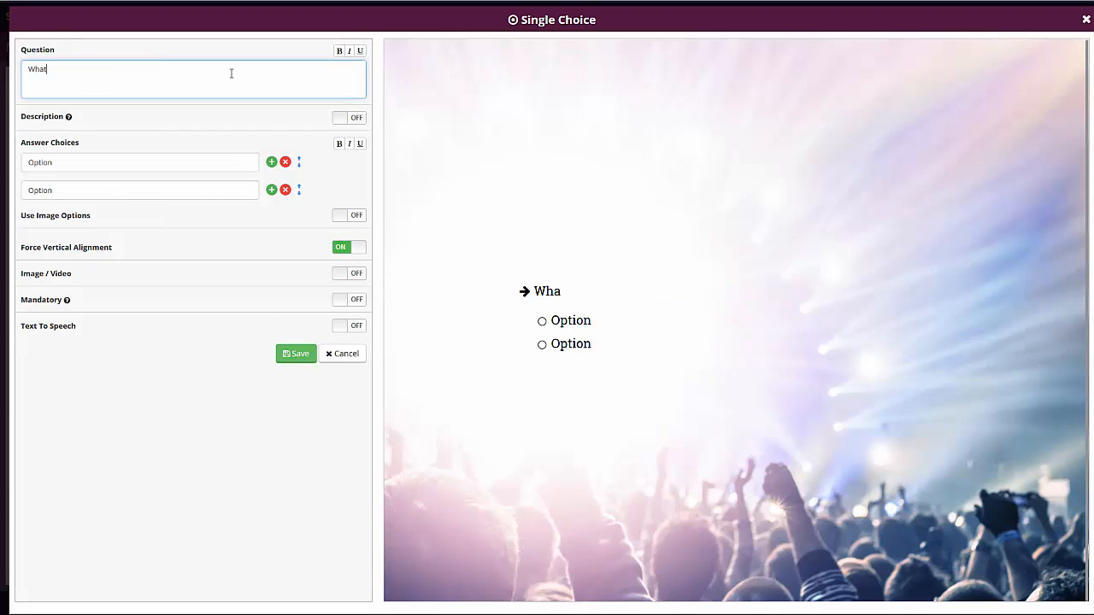
pyautogui.write(' is your favo')
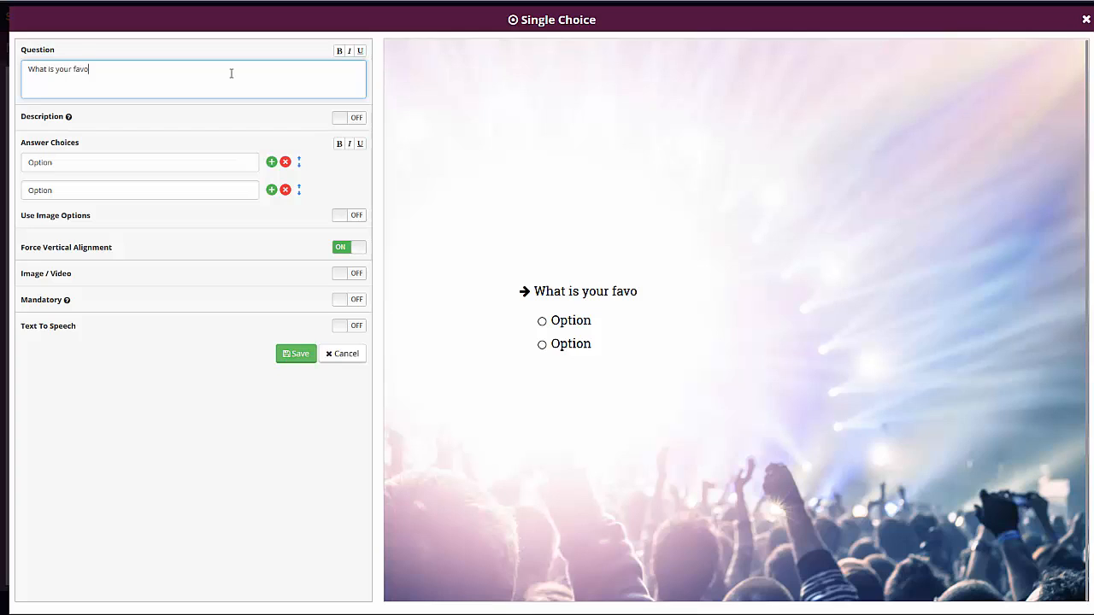
pyautogui.write('rite type of music?')
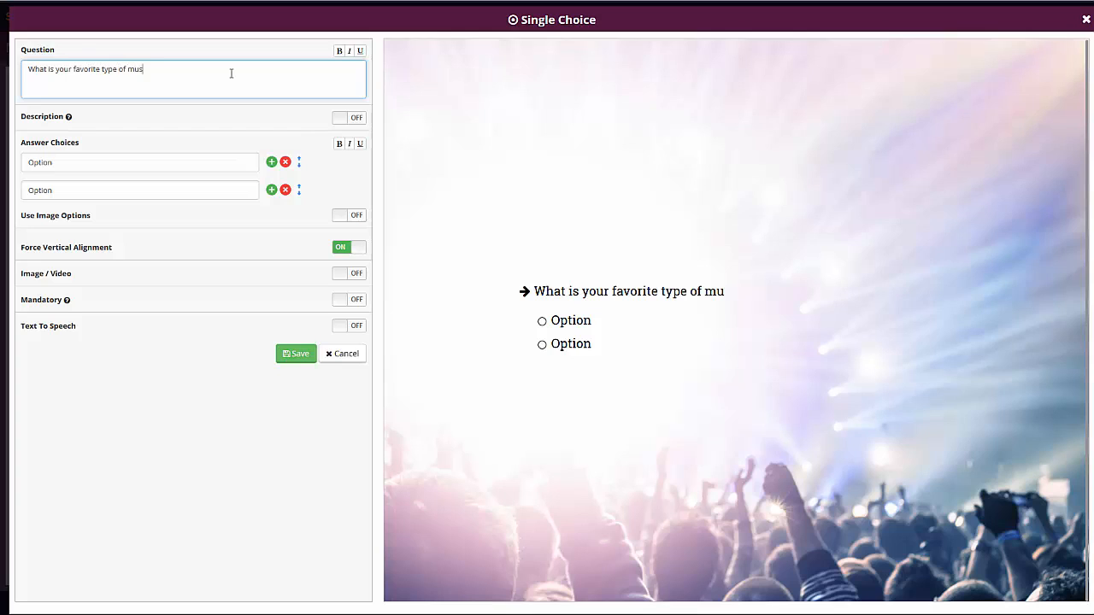
# Step: Set the two answer choices to "Dance" and "Rap"
pyautogui.doubleClick(184, 162)
pyautogui.write('Dance')
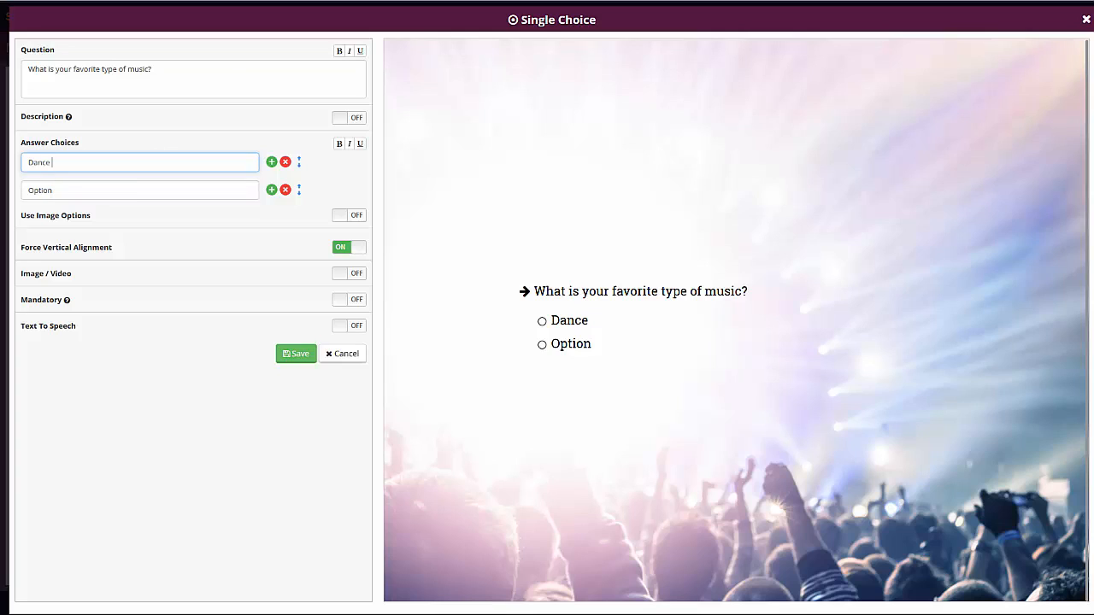
pyautogui.doubleClick(57, 188)
pyautogui.write('Rap')
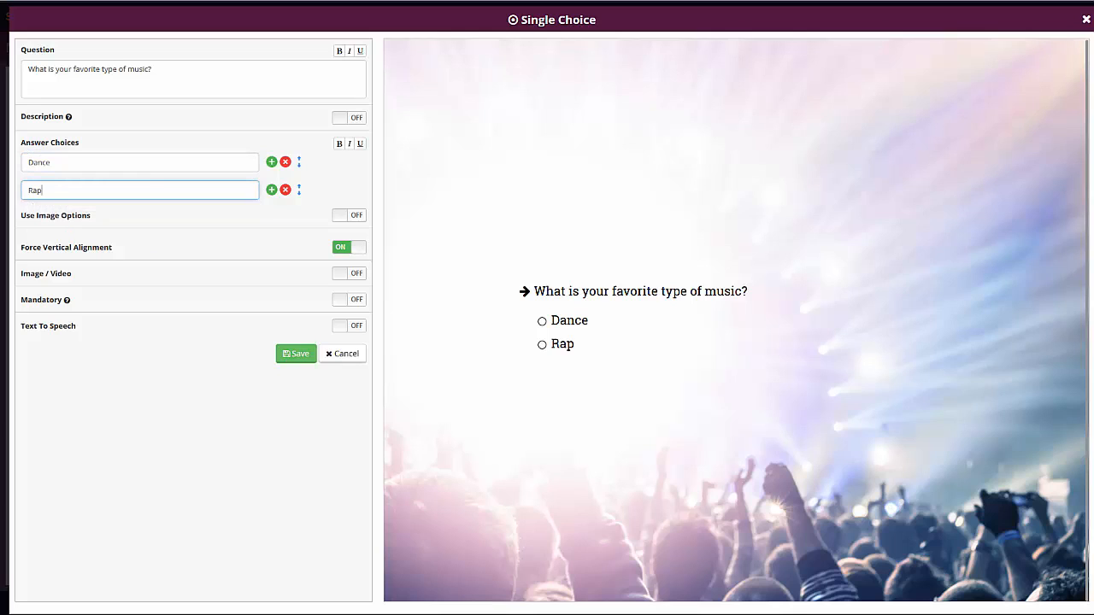
# Step: Save the single-choice question without an image or video
pyautogui.click(135, 398)
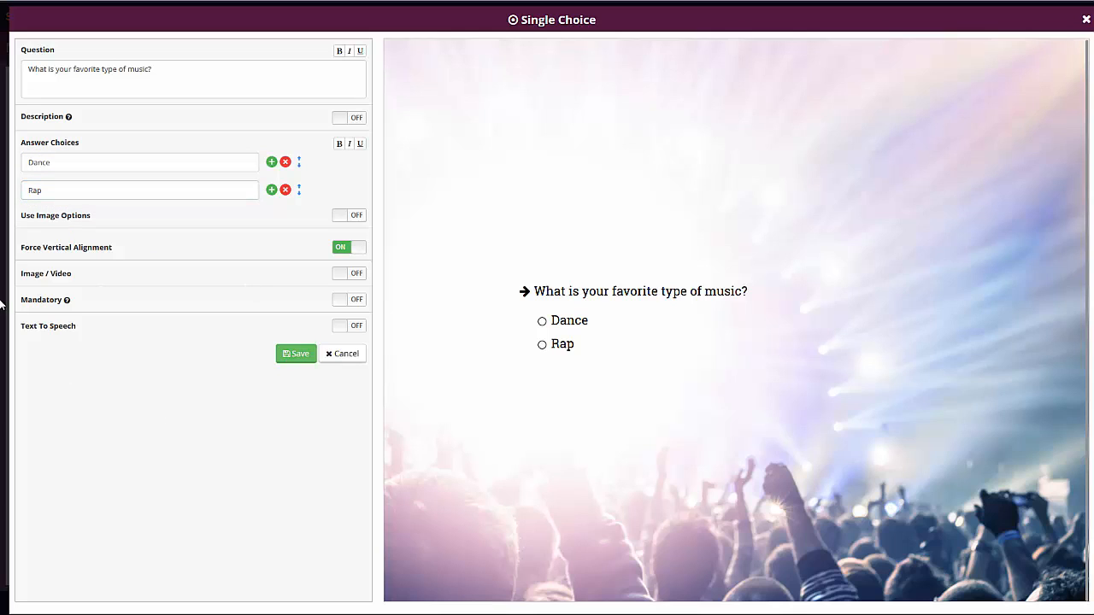
pyautogui.click(343, 276)
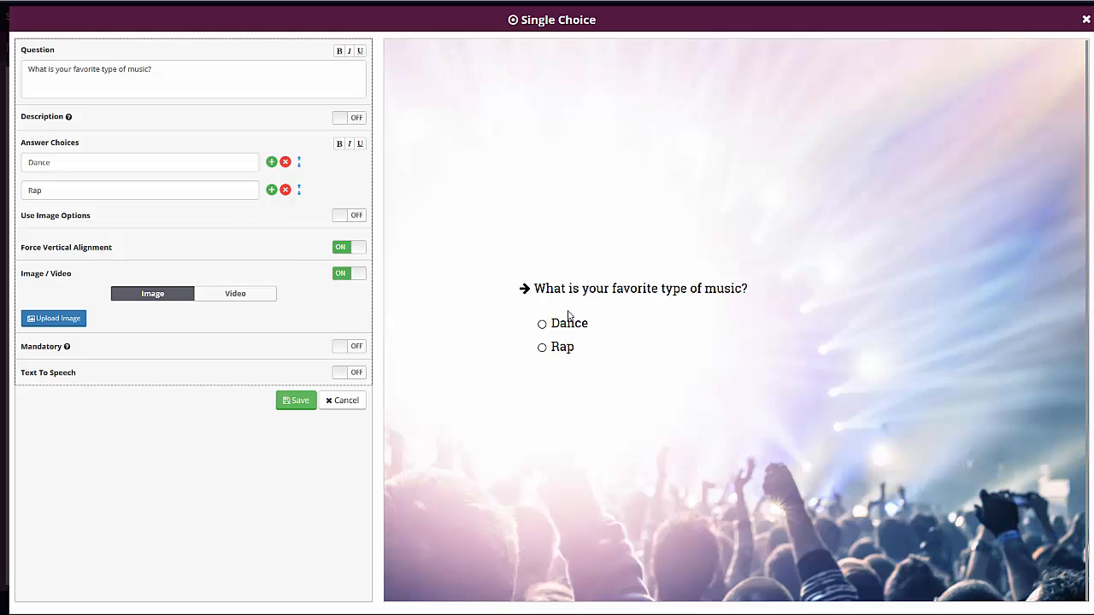
pyautogui.click(348, 275)
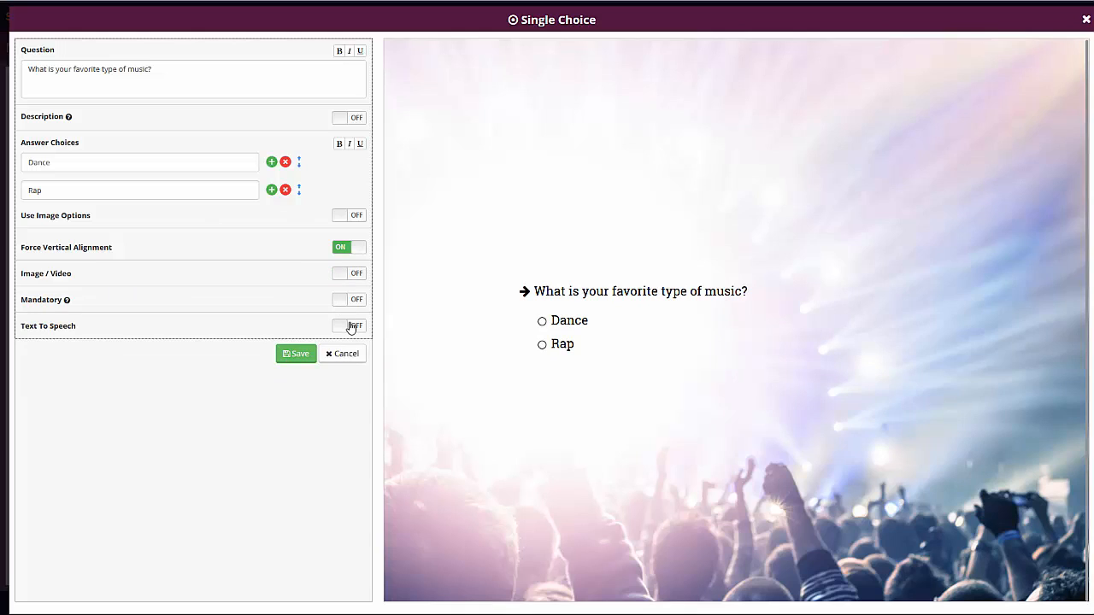
pyautogui.click(302, 355)
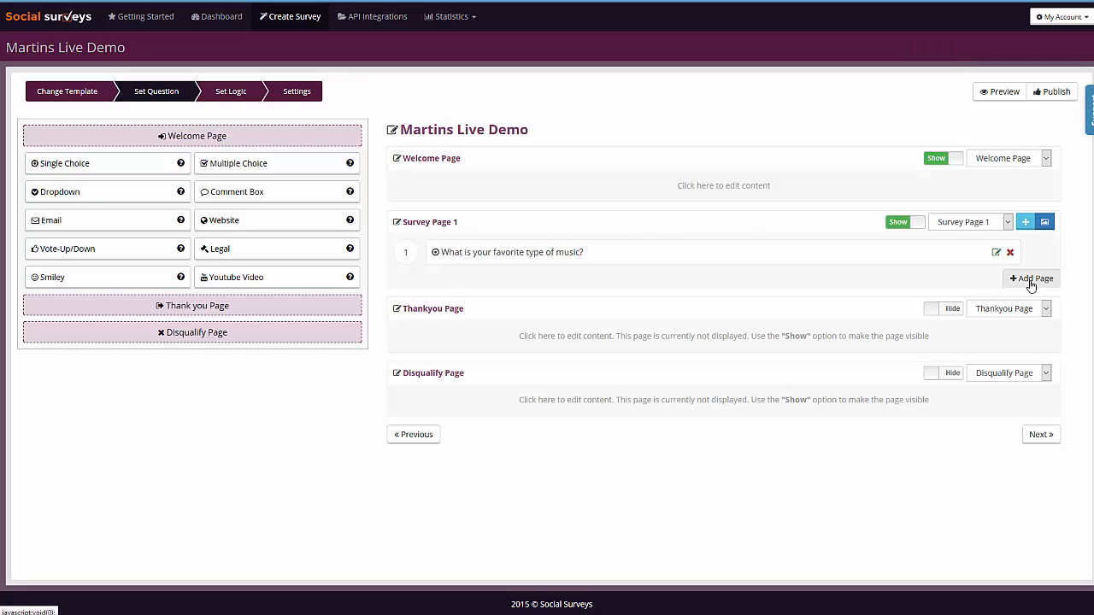
# Step: Add two new survey pages below Survey Page 1
pyautogui.click(1031, 281)
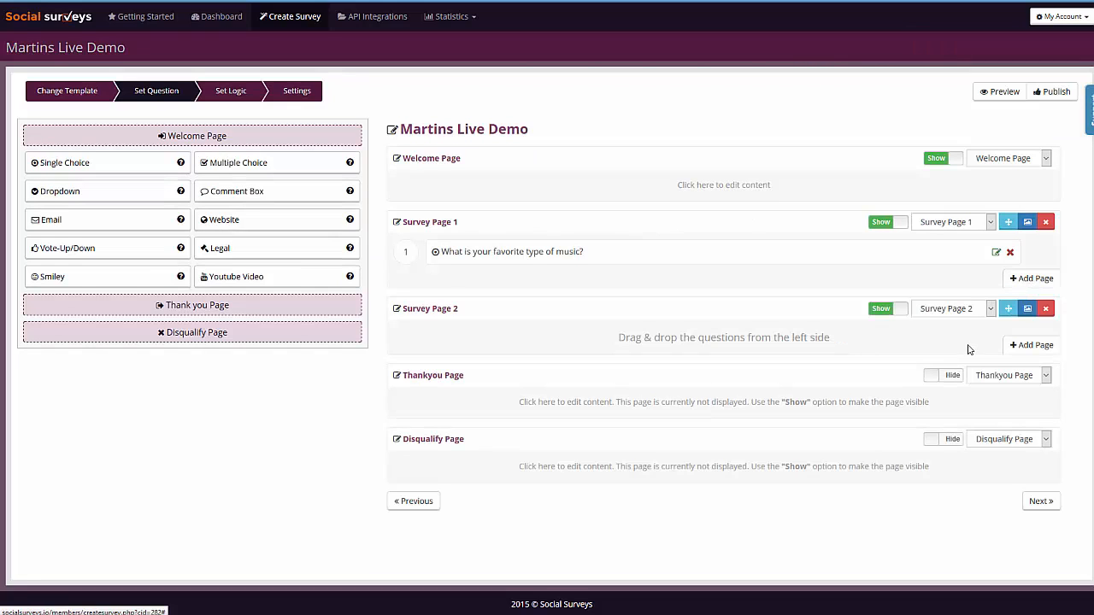
pyautogui.click(1028, 309)
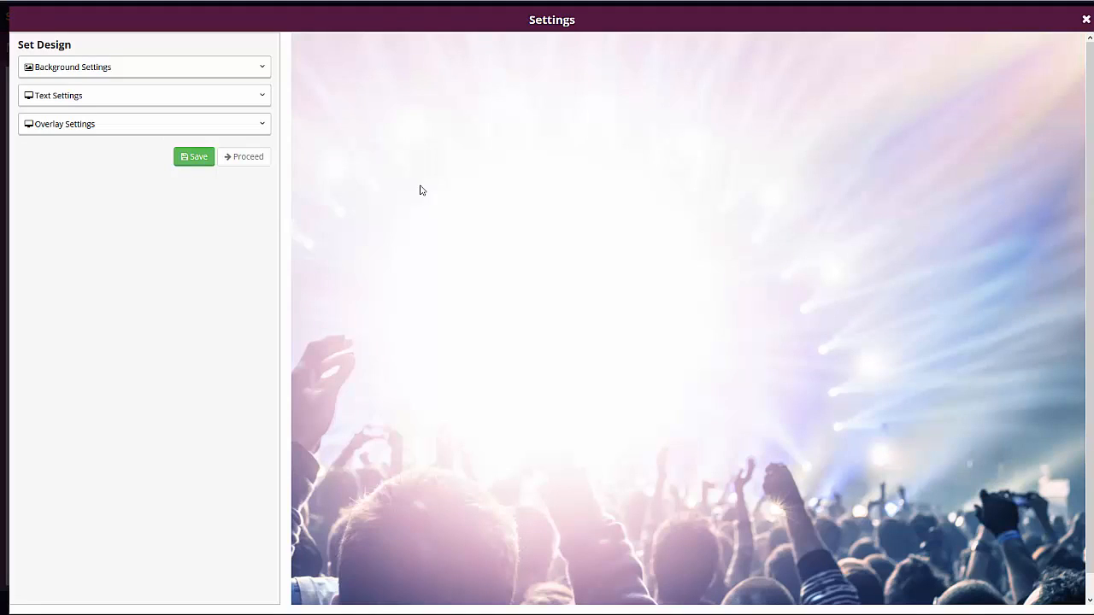
pyautogui.click(1086, 19)
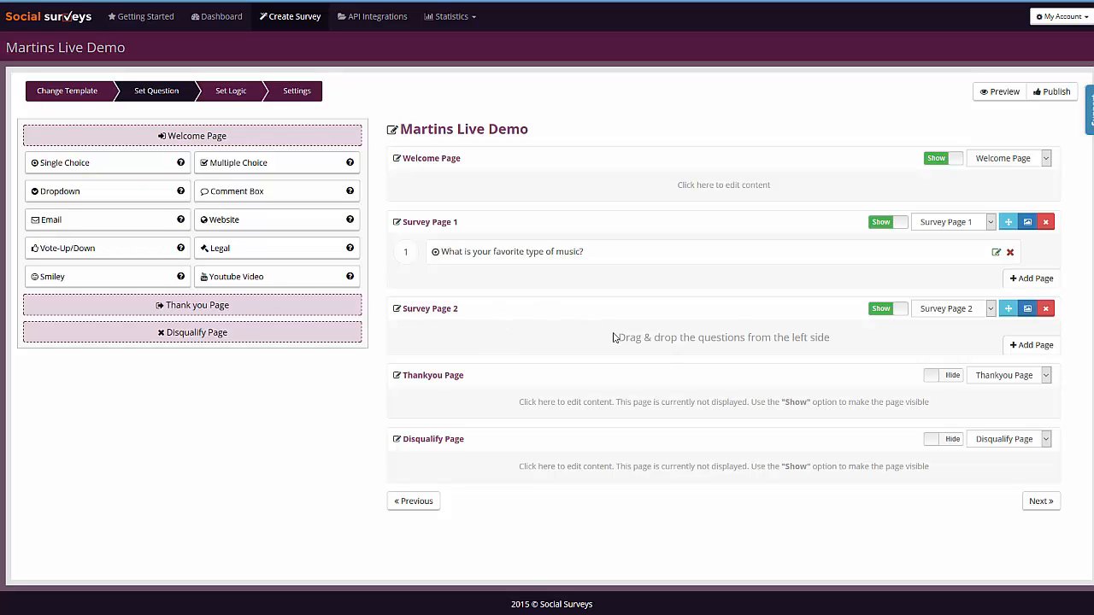
pyautogui.click(1041, 355)
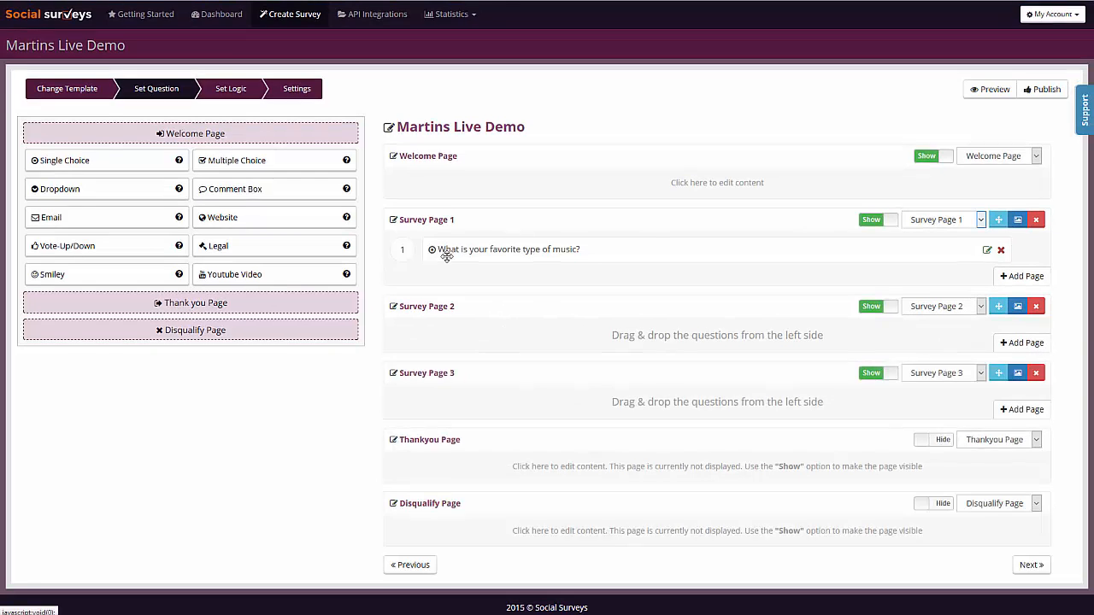
# Step: Rename Survey Page 2 to "Dance"
pyautogui.click(444, 304)
pyautogui.moveTo(461, 303); pyautogui.dragTo(328, 313)
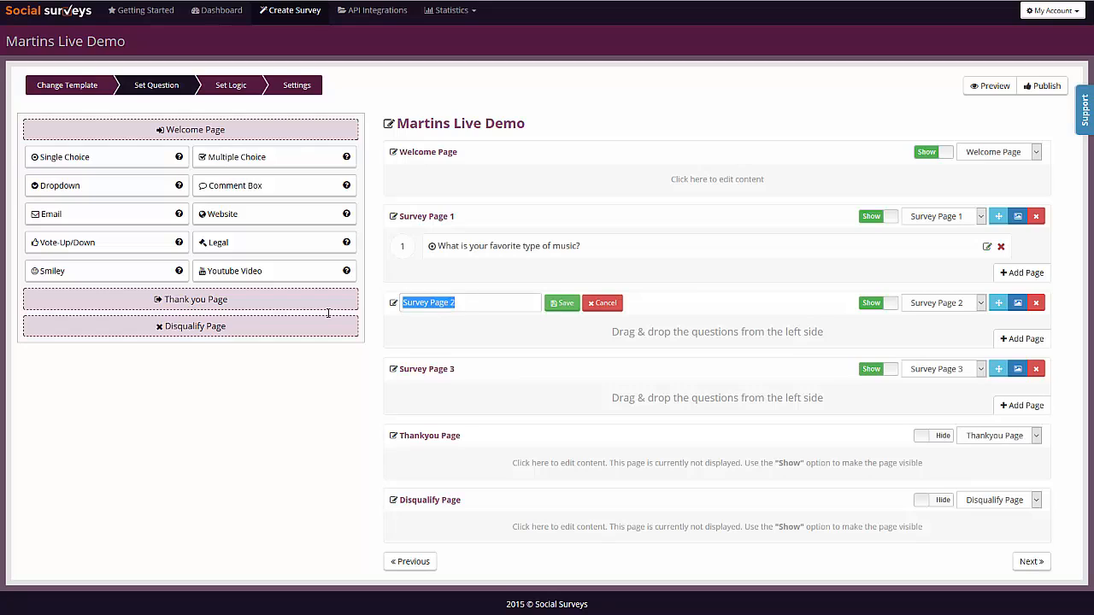
pyautogui.write('Dance')
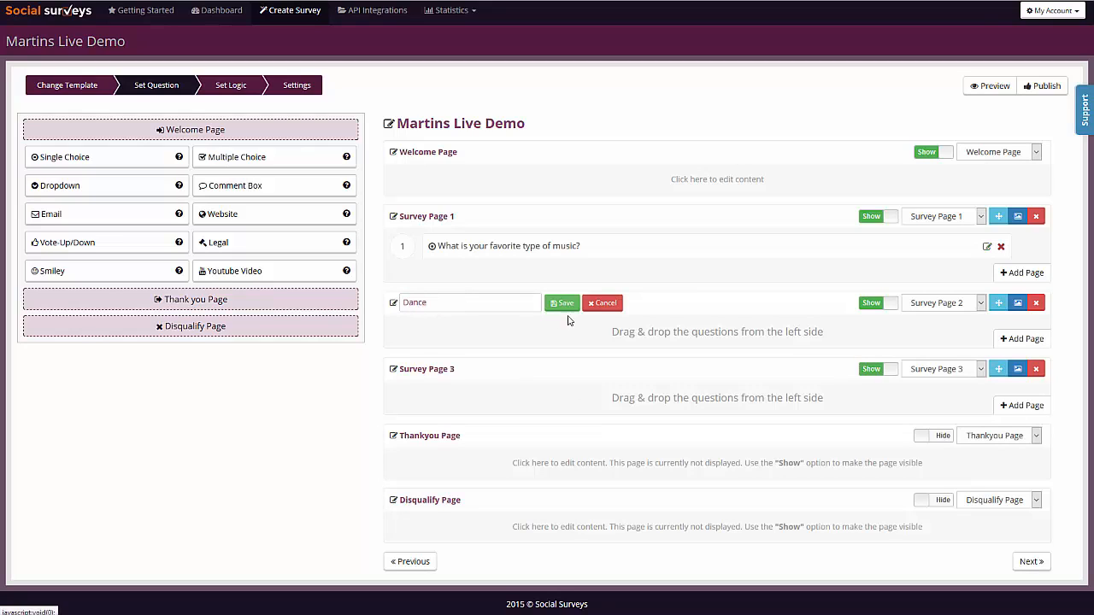
pyautogui.click(563, 304)
# Step: Rename Survey Page 3 to "Rap Page" and the Dance page to "Dance Page"
pyautogui.click(452, 370)
pyautogui.moveTo(458, 369); pyautogui.dragTo(309, 362)
pyautogui.write('Rap Pag')
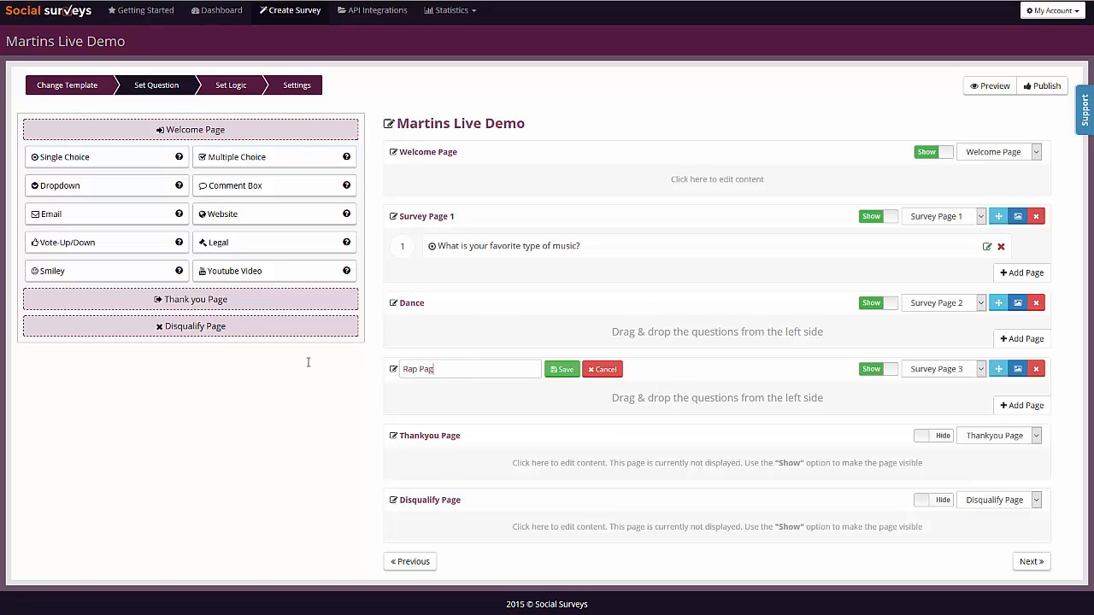
pyautogui.click(561, 369)
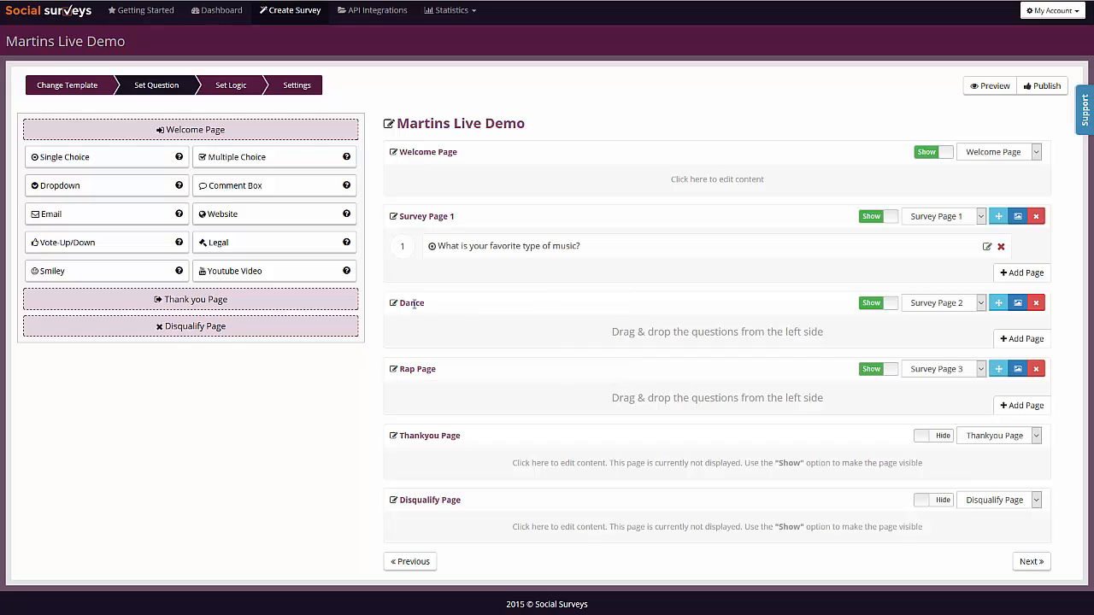
pyautogui.click(414, 304)
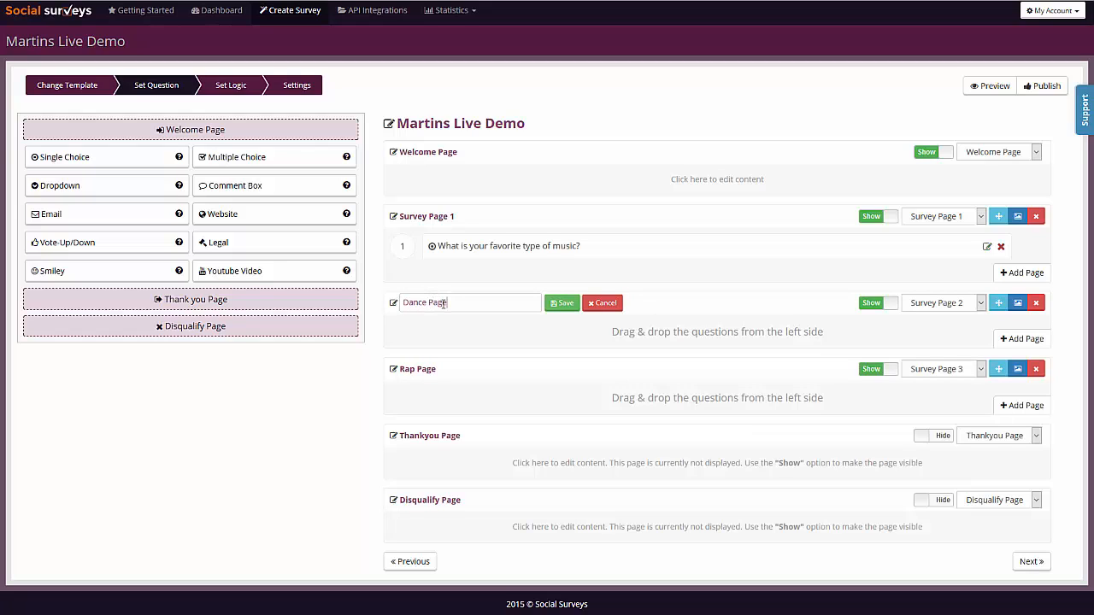
pyautogui.click(562, 303)
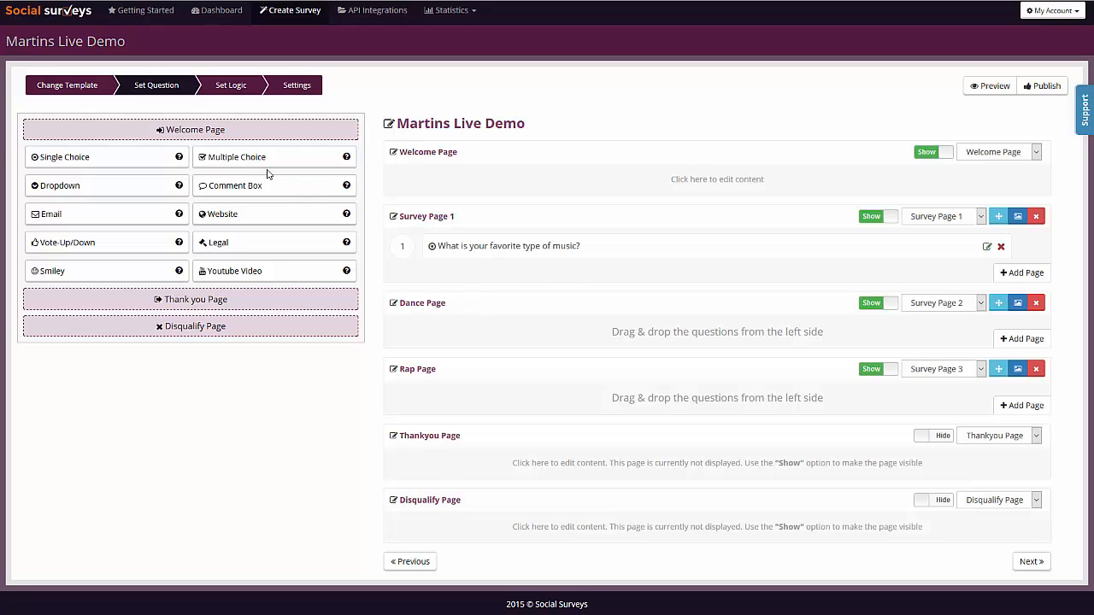
# Step: Add a comment box to the Dance Page asking "Why do you like Dance music?" with voice recording enabled
pyautogui.moveTo(232, 185); pyautogui.dragTo(744, 325)
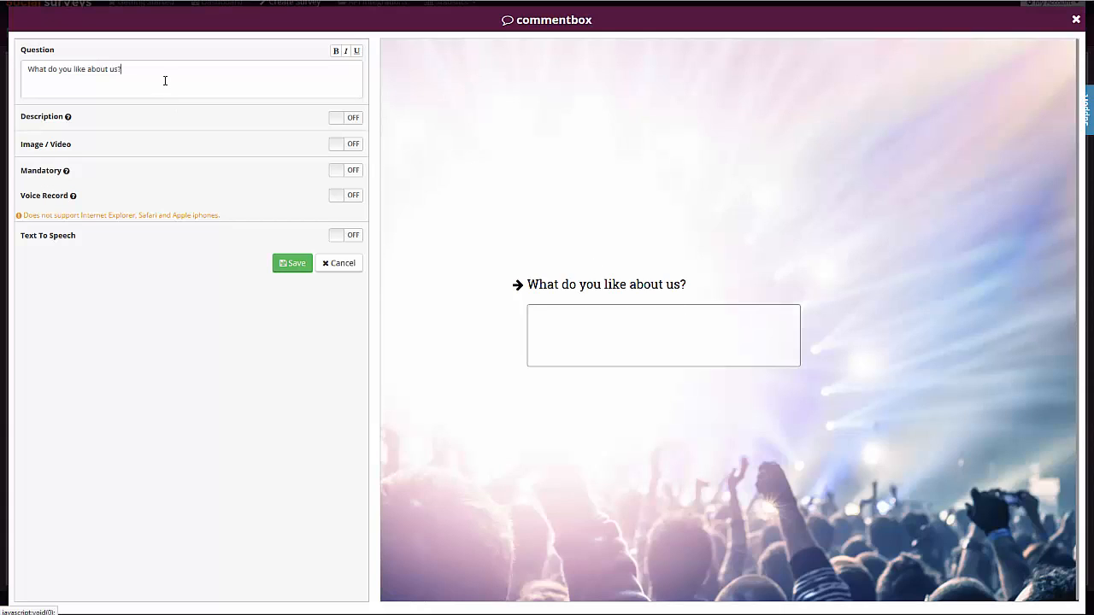
pyautogui.tripleClick(165, 81)
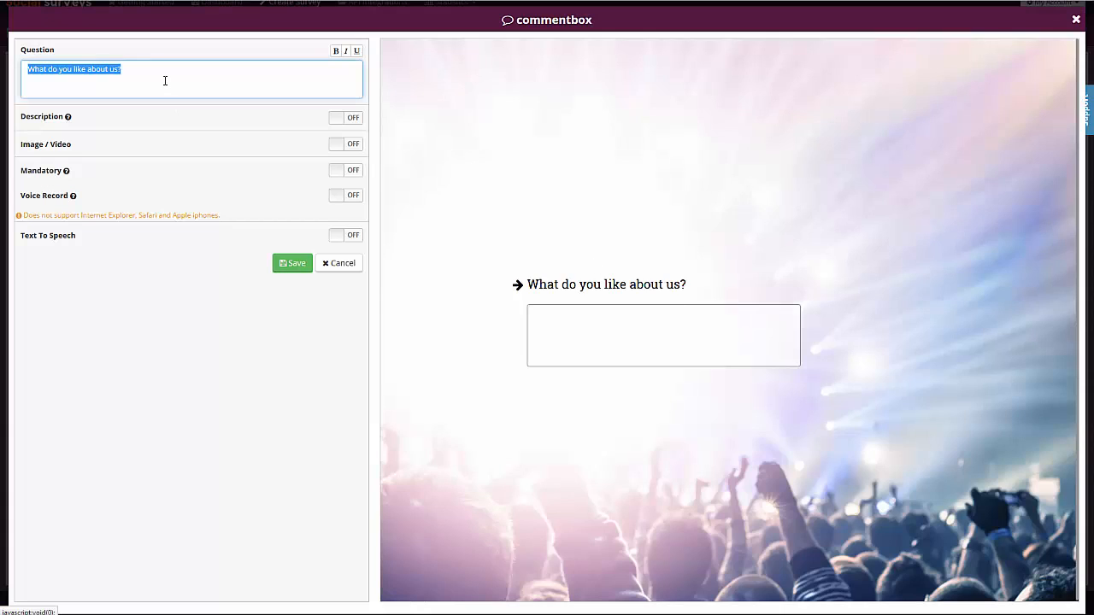
pyautogui.write('Why do you like Dance music?')
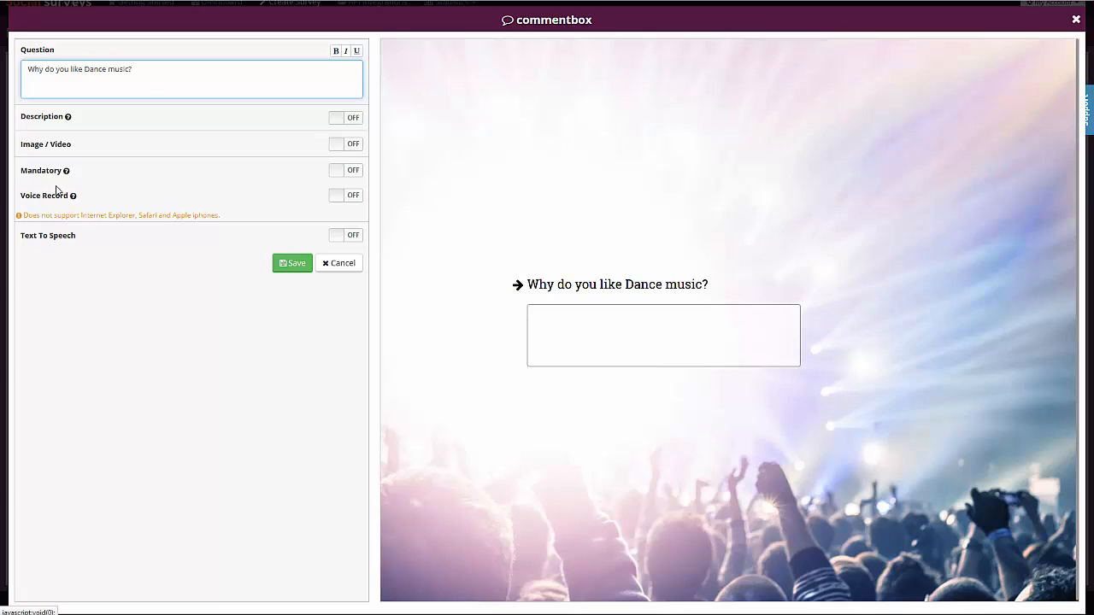
pyautogui.click(353, 196)
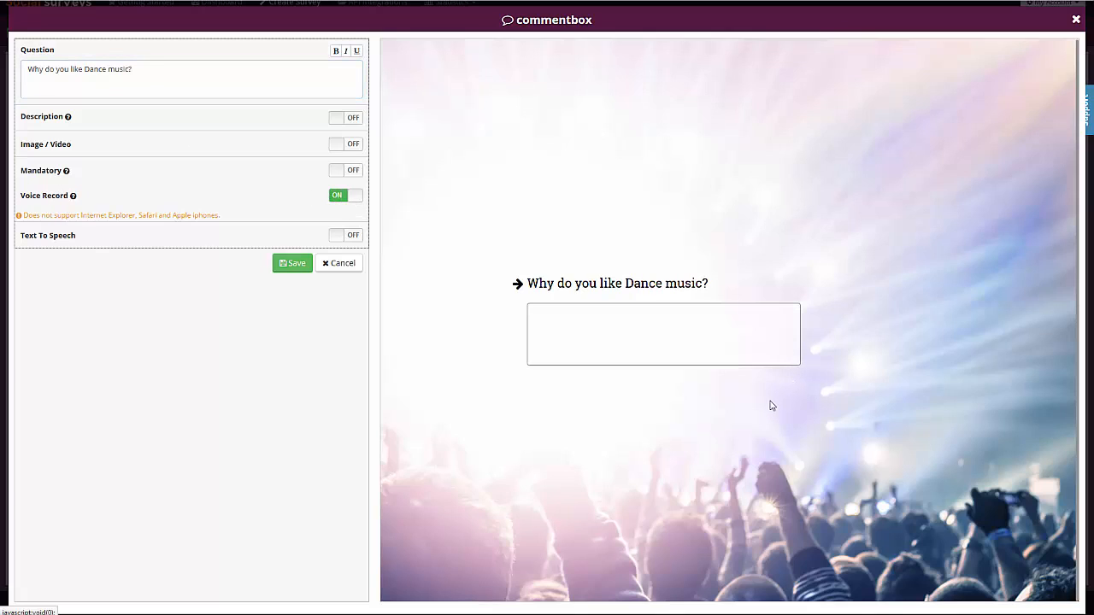
pyautogui.click(290, 265)
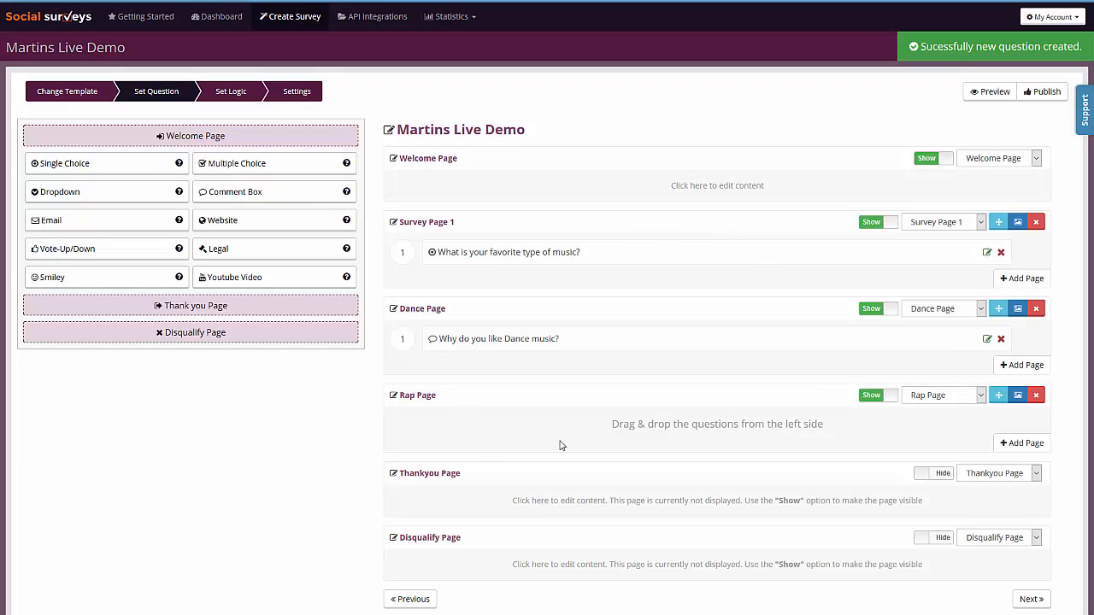
# Step: Add a comment box to the Rap Page asking "Why do you like rap music?" with voice recording enabled
pyautogui.moveTo(248, 191); pyautogui.dragTo(675, 425)
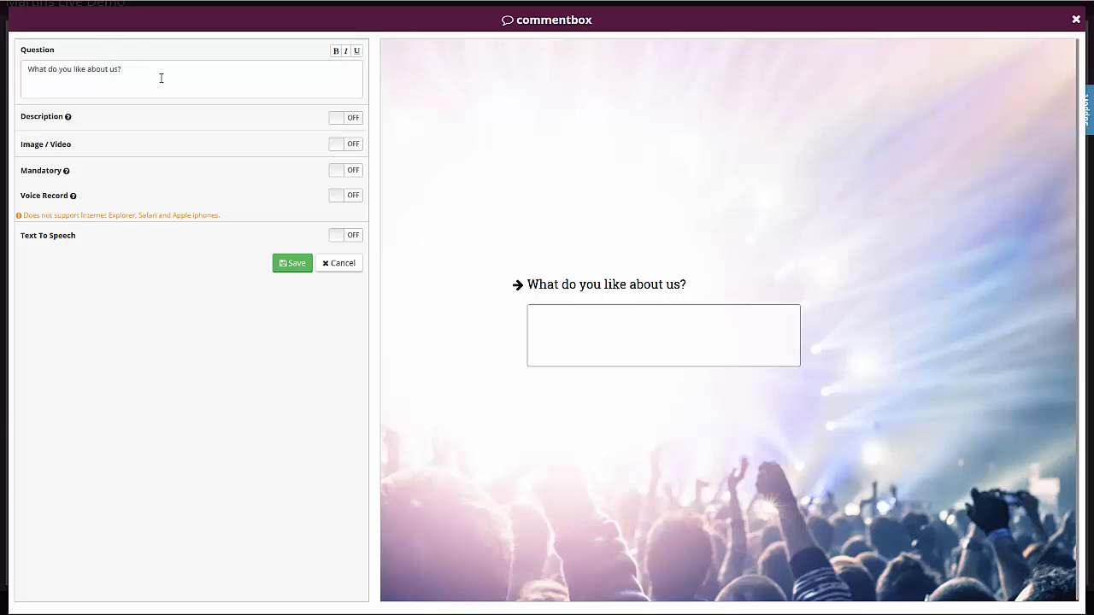
pyautogui.tripleClick(178, 82)
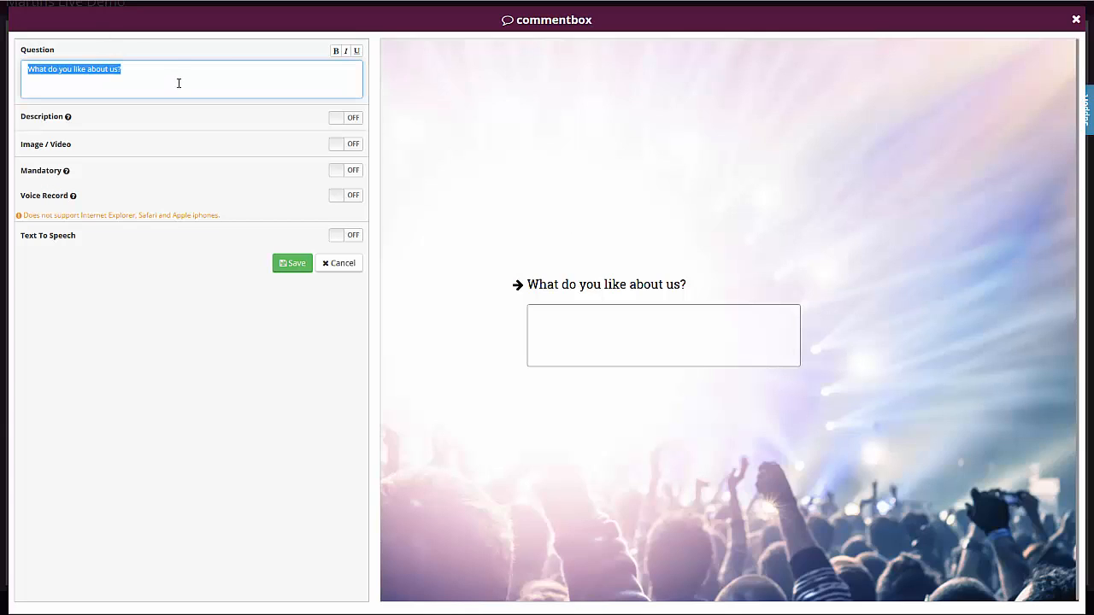
pyautogui.write('What')
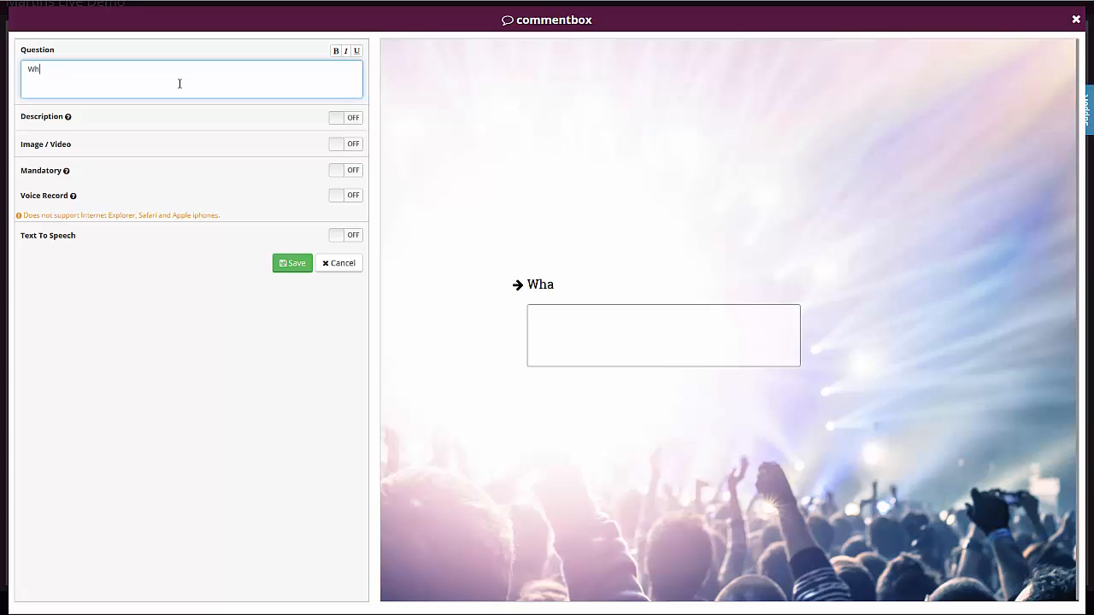
pyautogui.write('do you like rap music?')
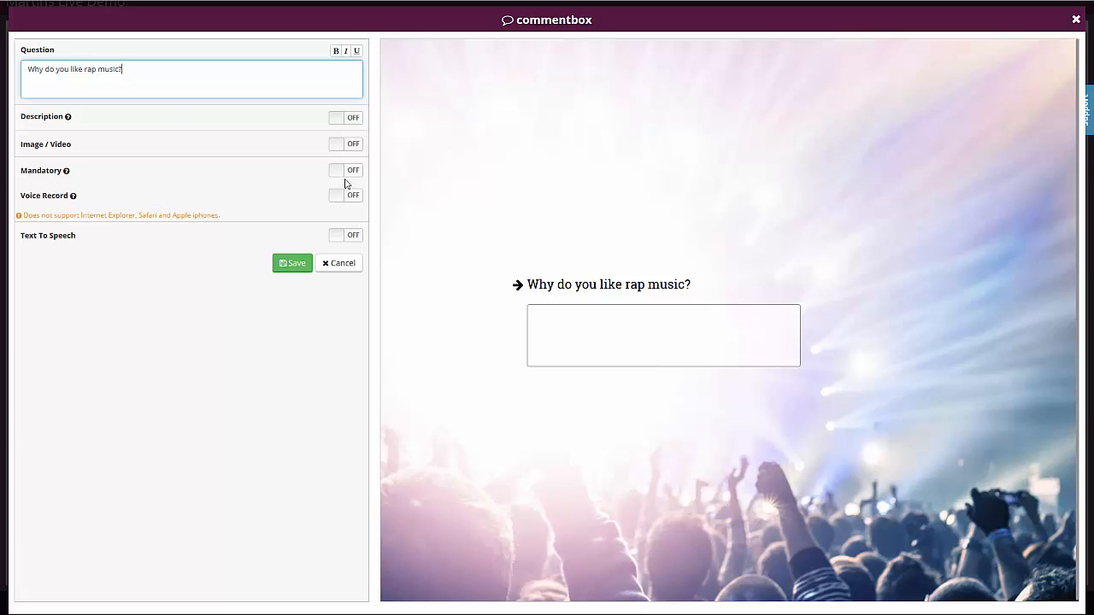
pyautogui.click(347, 207)
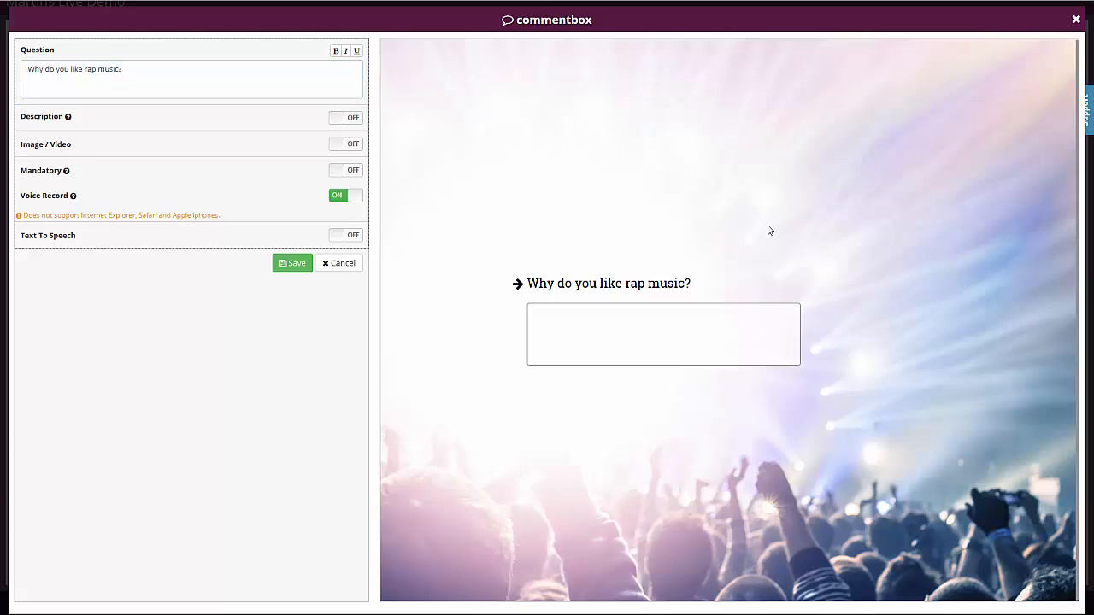
pyautogui.click(296, 267)
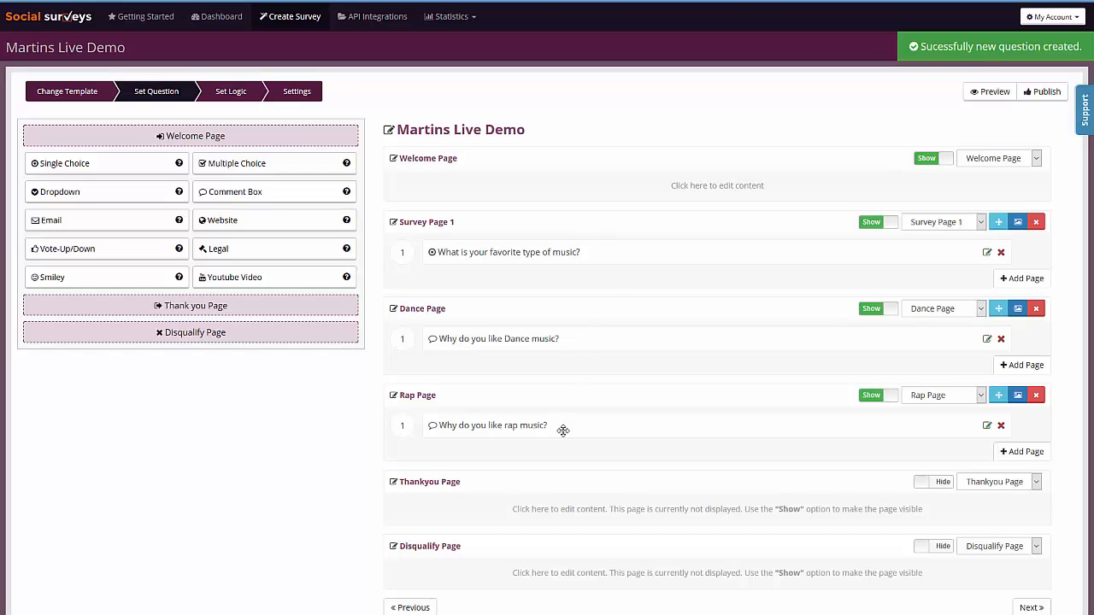
# Step: Make the Thankyou Page visible in the survey and open its content for editing
pyautogui.scroll(-1, 724, 430)
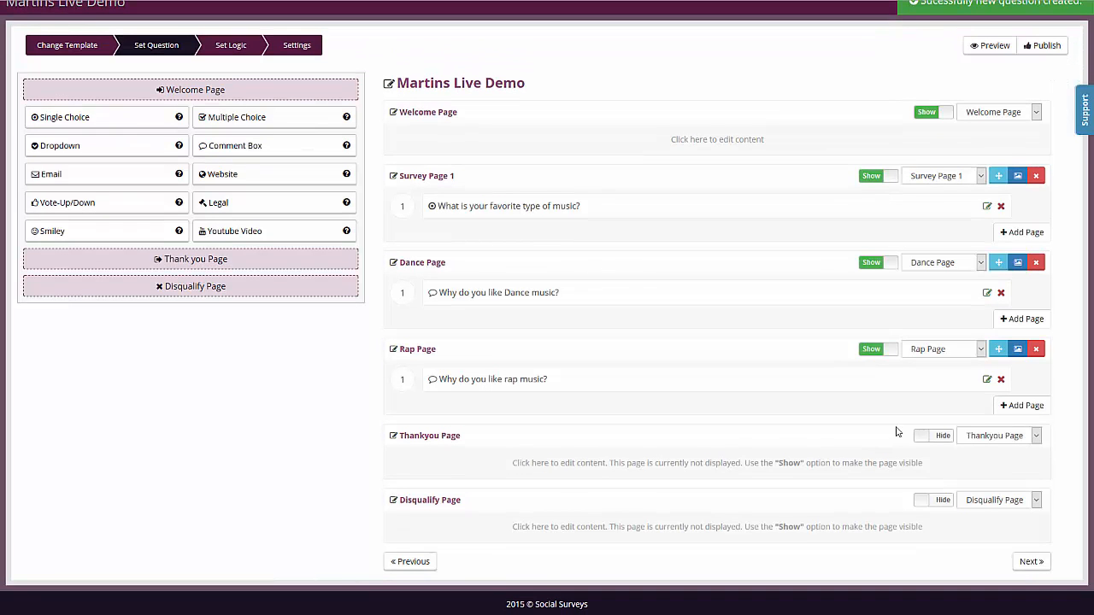
pyautogui.click(923, 437)
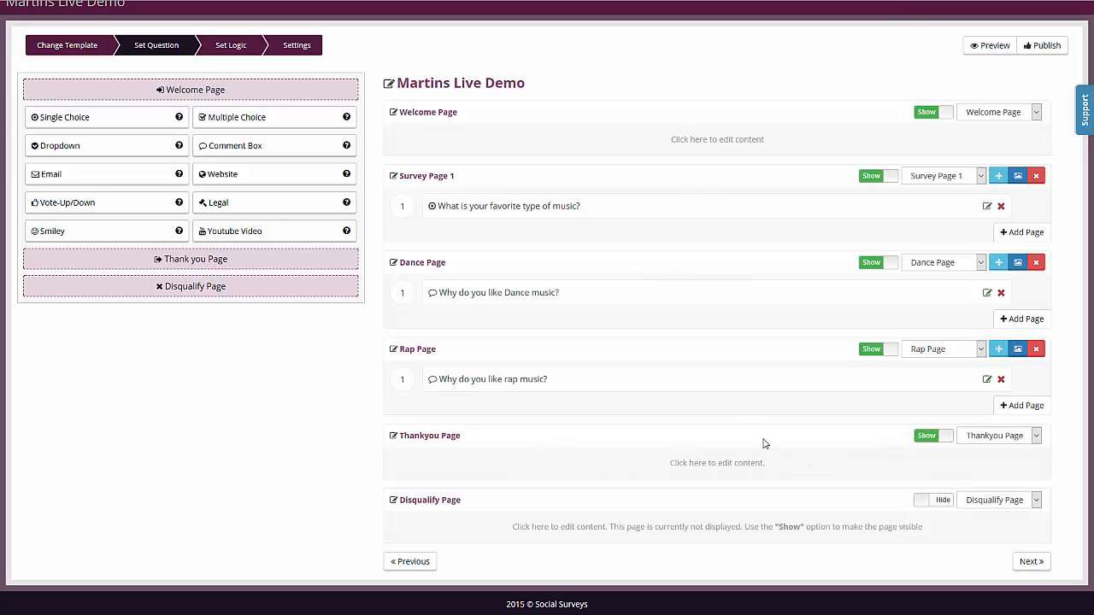
pyautogui.click(722, 462)
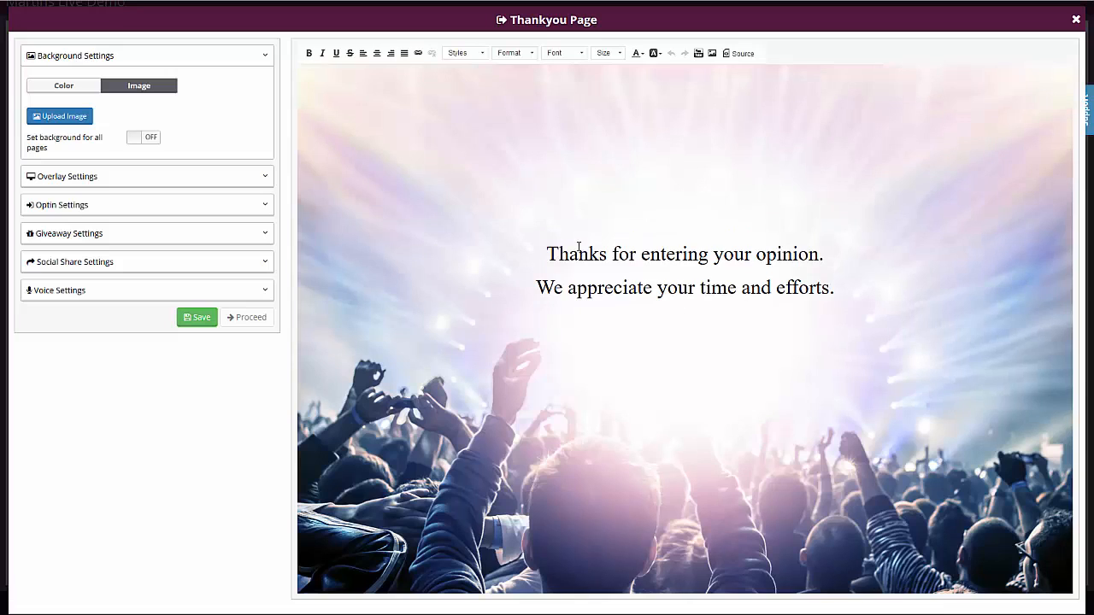
# Step: Change the thank-you message to "Thanks for letting us know!"
pyautogui.moveTo(535, 246); pyautogui.dragTo(617, 253)
pyautogui.click(842, 291)
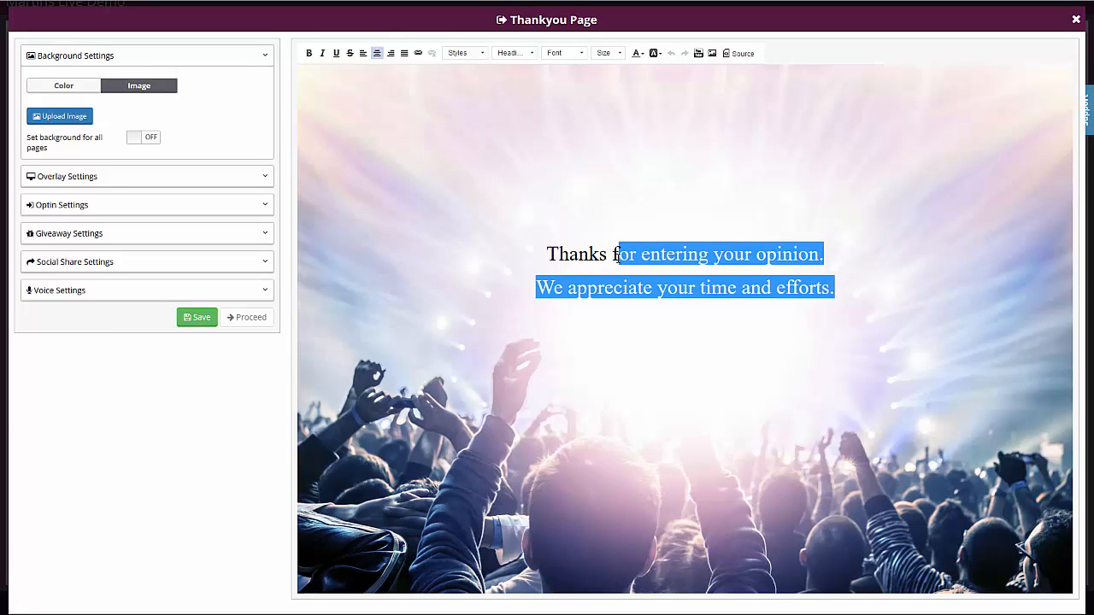
pyautogui.write('or letting us n')
pyautogui.press('BackSpace')
pyautogui.write('know!')
# Step: Set the thank-you message's font to Arial
pyautogui.hotkey('ctrl', 'a')
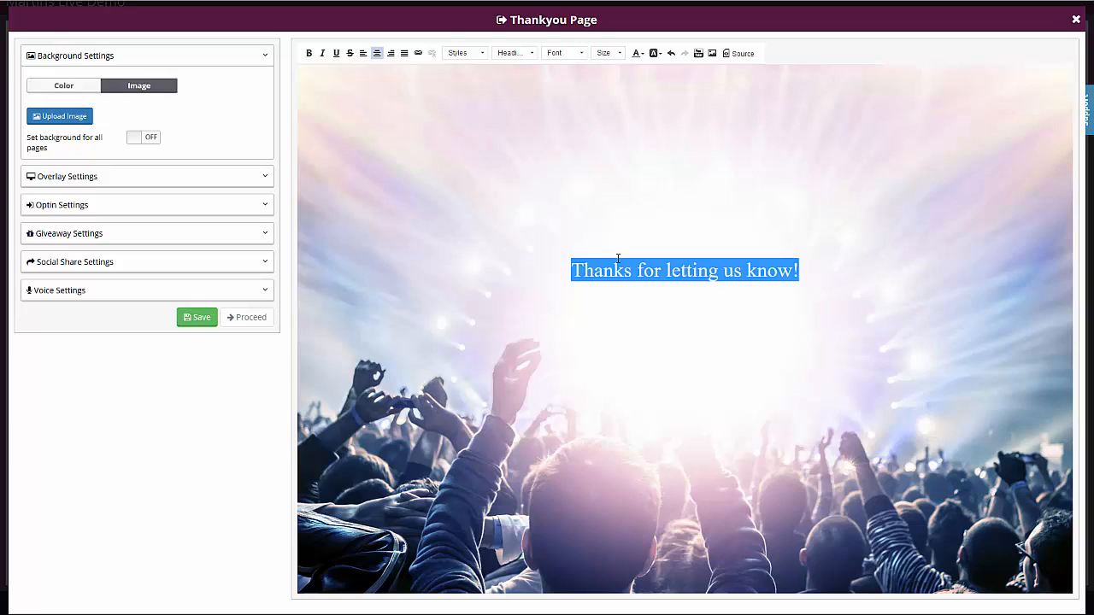
pyautogui.click(578, 53)
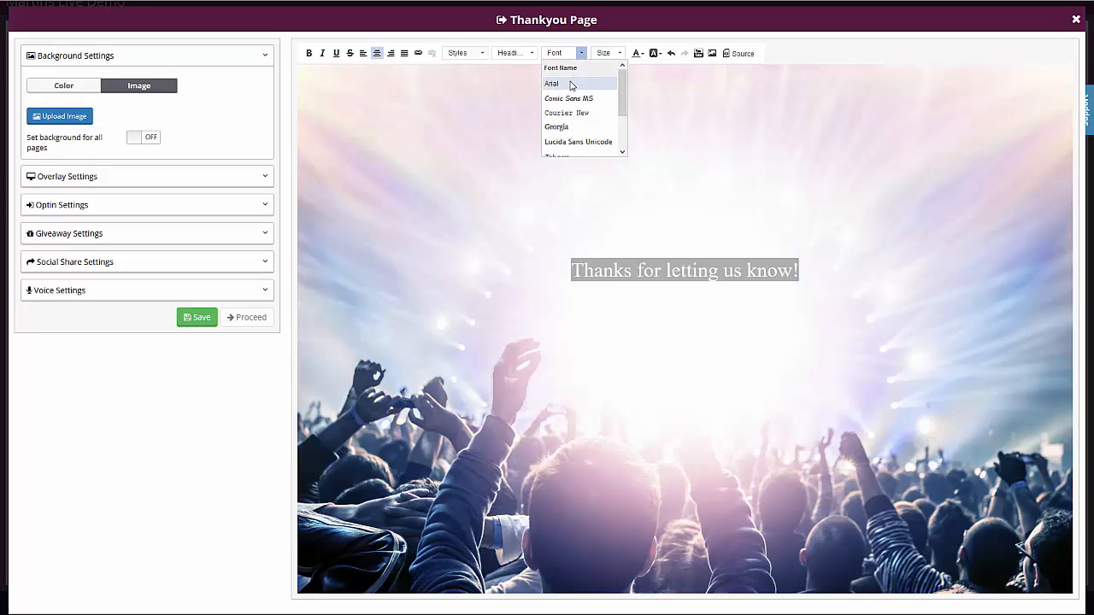
pyautogui.click(570, 84)
pyautogui.click(761, 330)
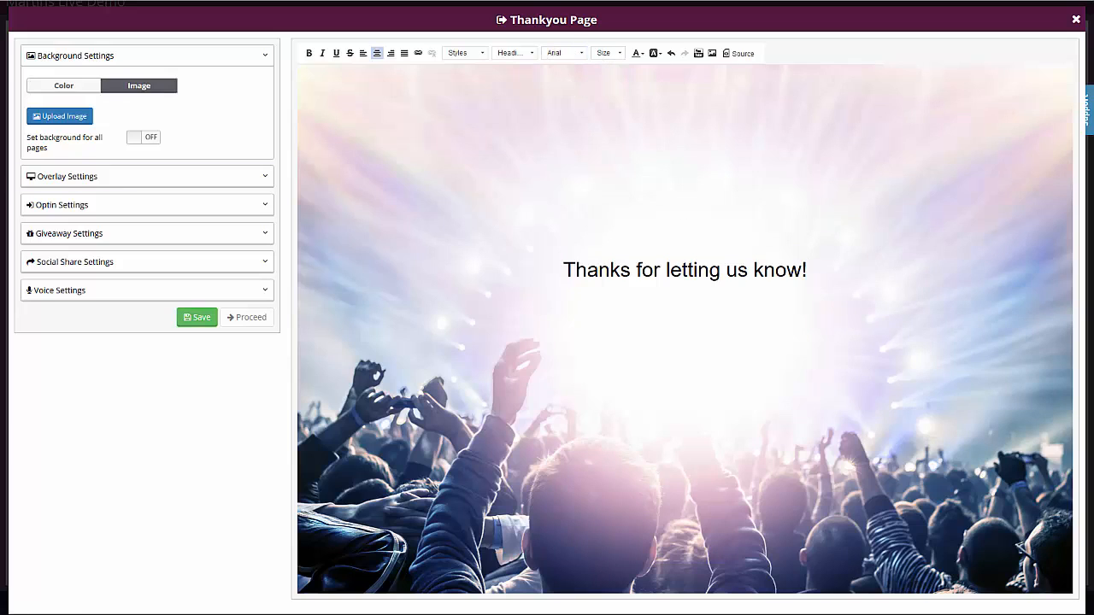
pyautogui.click(74, 243)
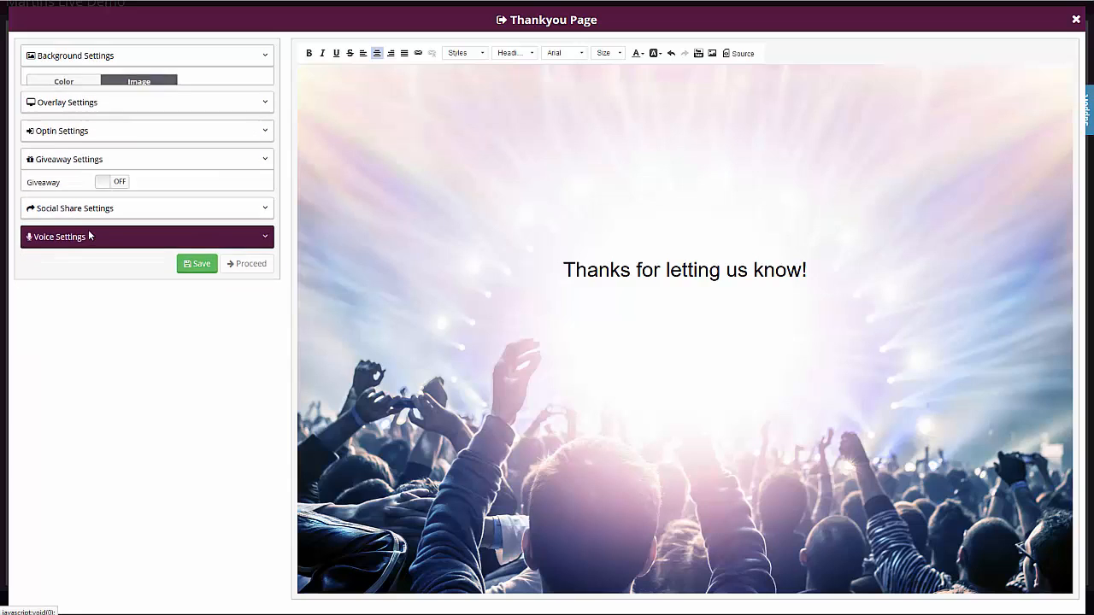
pyautogui.click(116, 166)
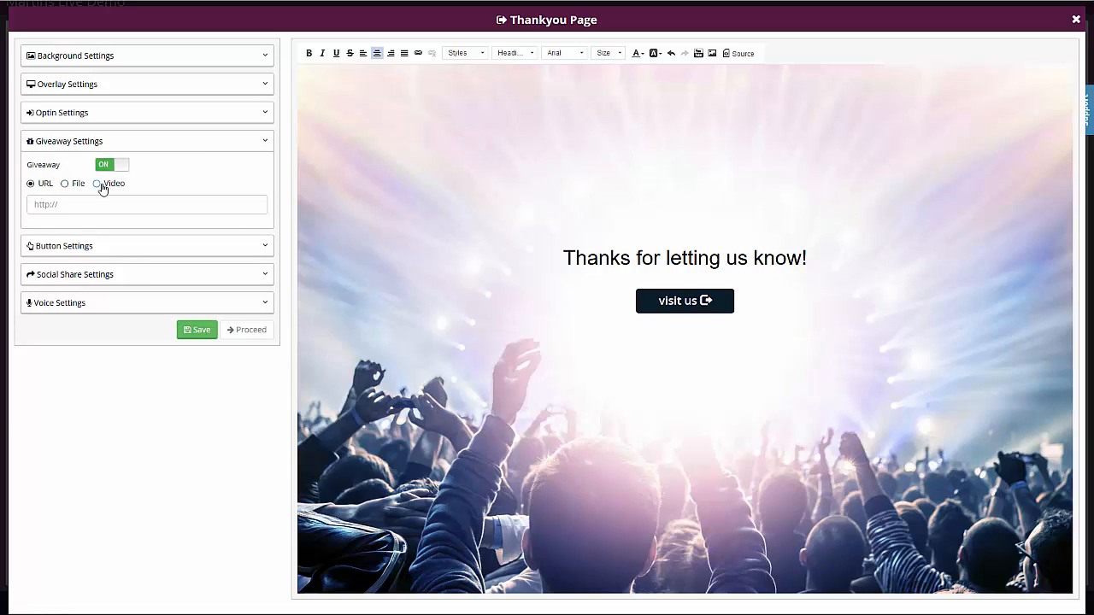
pyautogui.click(118, 170)
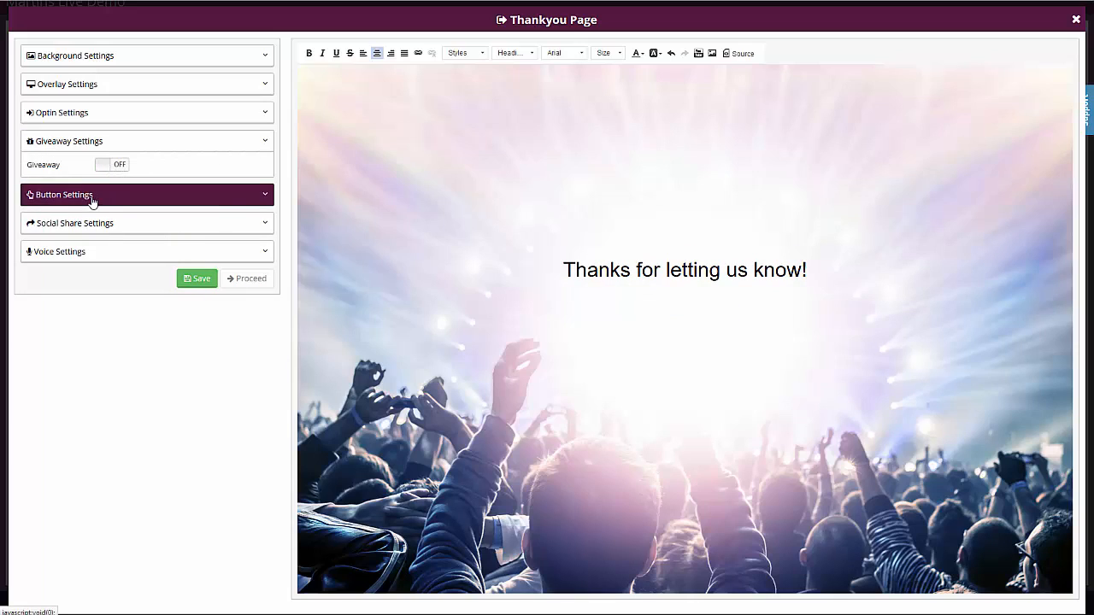
# Step: Enable the Facebook and Google+ social share buttons on the thank-you page
pyautogui.click(71, 229)
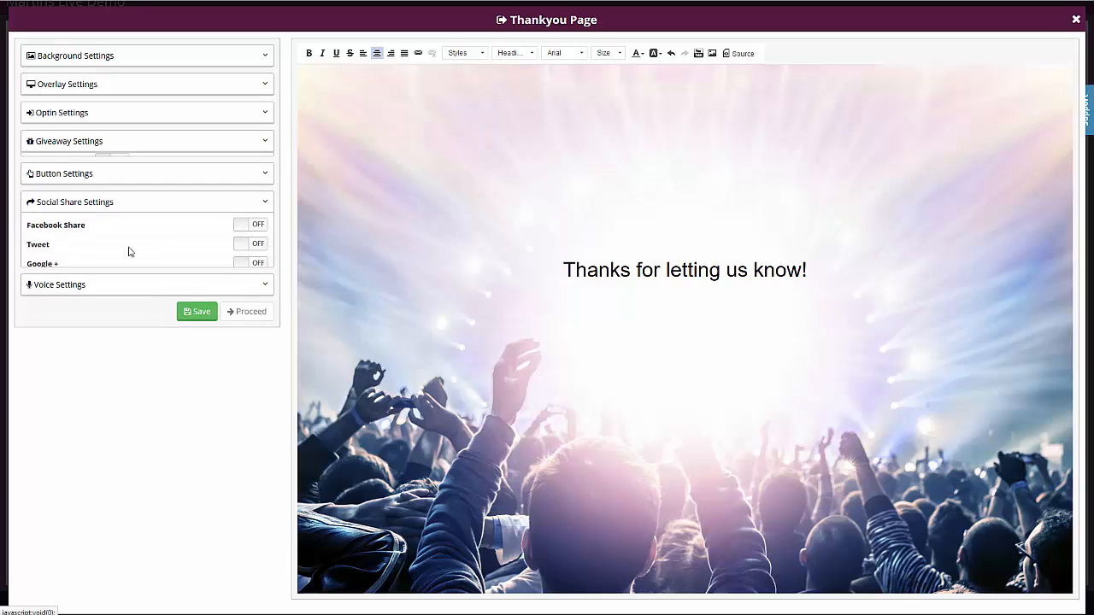
pyautogui.click(247, 222)
pyautogui.click(254, 241)
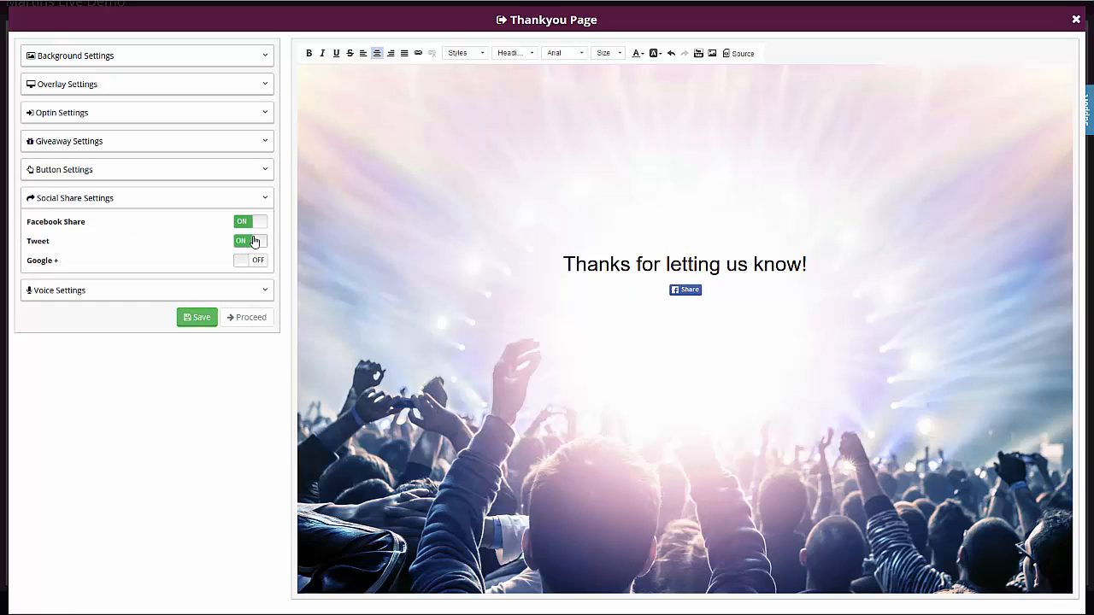
pyautogui.click(254, 260)
pyautogui.click(258, 247)
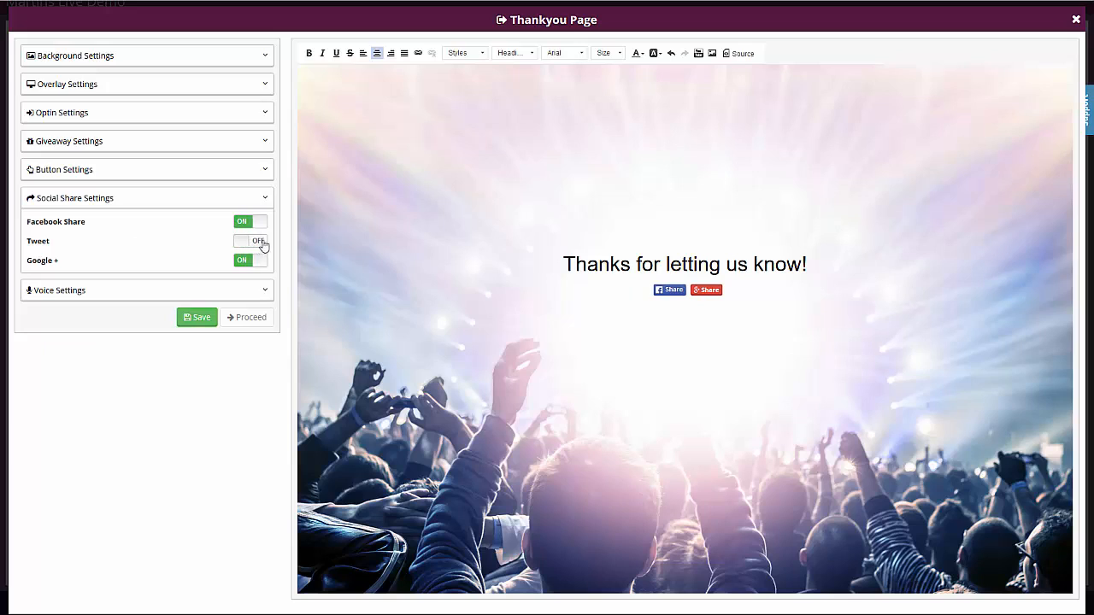
pyautogui.click(171, 199)
pyautogui.click(93, 230)
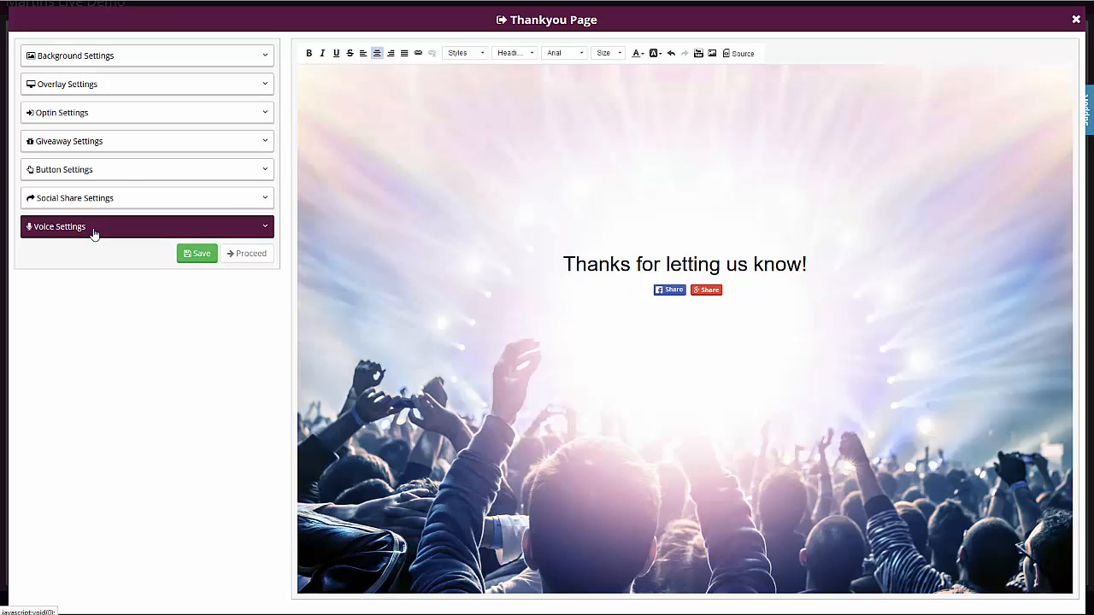
pyautogui.click(94, 231)
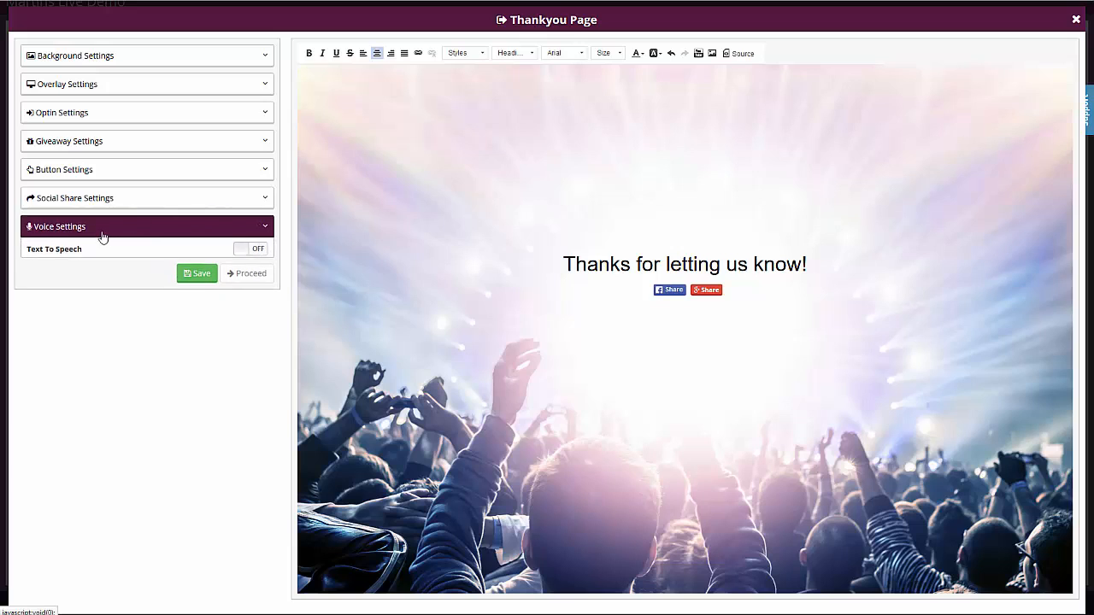
# Step: Turn on the opt-in form and include the Name and Phone Number fields
pyautogui.click(90, 112)
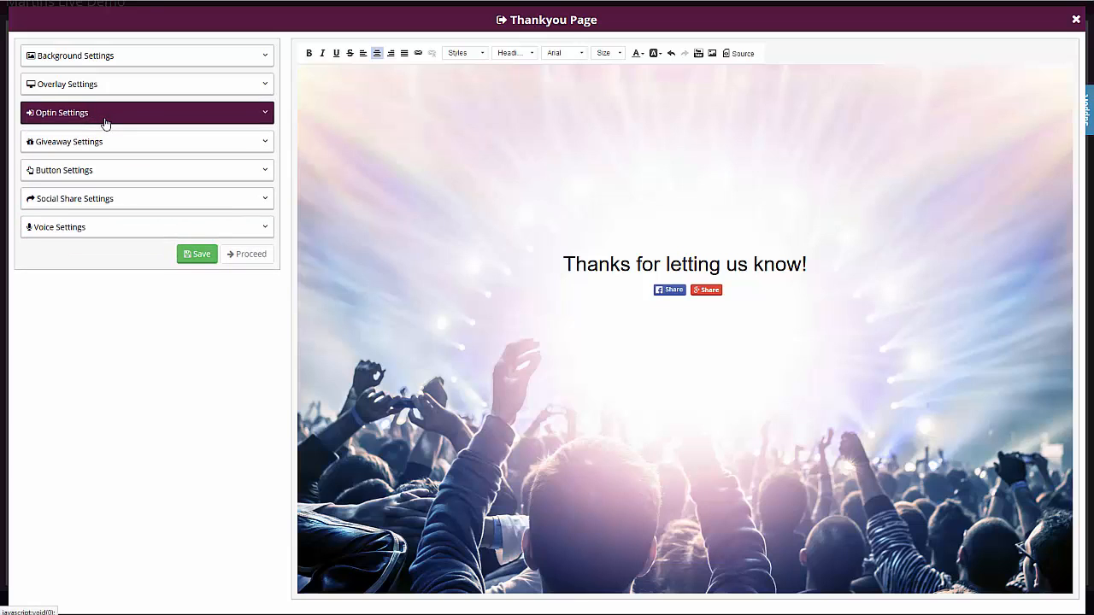
pyautogui.click(111, 138)
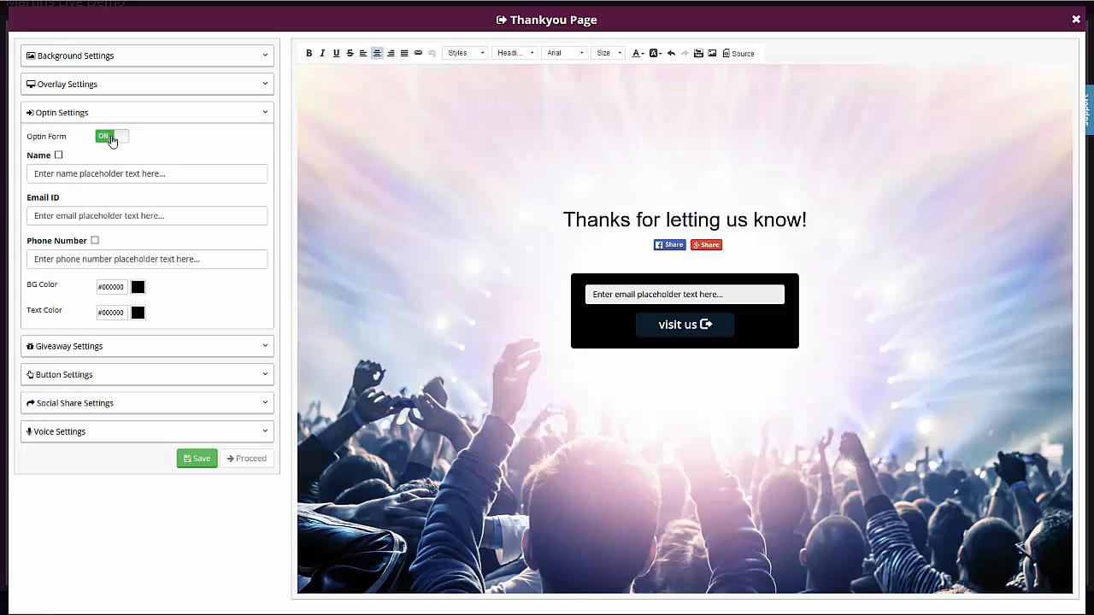
pyautogui.click(58, 157)
pyautogui.click(95, 240)
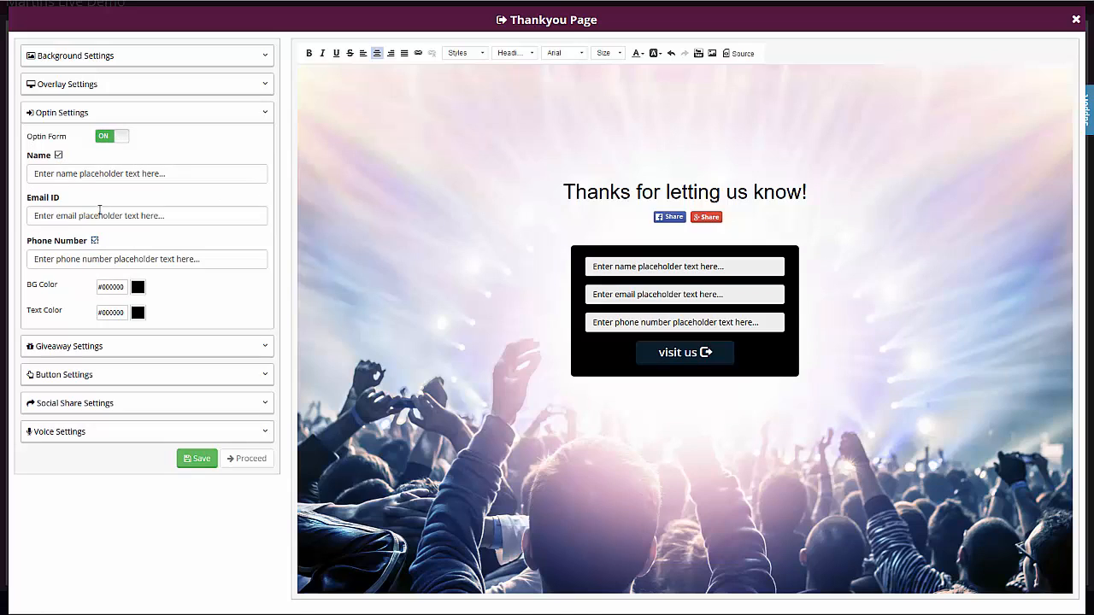
# Step: Set the opt-in field placeholders to "Name", "Email" and "Phone"
pyautogui.click(97, 173)
pyautogui.hotkey('ctrl', 'a')
pyautogui.write('Name')
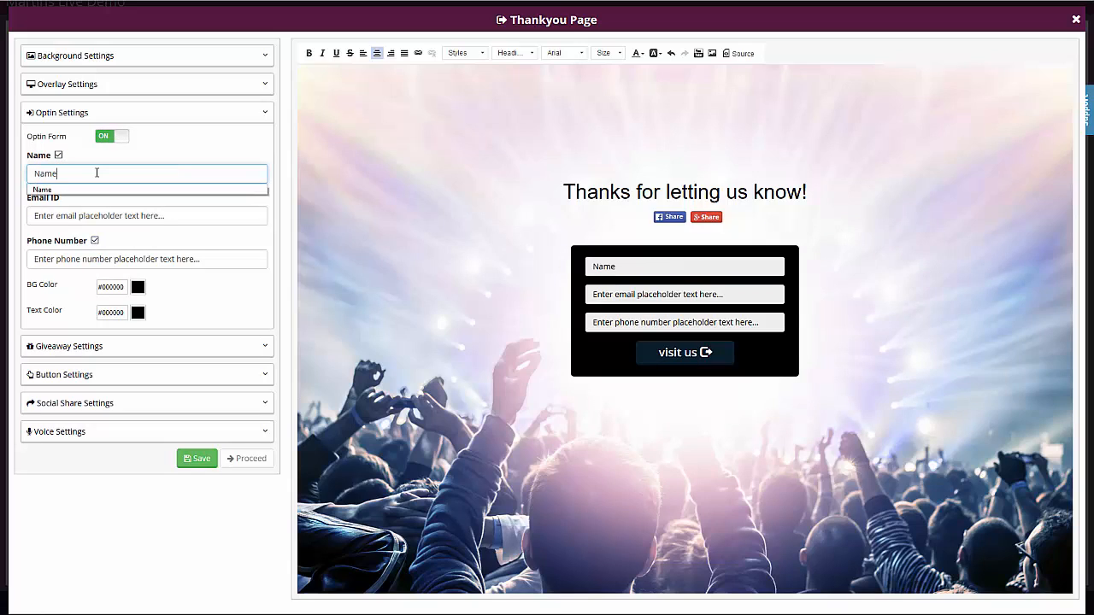
pyautogui.press('Tab')
pyautogui.write('Email')
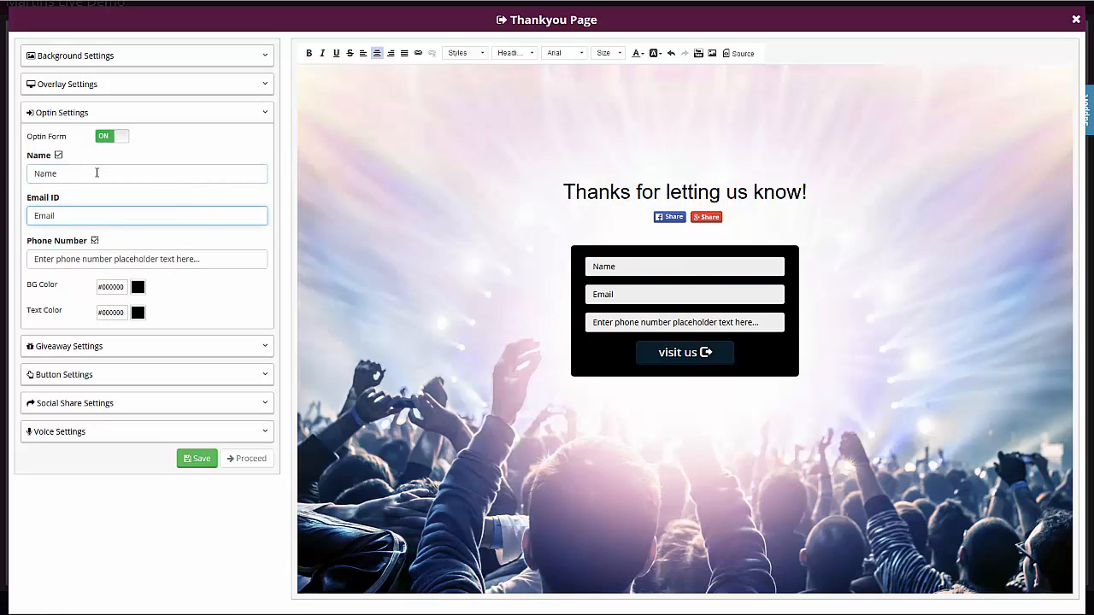
pyautogui.click(114, 259)
pyautogui.hotkey('ctrl', 'a')
pyautogui.write('Phone')
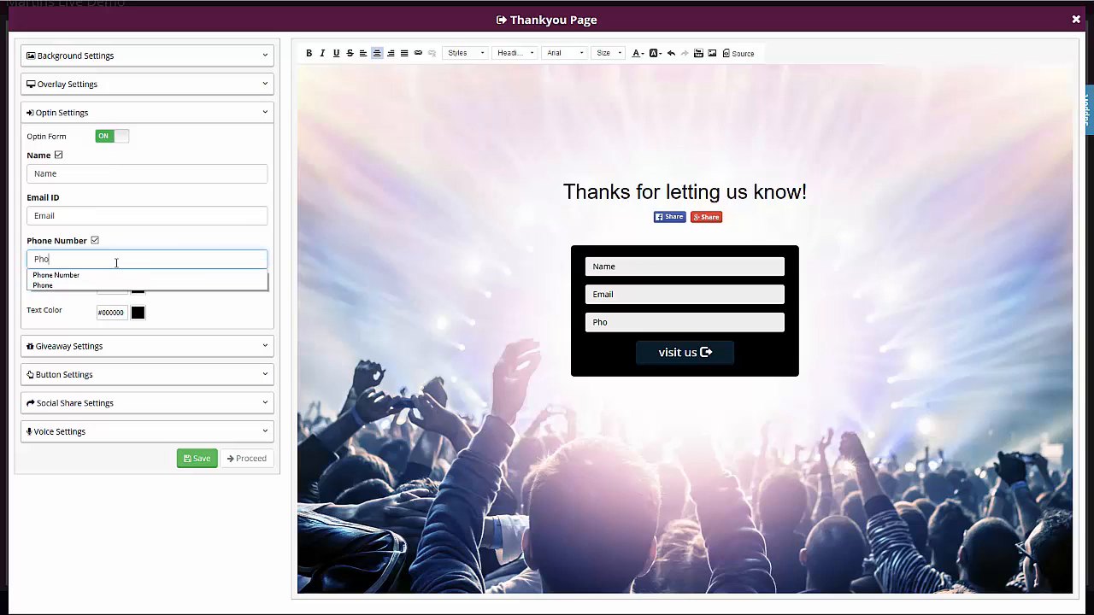
pyautogui.click(193, 318)
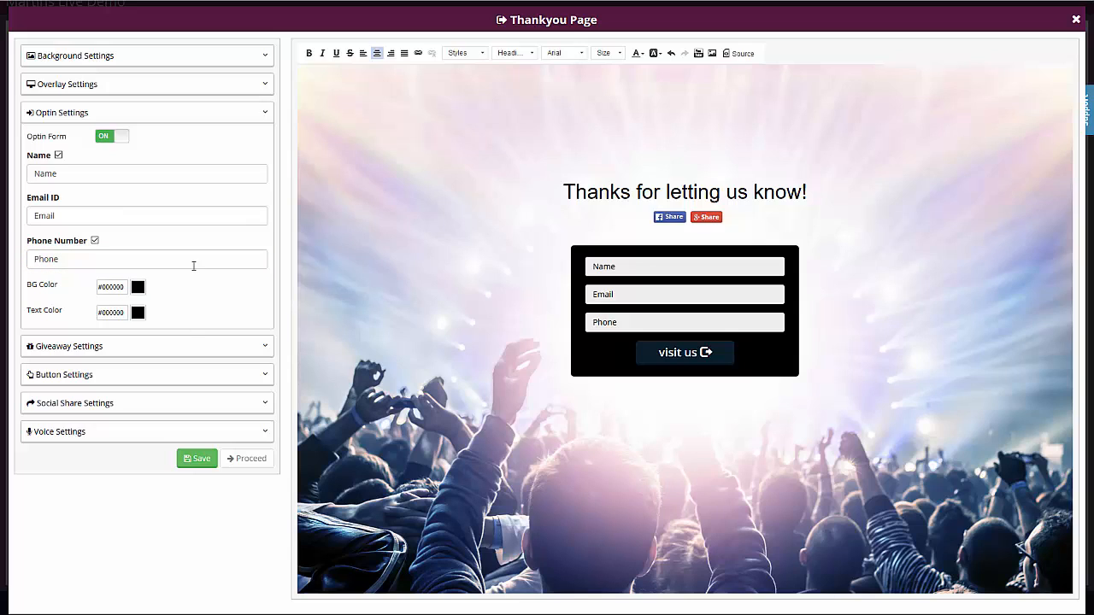
# Step: Set the opt-in form's background color to #f0c346
pyautogui.click(138, 287)
pyautogui.moveTo(185, 363); pyautogui.dragTo(185, 373)
pyautogui.moveTo(156, 326); pyautogui.dragTo(154, 303)
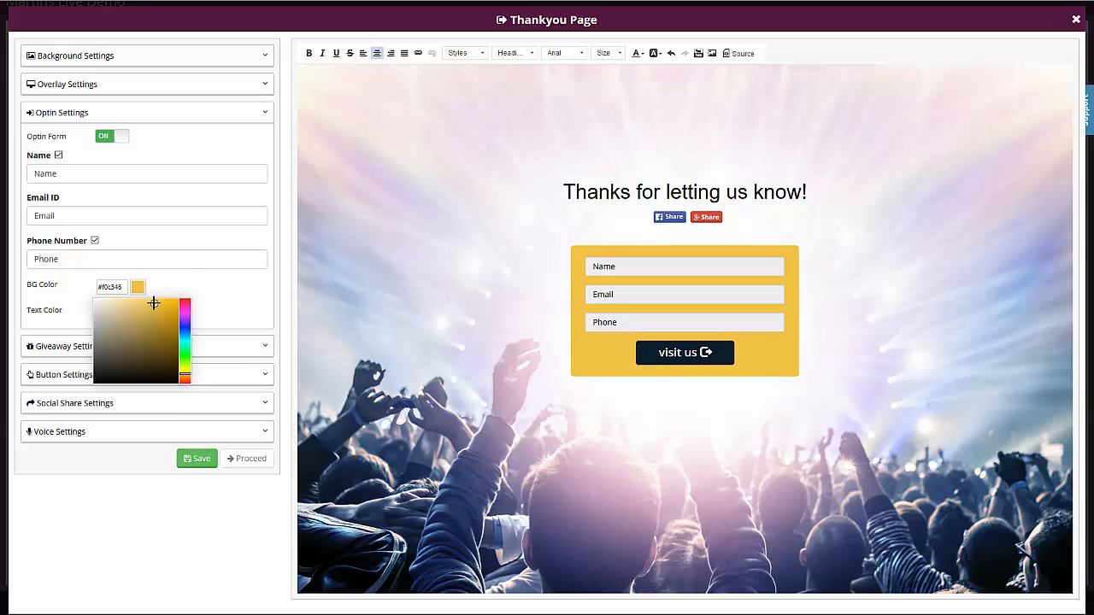
pyautogui.click(195, 291)
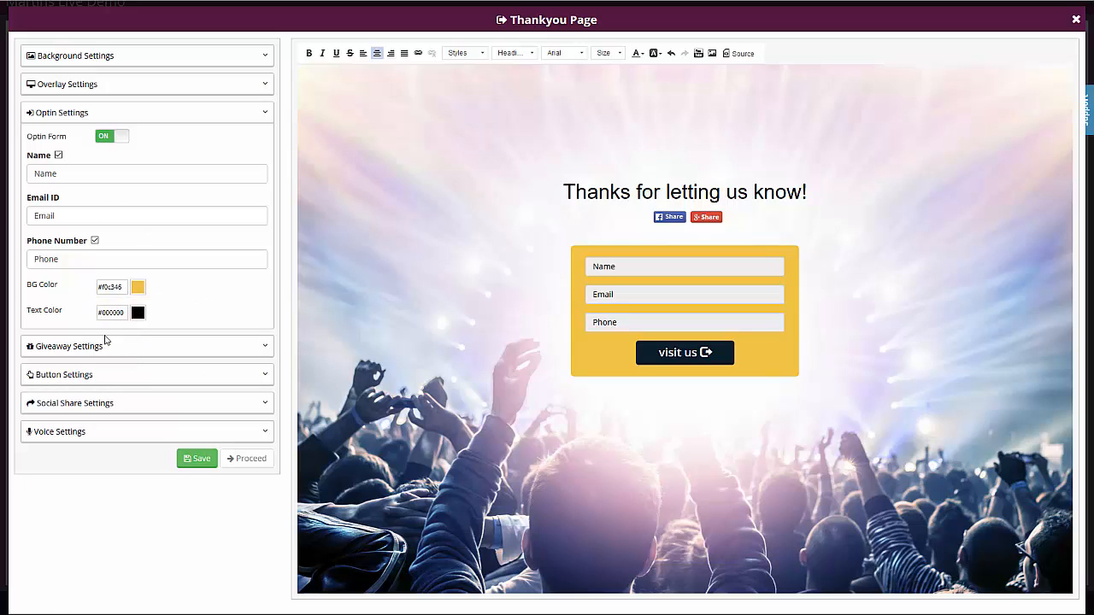
# Step: Change the opt-in button text to "Submit Survey"
pyautogui.click(73, 374)
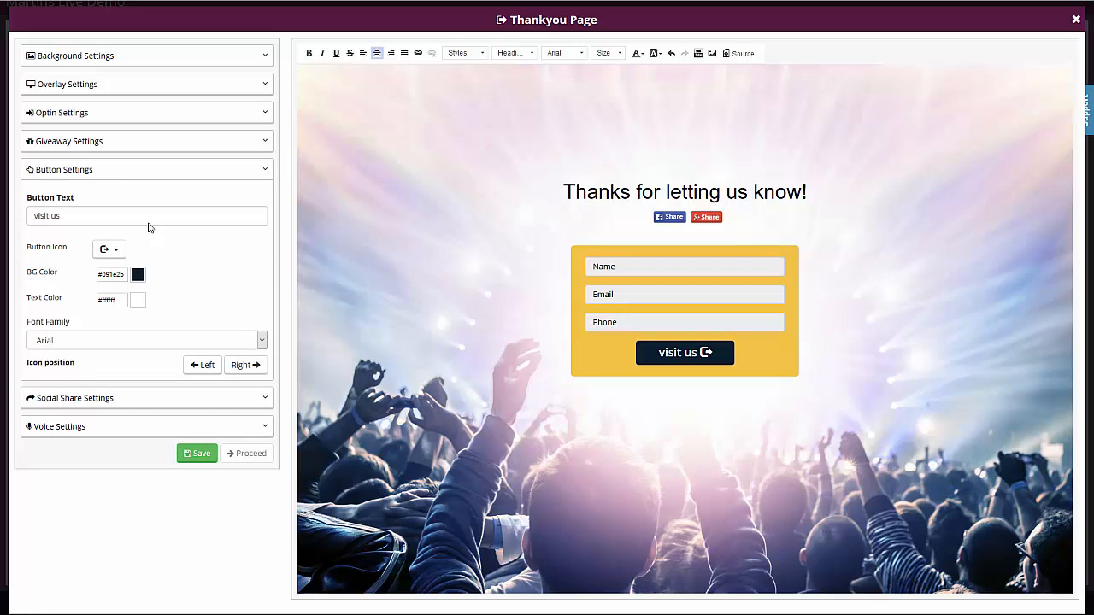
pyautogui.tripleClick(96, 216)
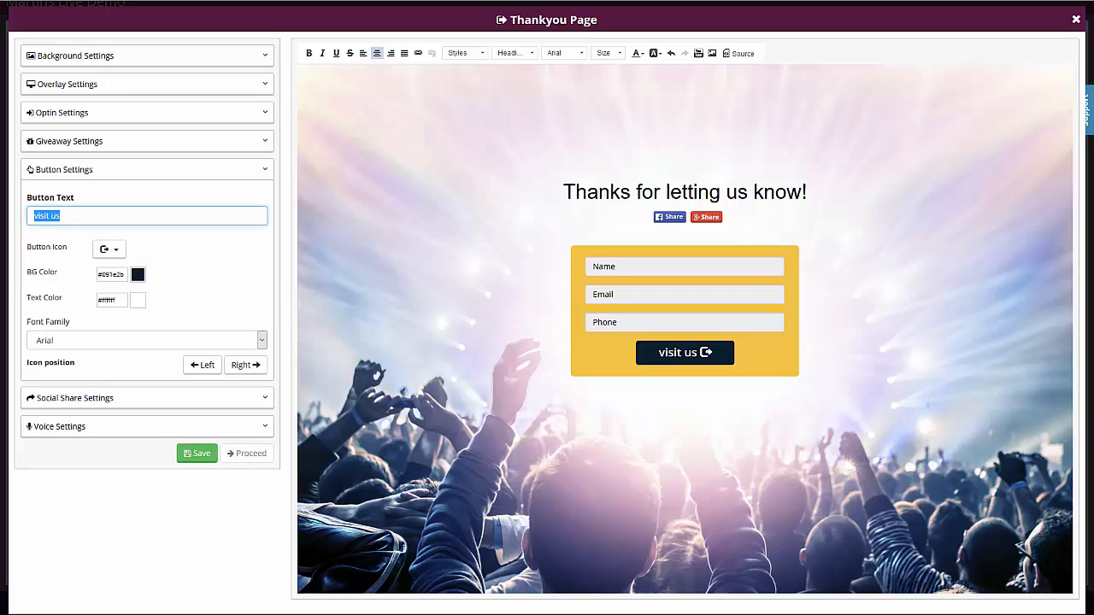
pyautogui.write('Submit Survey')
# Step: Set the button's background color to #de2424, then save the Thankyou Page and proceed
pyautogui.click(143, 278)
pyautogui.moveTo(164, 306); pyautogui.dragTo(165, 298)
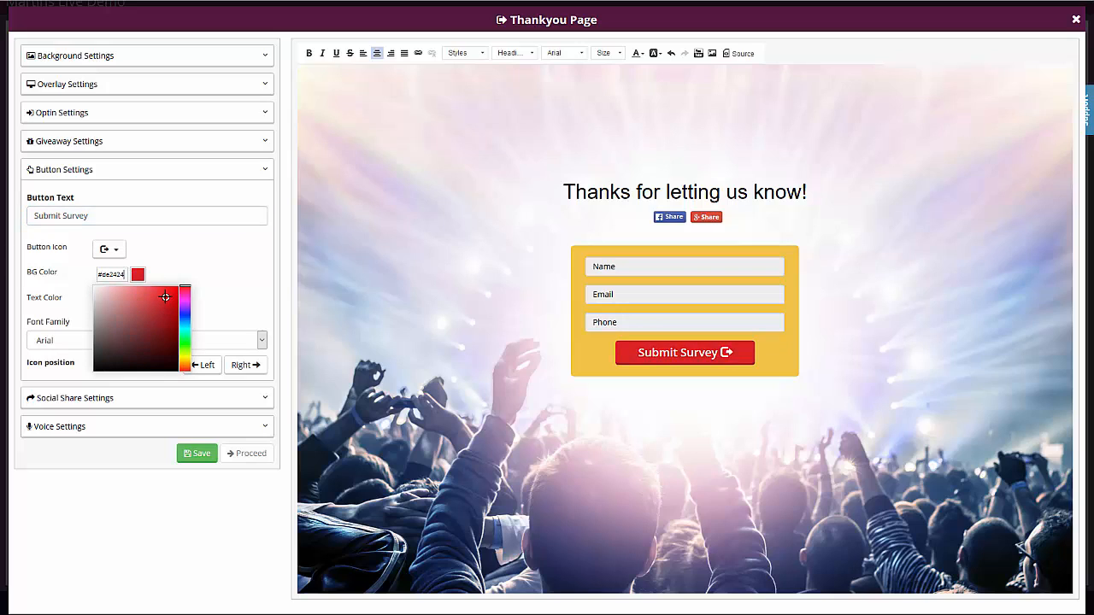
pyautogui.click(181, 271)
pyautogui.click(196, 454)
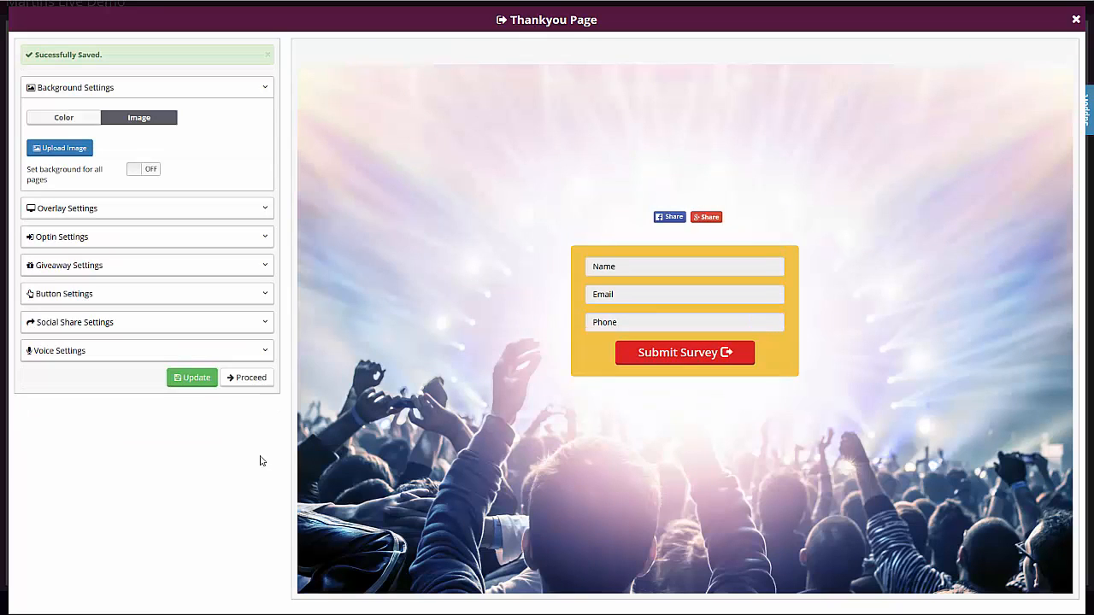
pyautogui.click(247, 378)
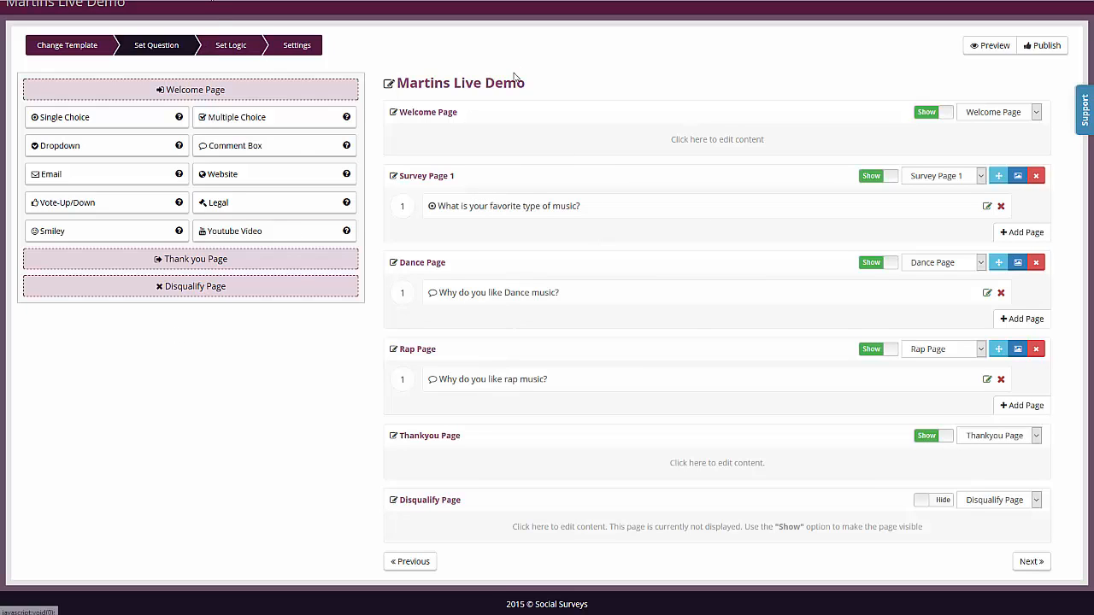
# Step: Add a skip-logic rule: if the favorite music answer equals Dance, jump to the Dance Page
pyautogui.click(231, 45)
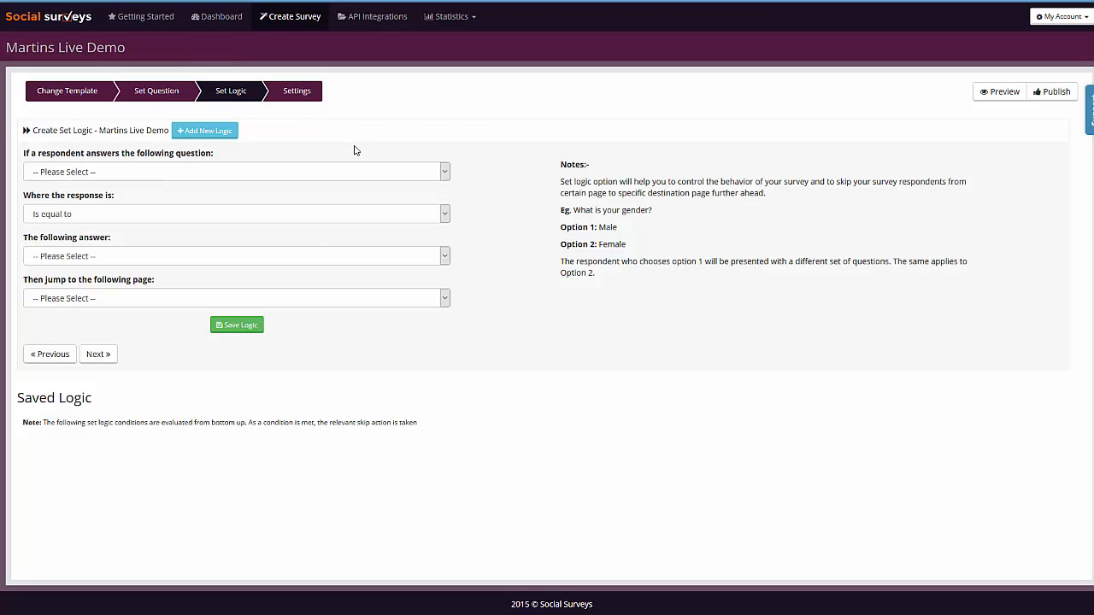
pyautogui.click(153, 172)
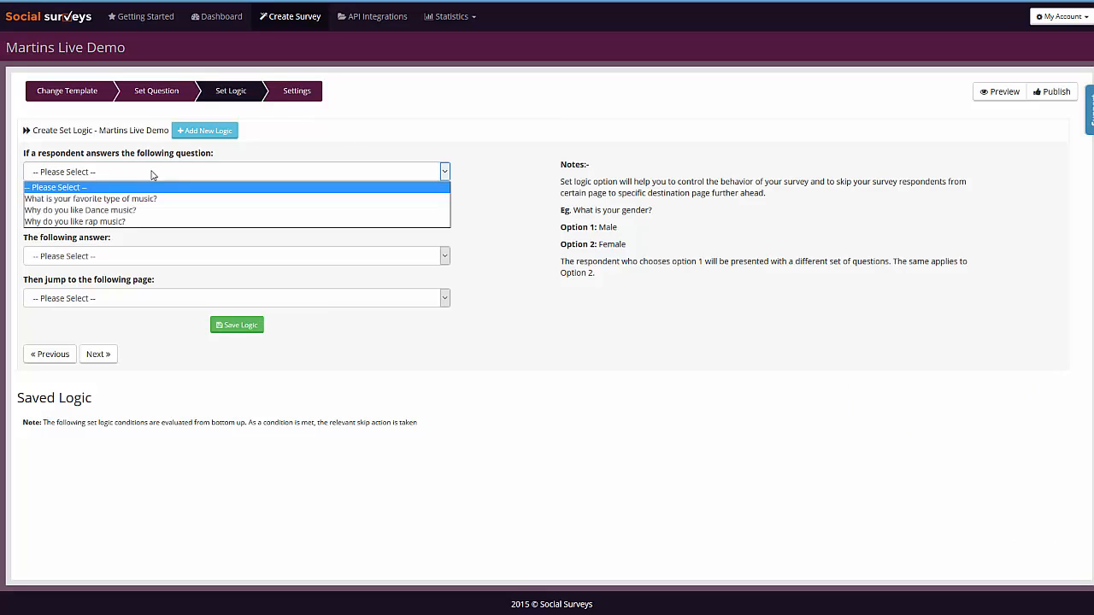
pyautogui.click(80, 199)
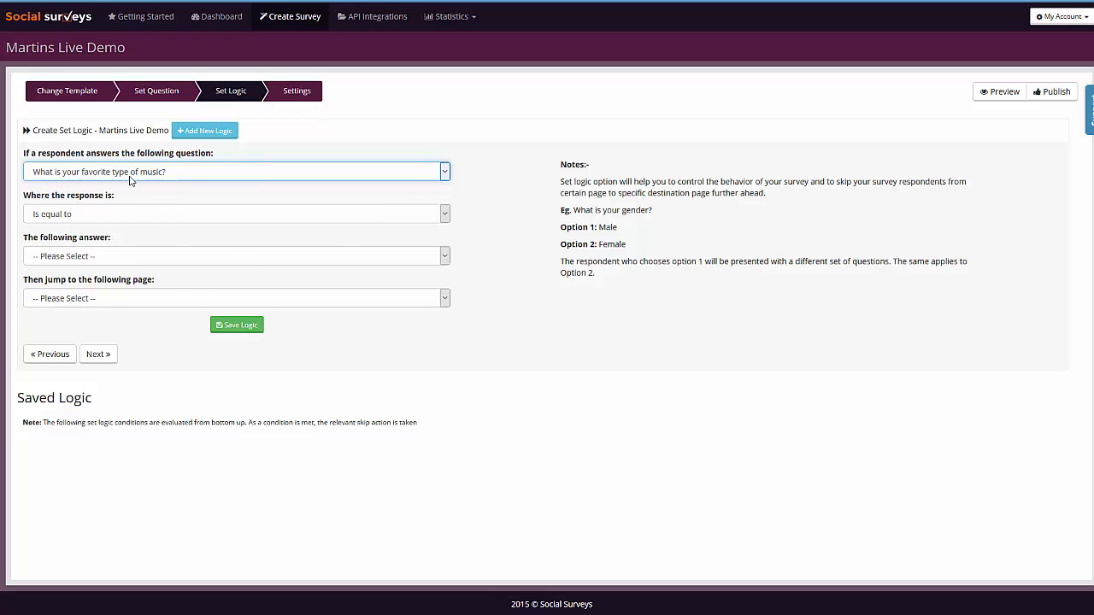
pyautogui.click(77, 257)
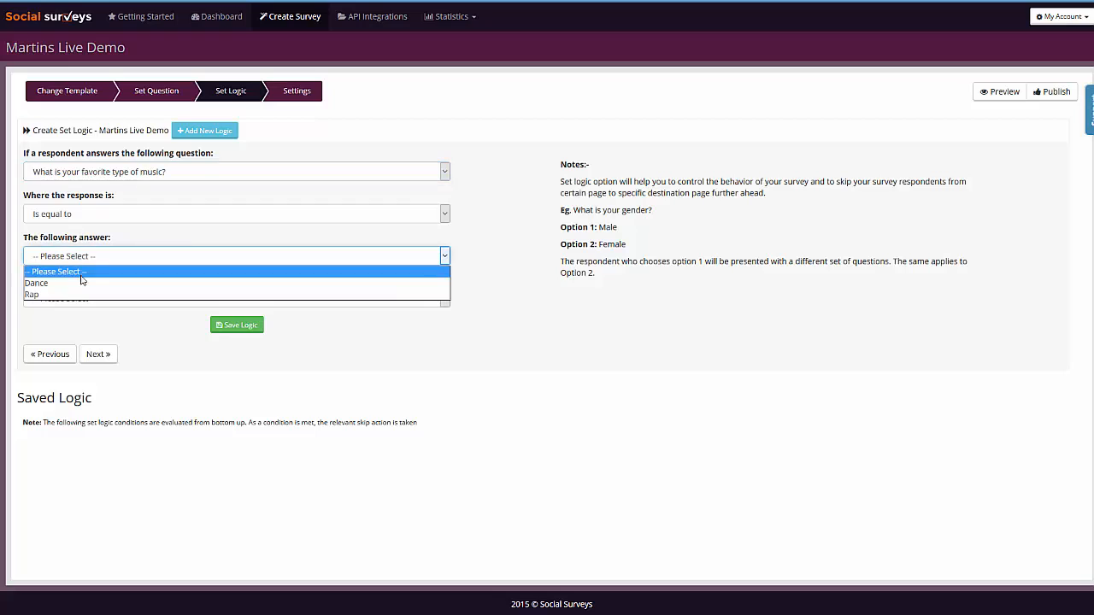
pyautogui.click(65, 283)
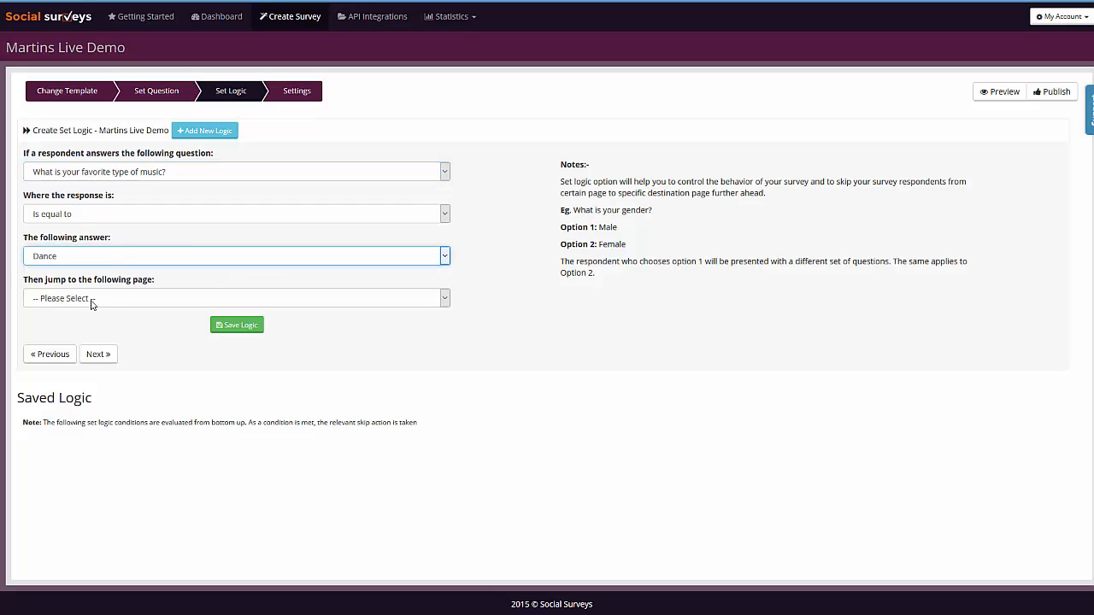
pyautogui.click(92, 305)
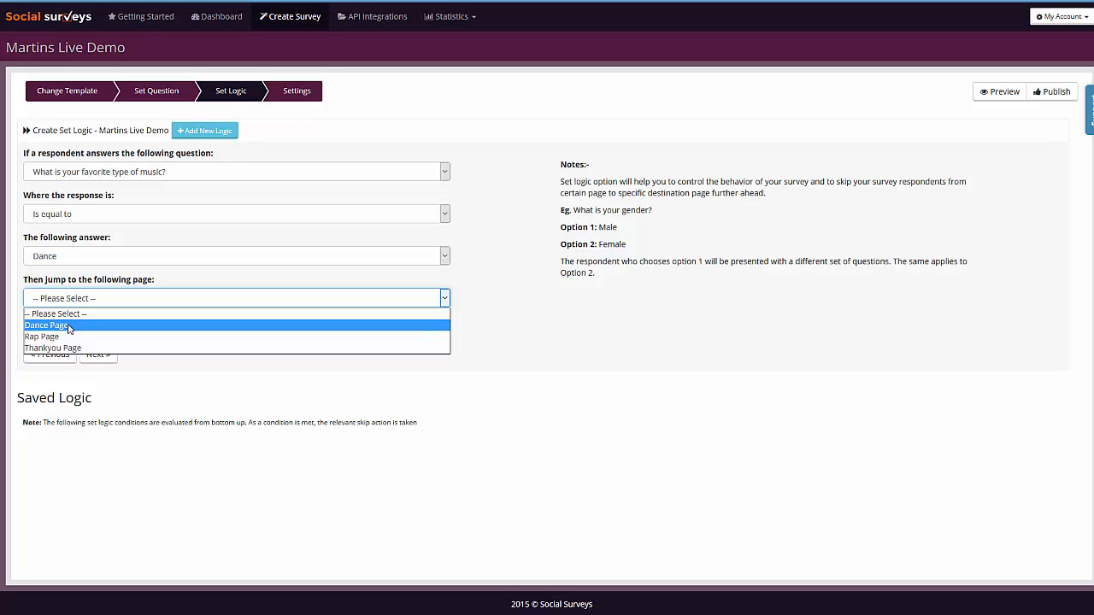
pyautogui.click(70, 328)
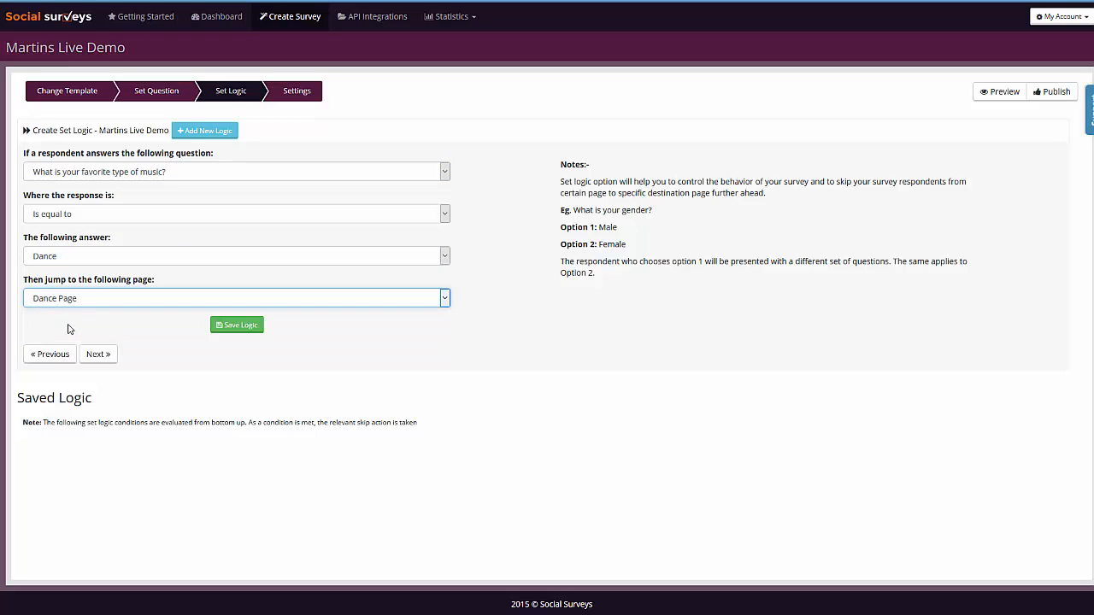
pyautogui.click(223, 327)
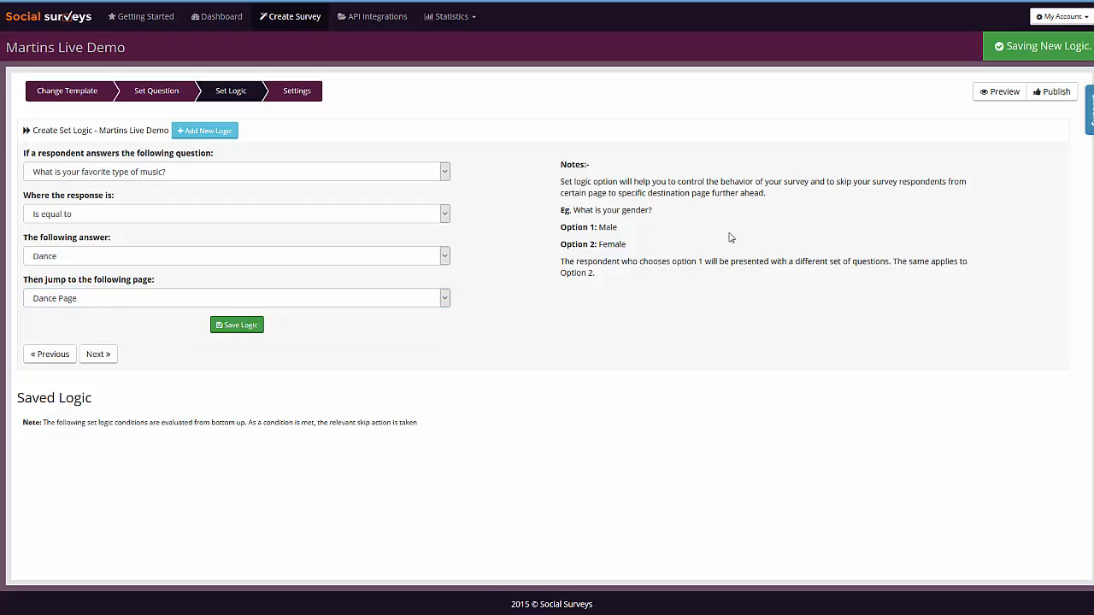
# Step: Add a skip-logic rule: if the favorite music answer equals Rap, jump to the Rap Page
pyautogui.click(165, 178)
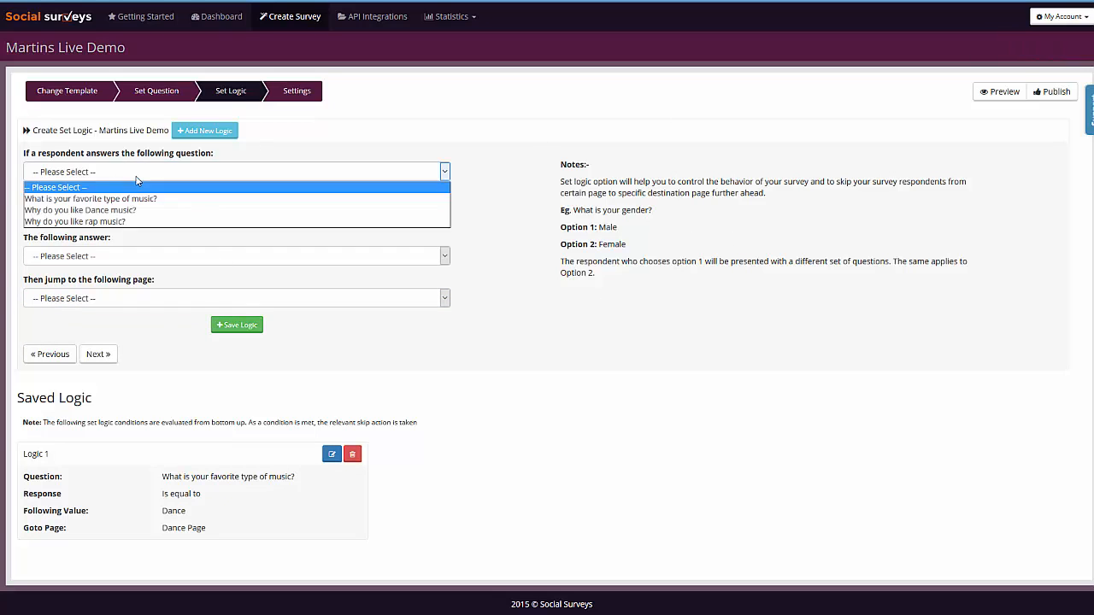
pyautogui.click(68, 196)
pyautogui.click(102, 259)
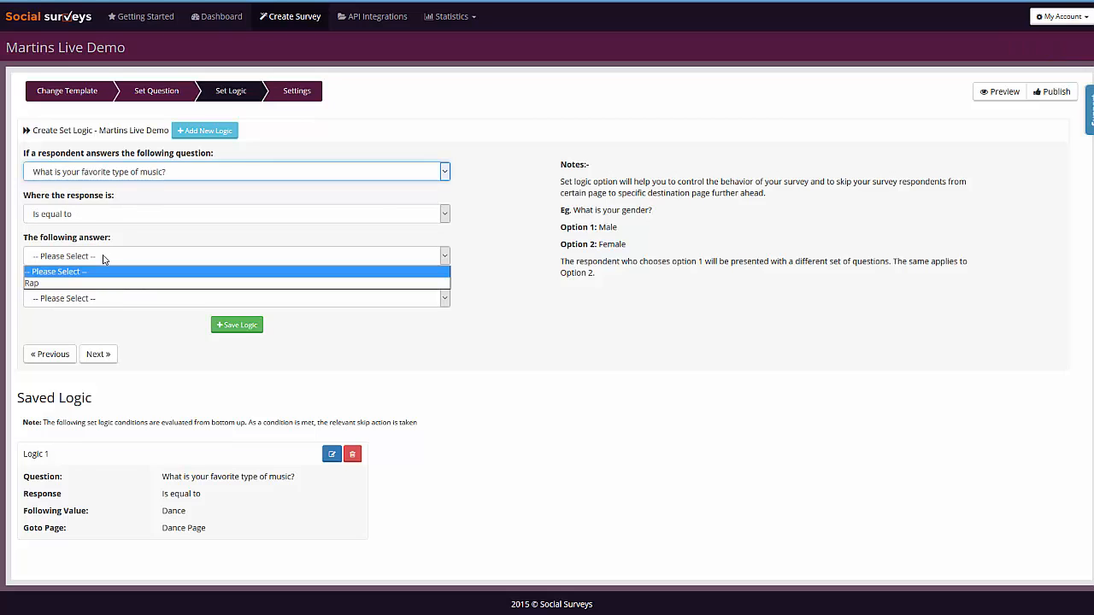
pyautogui.click(70, 284)
pyautogui.click(69, 298)
pyautogui.click(68, 339)
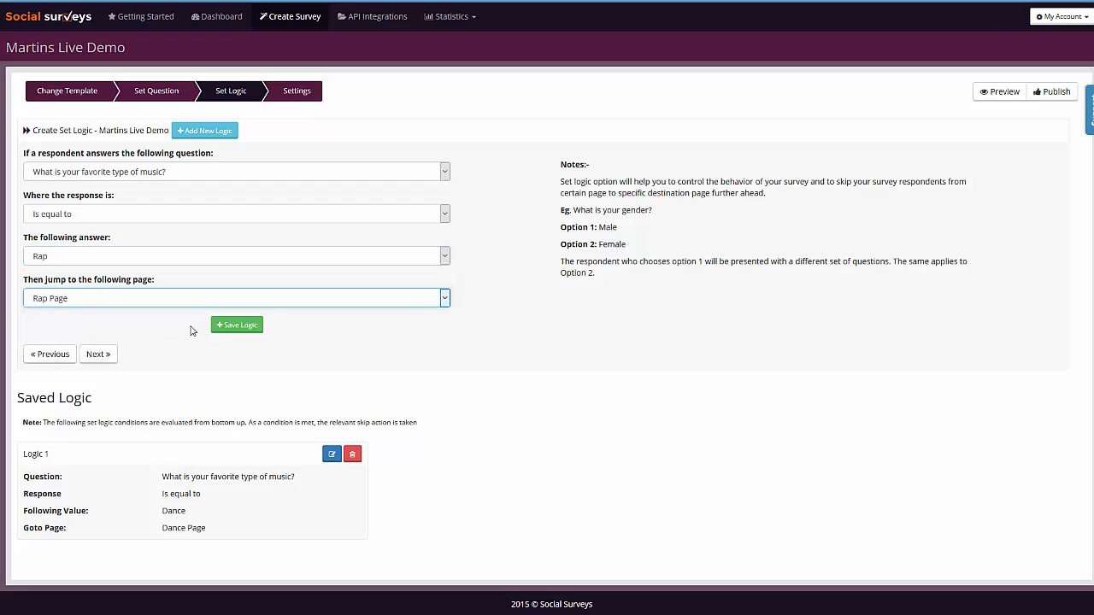
pyautogui.click(234, 325)
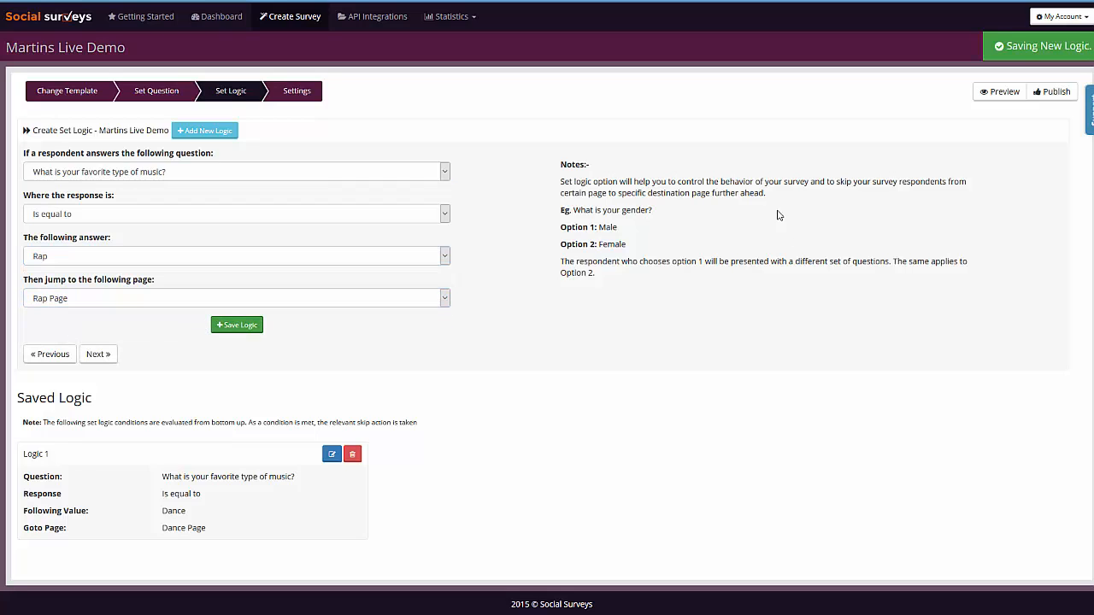
# Step: Add a rule sending any response to "Why do you like Dance music?" to the Thankyou Page
pyautogui.click(255, 173)
pyautogui.click(105, 205)
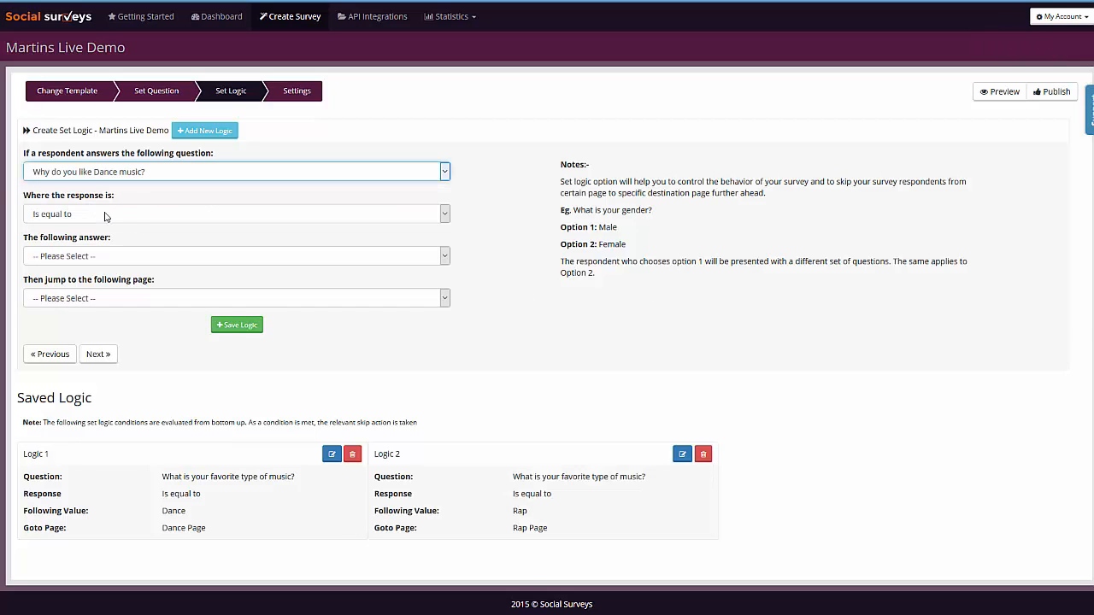
pyautogui.click(122, 255)
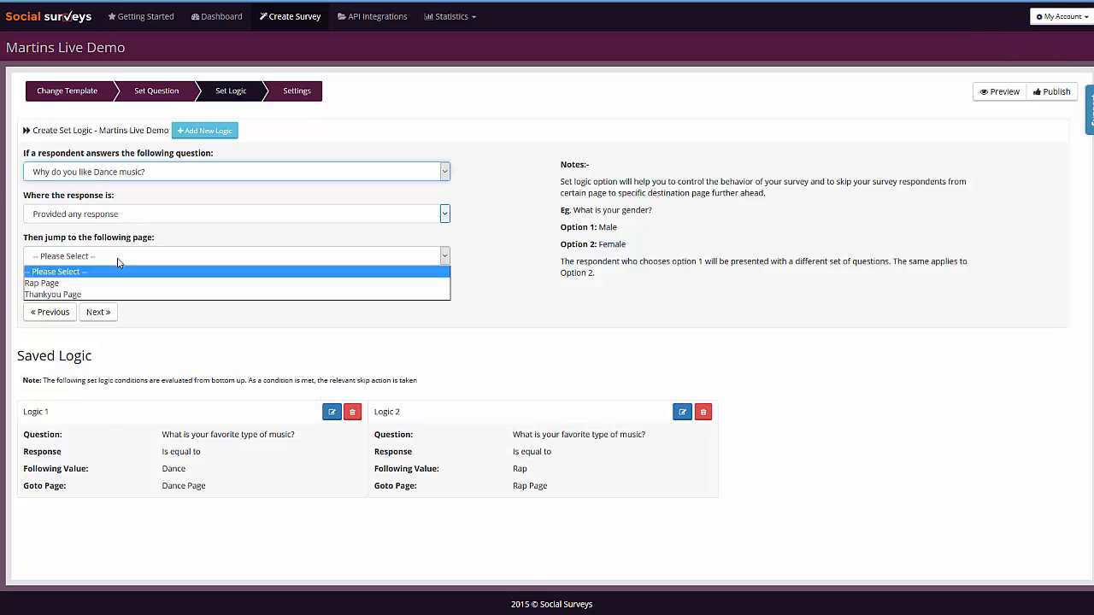
pyautogui.click(82, 297)
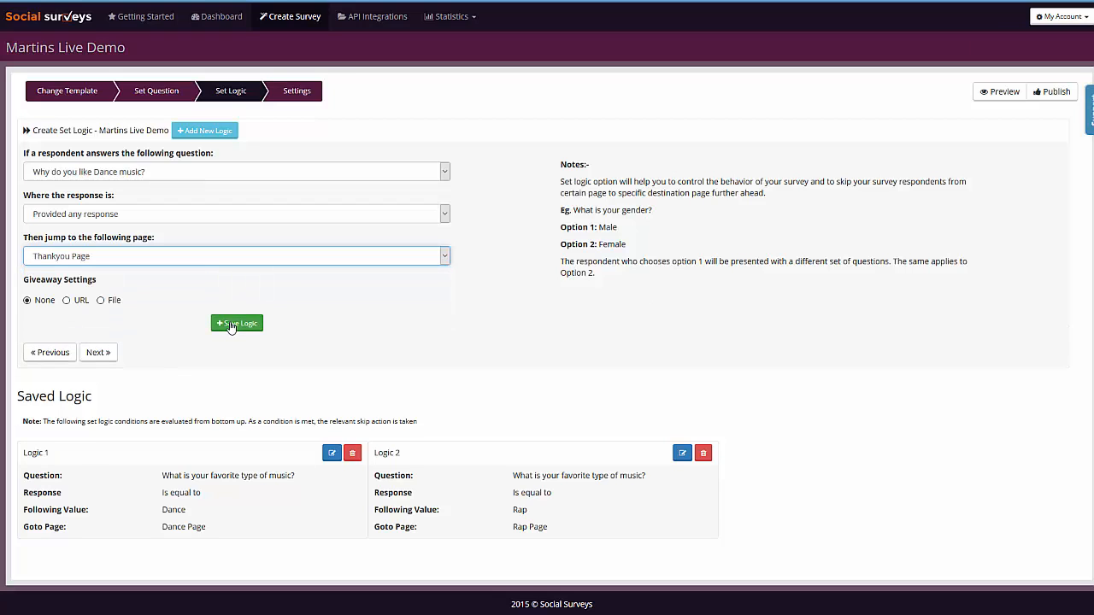
pyautogui.click(240, 326)
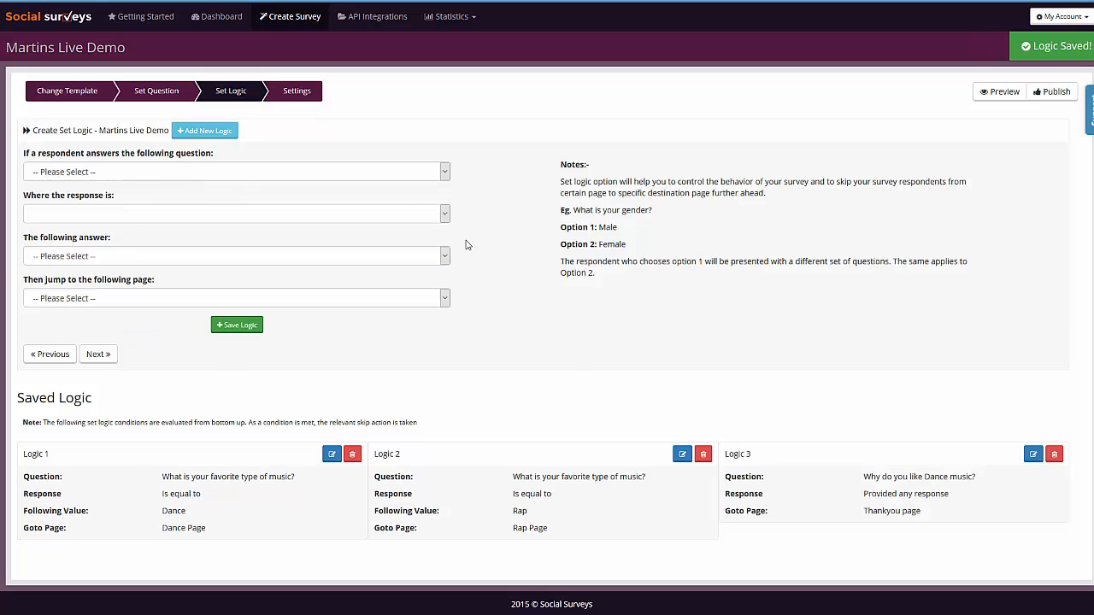
# Step: Add a rule sending any response to "Why do you like rap music?" to the Thankyou Page
pyautogui.click(107, 172)
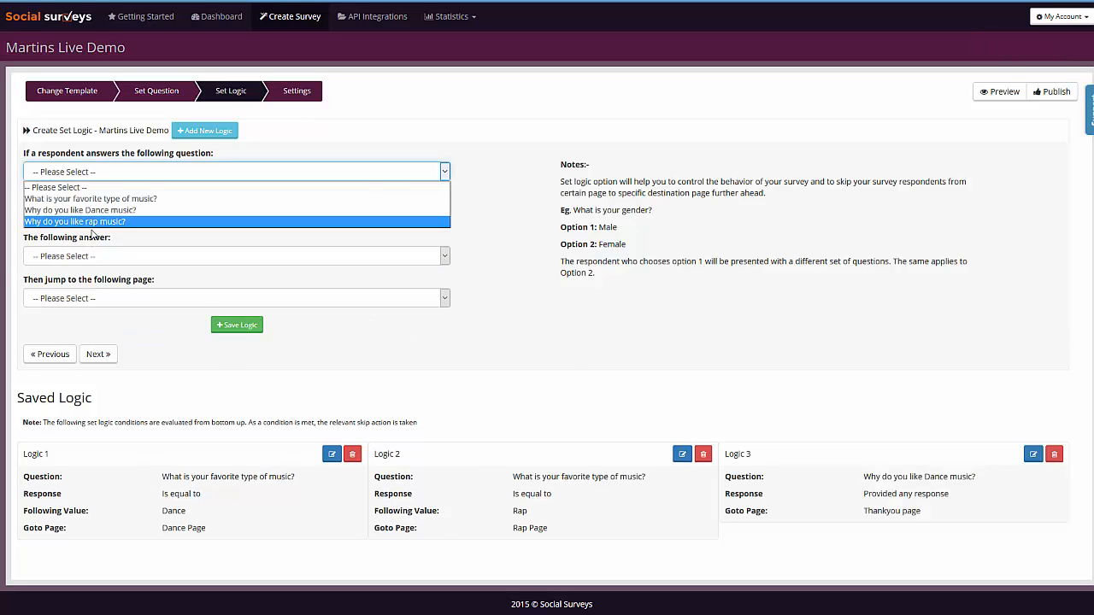
pyautogui.click(208, 214)
pyautogui.click(117, 256)
pyautogui.click(84, 283)
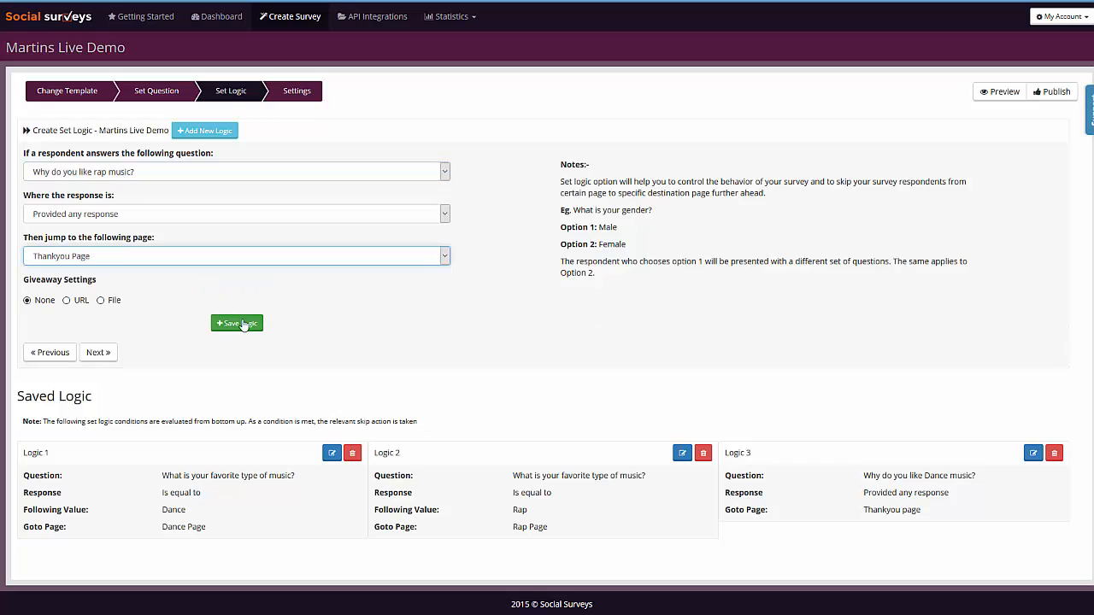
pyautogui.click(237, 323)
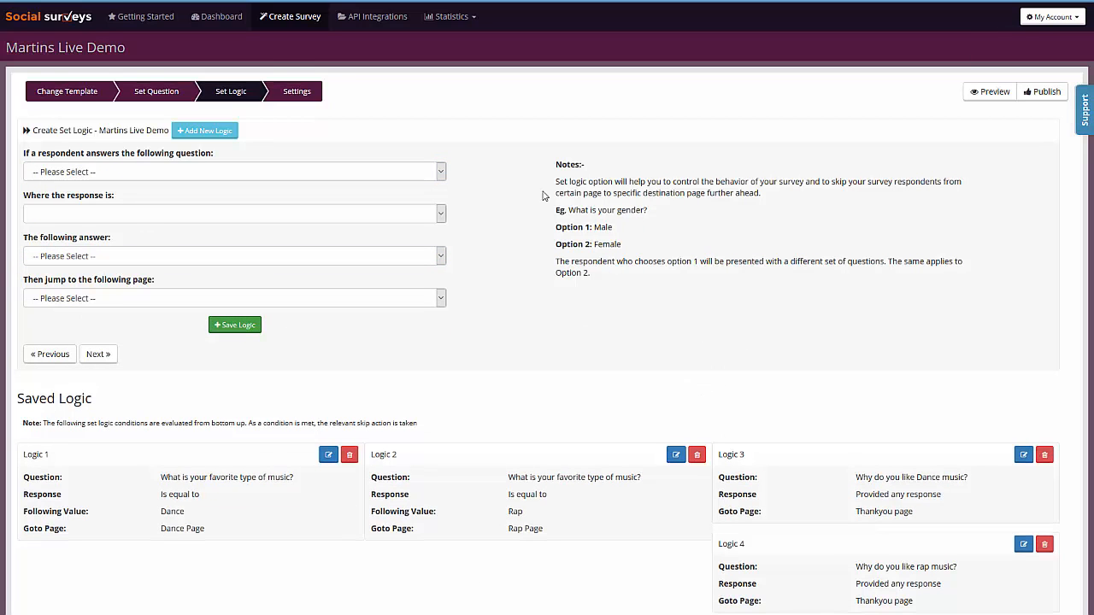
# Step: Browse the survey settings and view response-based autoresponders for "What is your favorite type of music?"
pyautogui.click(291, 91)
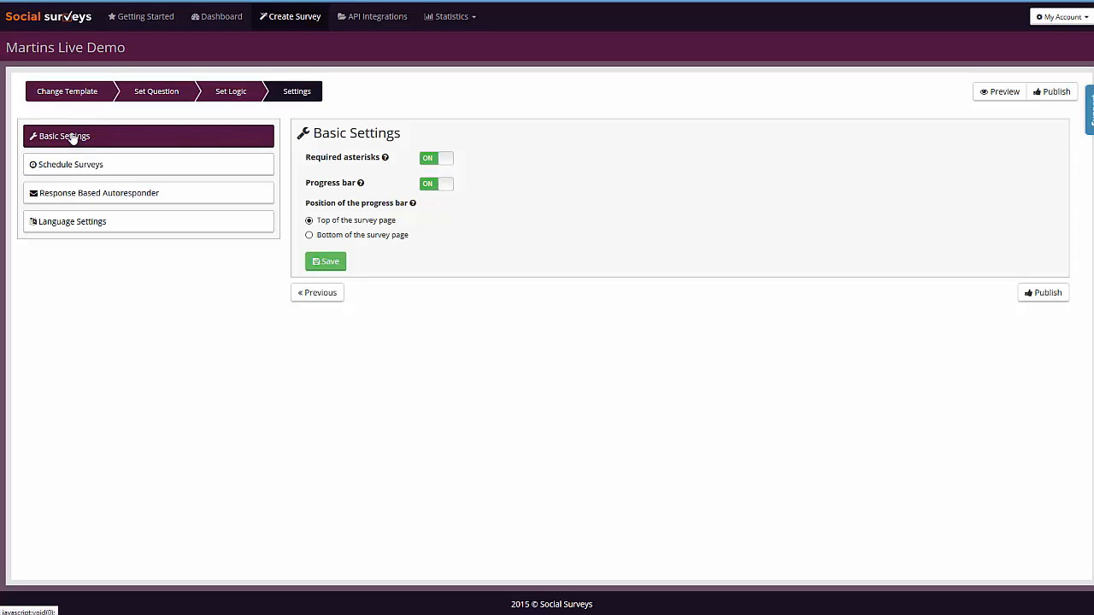
pyautogui.click(107, 175)
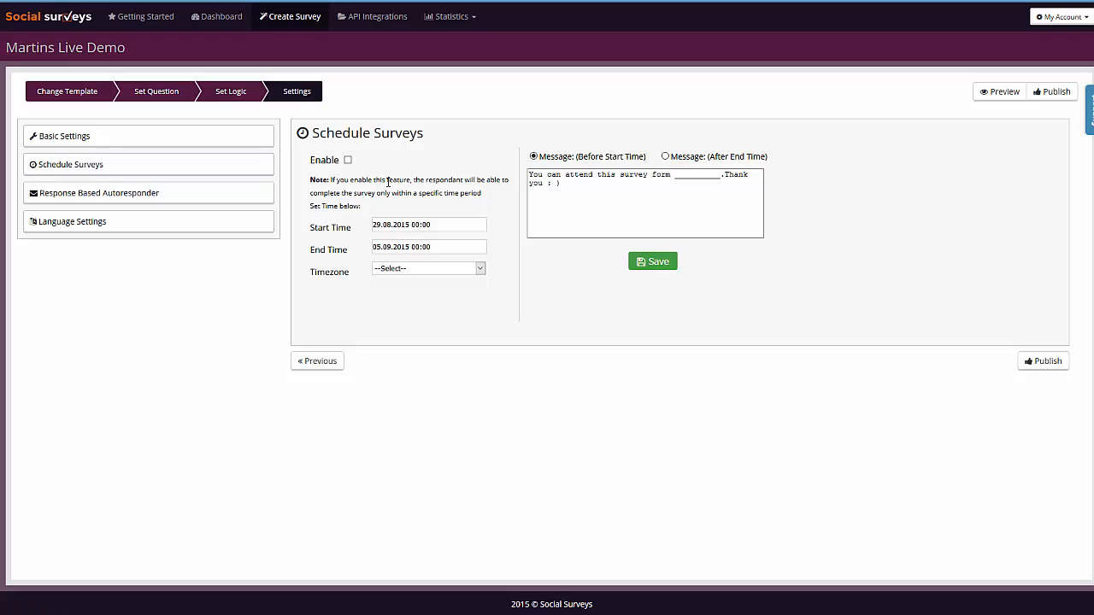
pyautogui.click(96, 198)
pyautogui.click(379, 172)
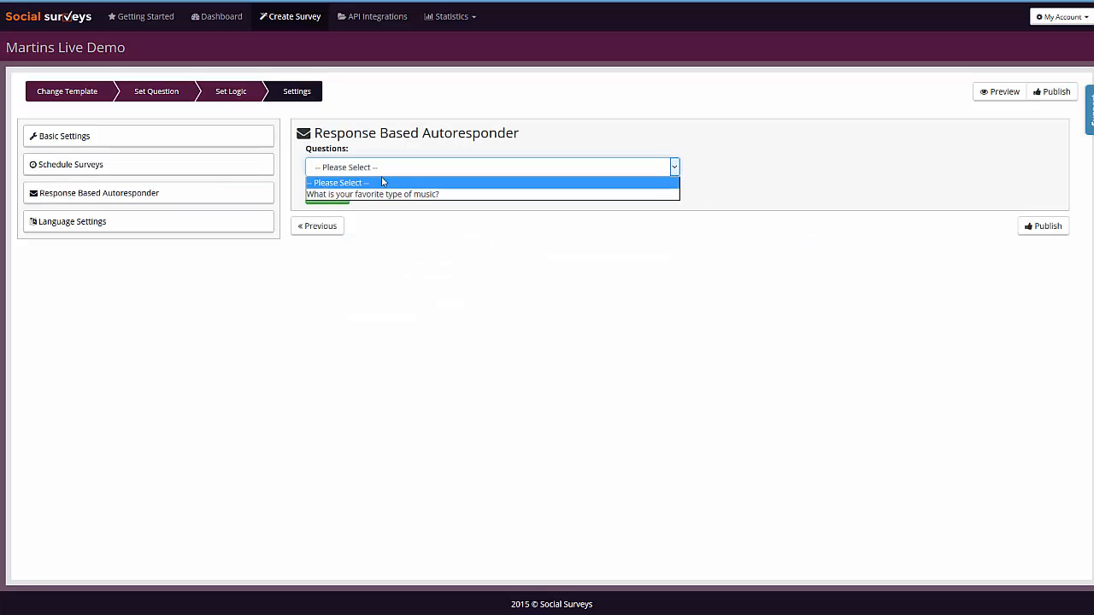
pyautogui.click(396, 196)
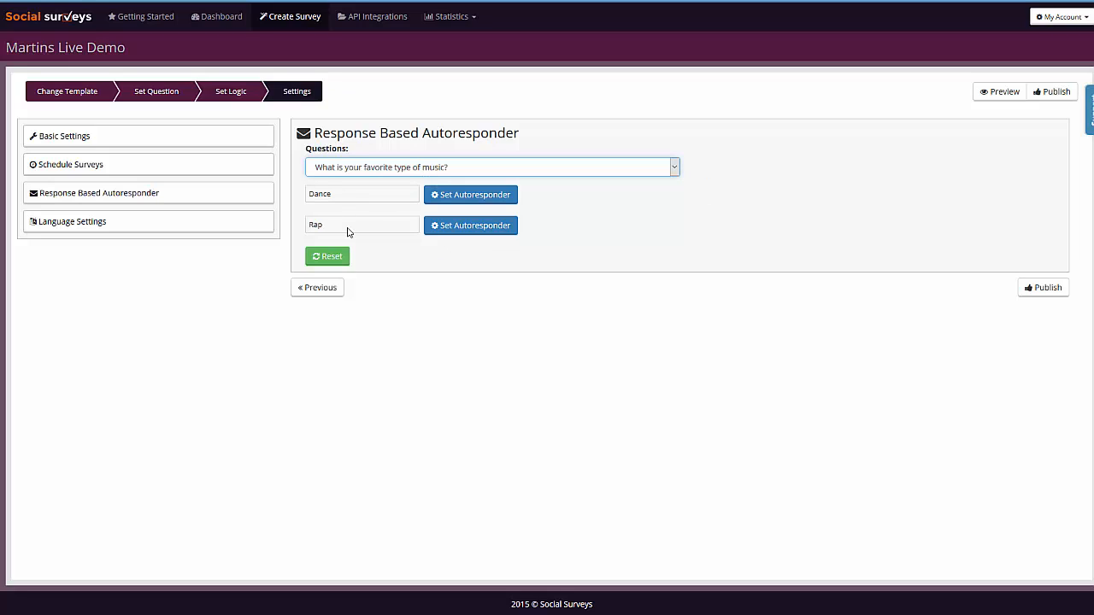
pyautogui.click(453, 199)
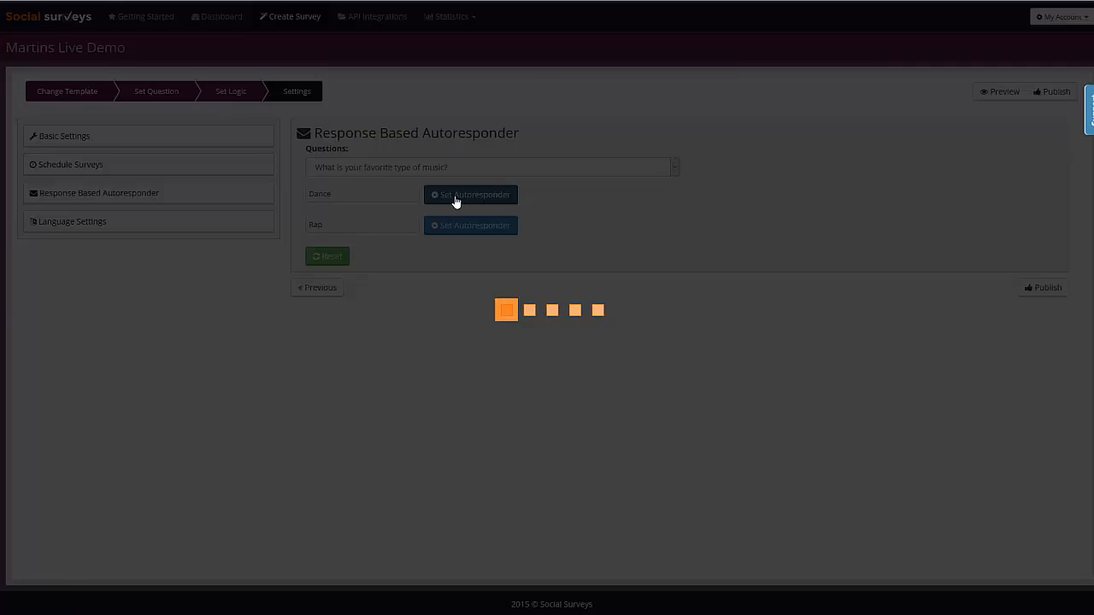
pyautogui.click(542, 54)
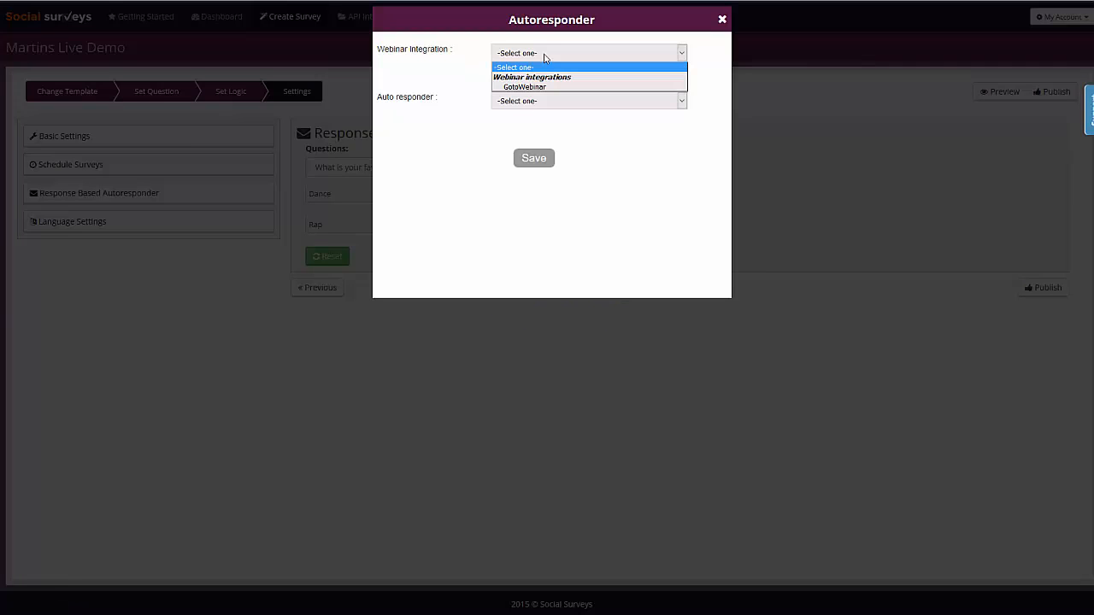
pyautogui.click(445, 71)
pyautogui.click(525, 103)
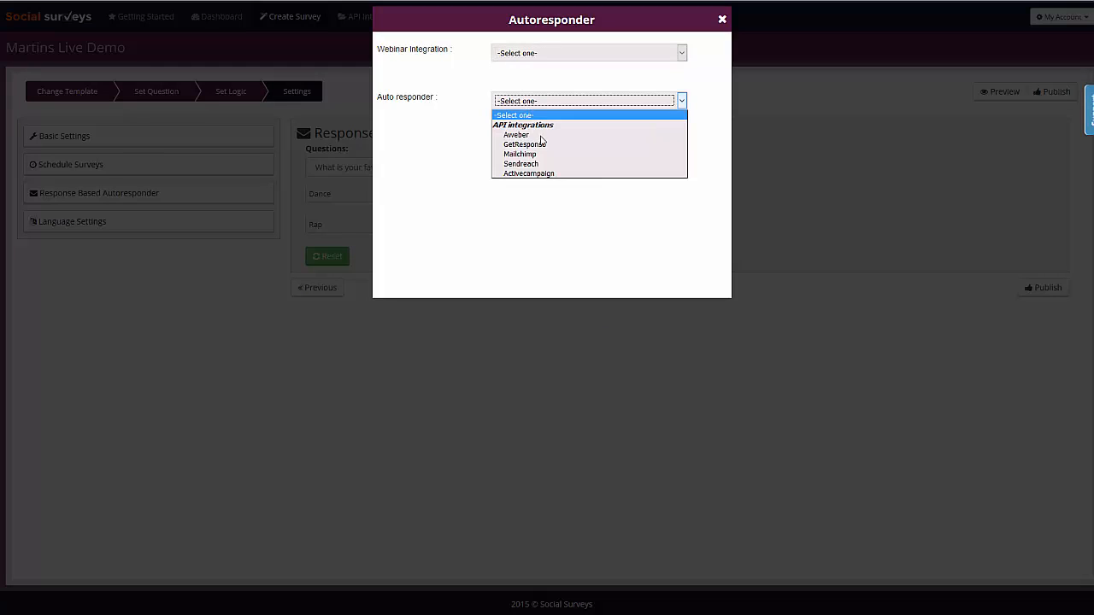
pyautogui.click(458, 96)
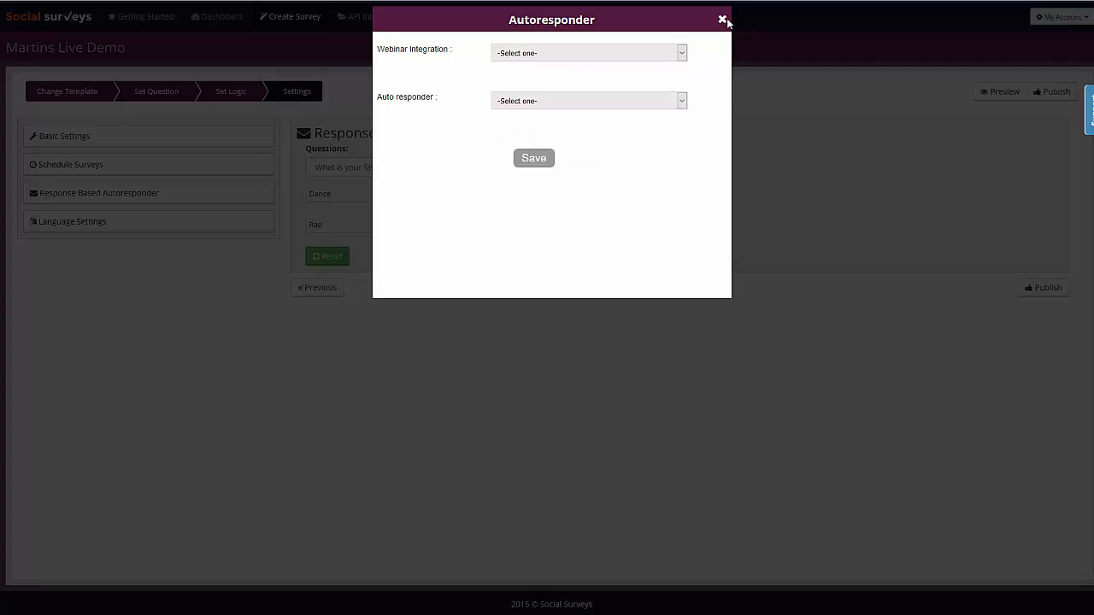
pyautogui.click(723, 19)
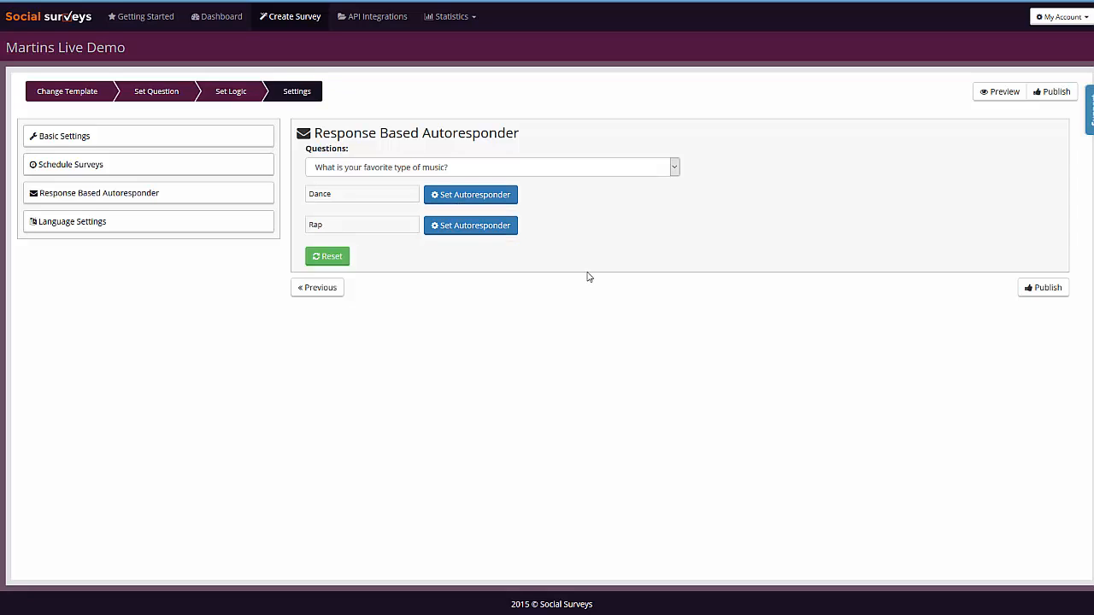
# Step: Review the language settings and publish the survey
pyautogui.click(85, 229)
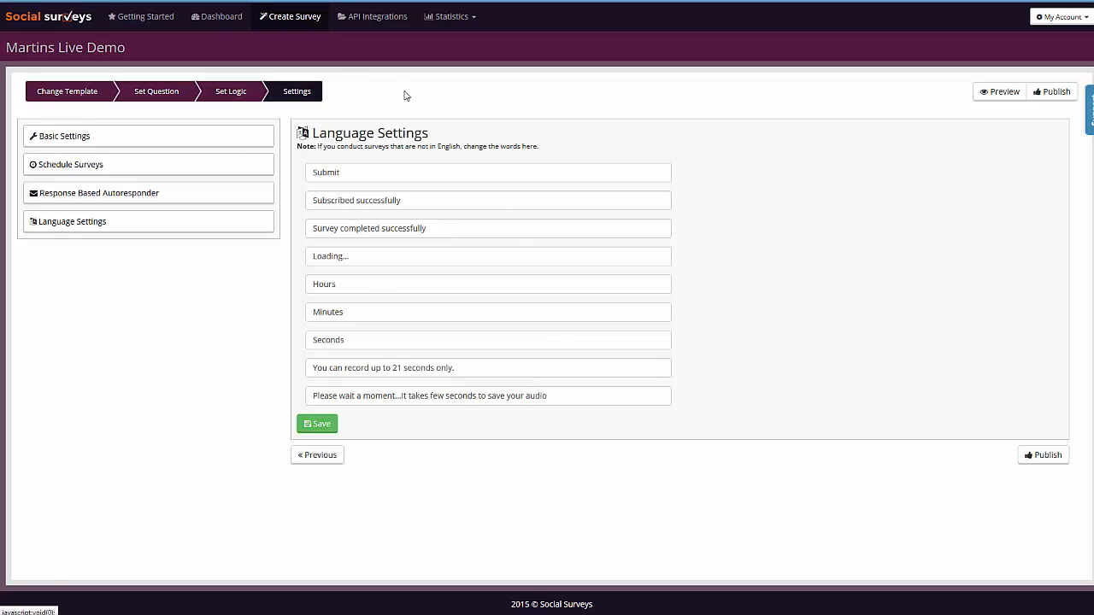
pyautogui.click(1054, 459)
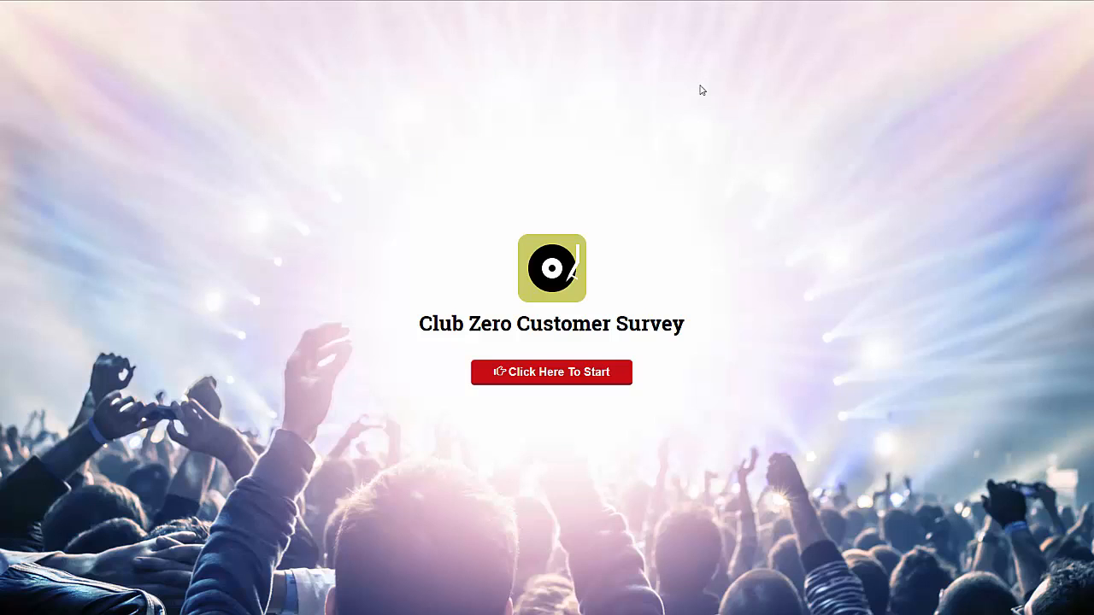
# Step: Preview the live survey in responsive mode at 768×1024 and 360×640 screen sizes
pyautogui.hotkey('ctrl', 'shift', 'm')
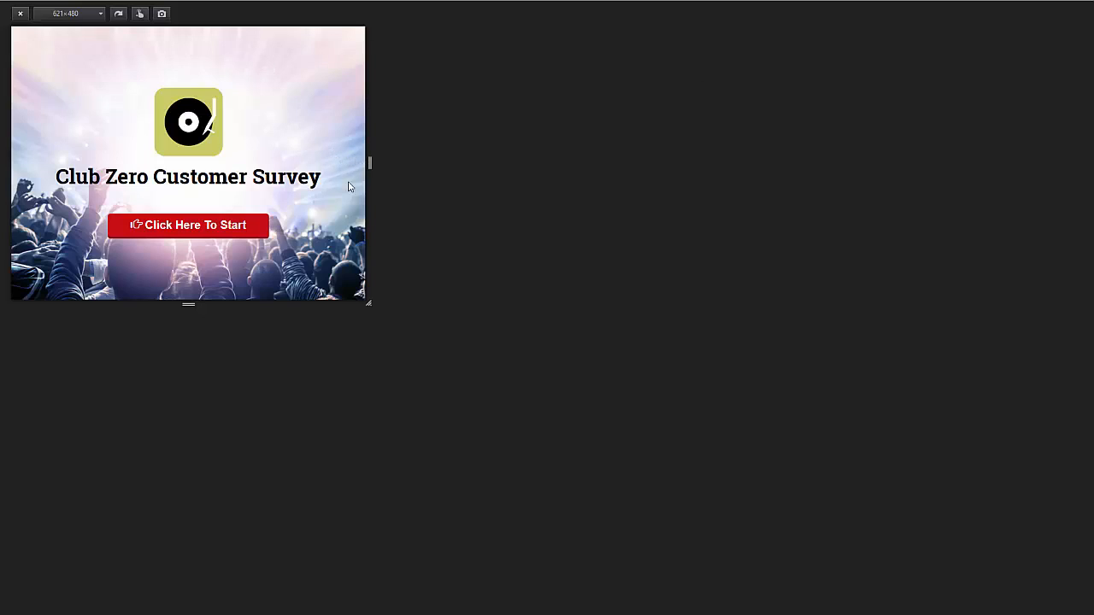
pyautogui.click(97, 19)
pyautogui.click(75, 68)
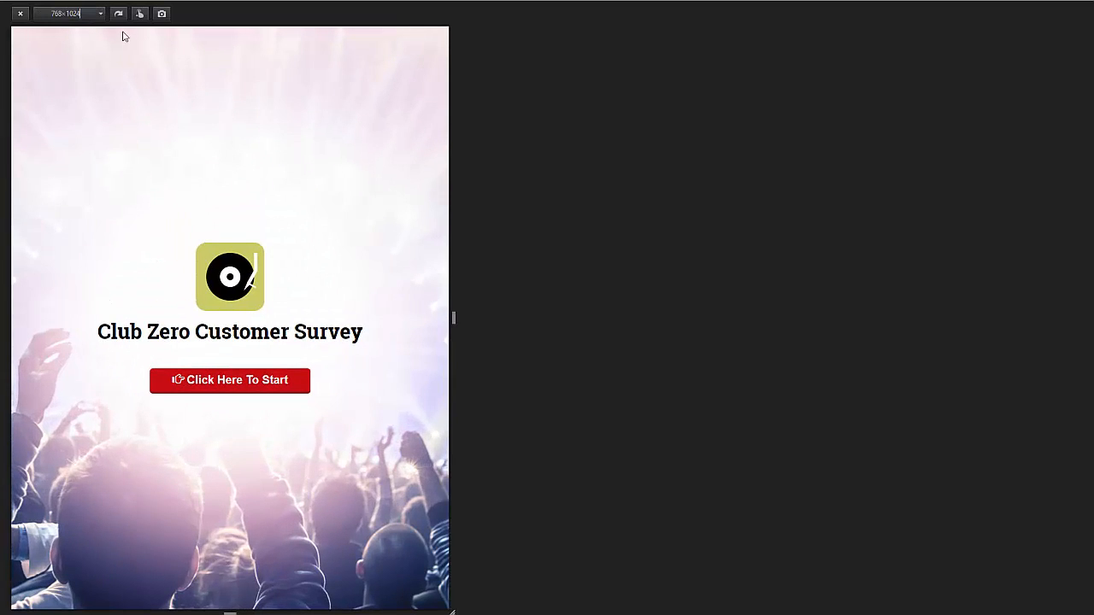
pyautogui.click(99, 17)
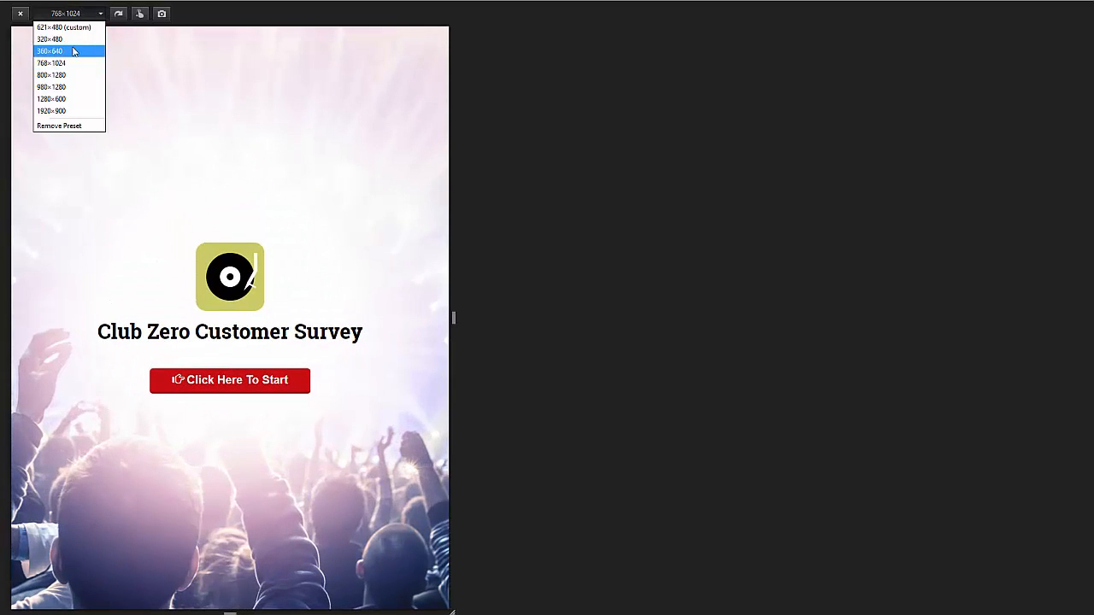
pyautogui.click(75, 49)
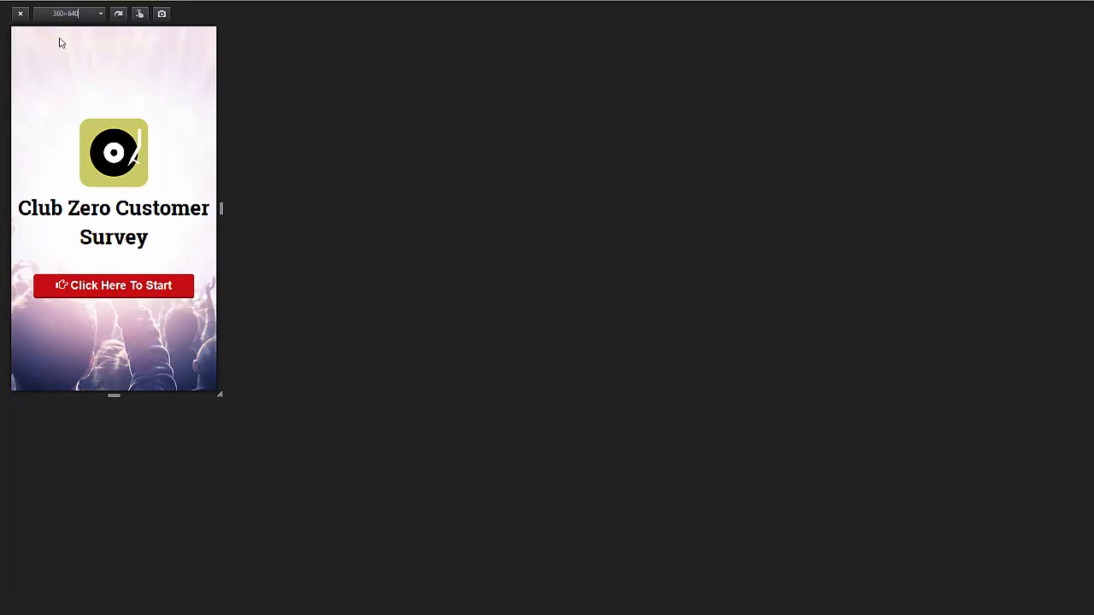
pyautogui.click(24, 13)
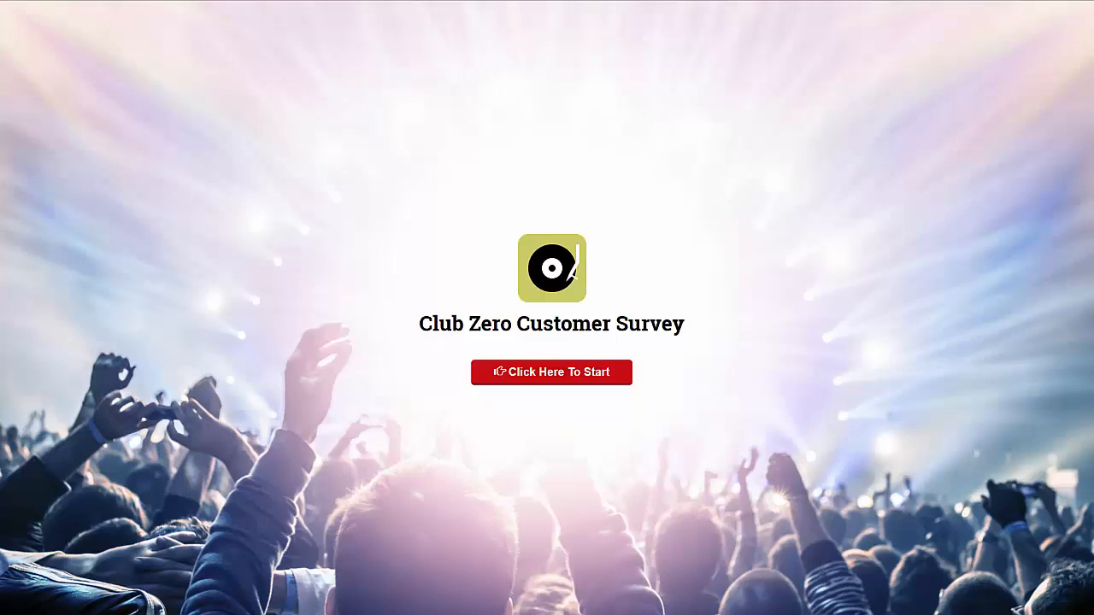
# Step: Start the live Club Zero survey and choose Rap as the favorite type of music
pyautogui.click(510, 374)
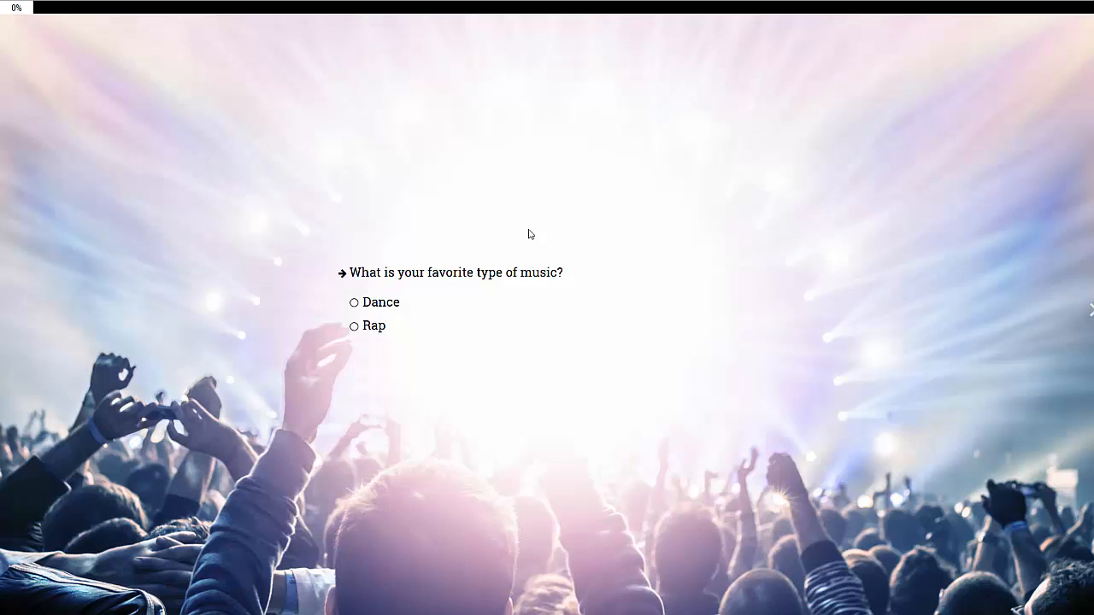
pyautogui.click(354, 326)
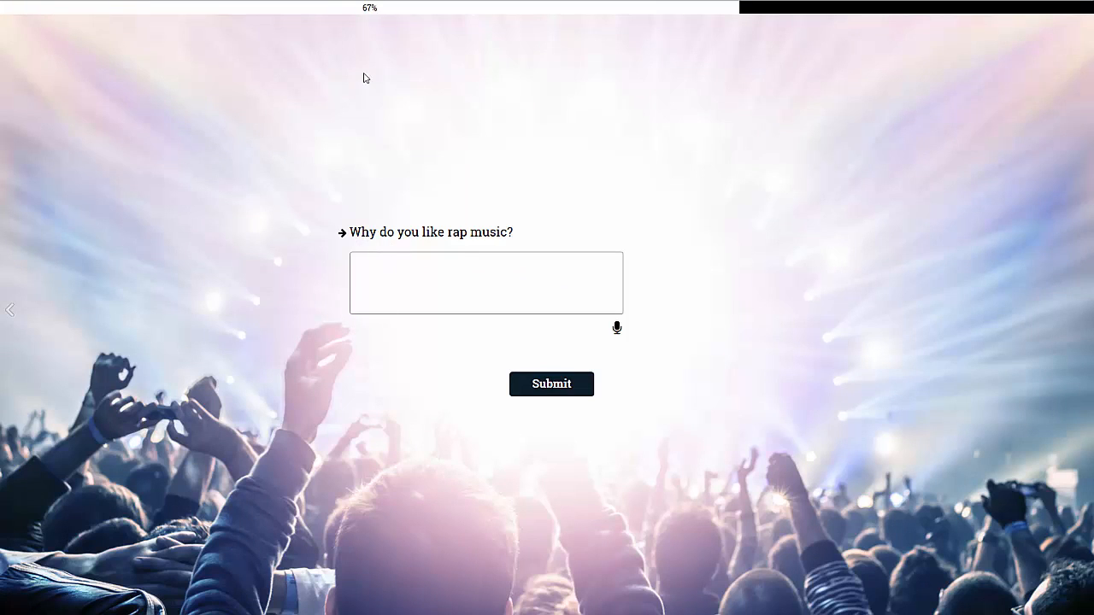
pyautogui.moveTo(374, 14); pyautogui.dragTo(379, 11)
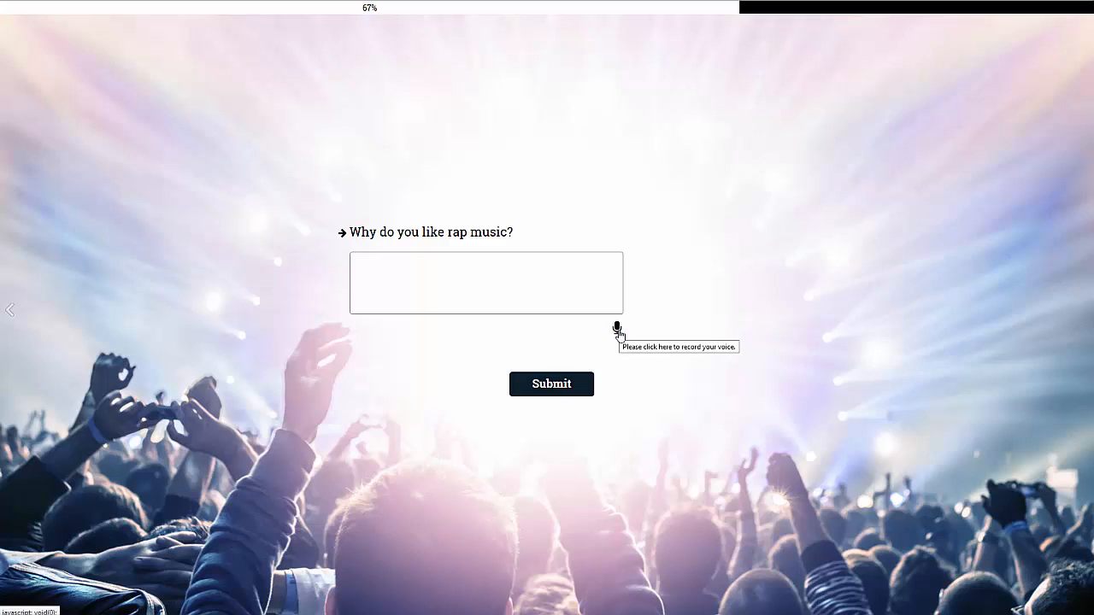
# Step: Record a short voice answer to "Why do you like rap music?" using the headset microphone and submit it
pyautogui.click(618, 330)
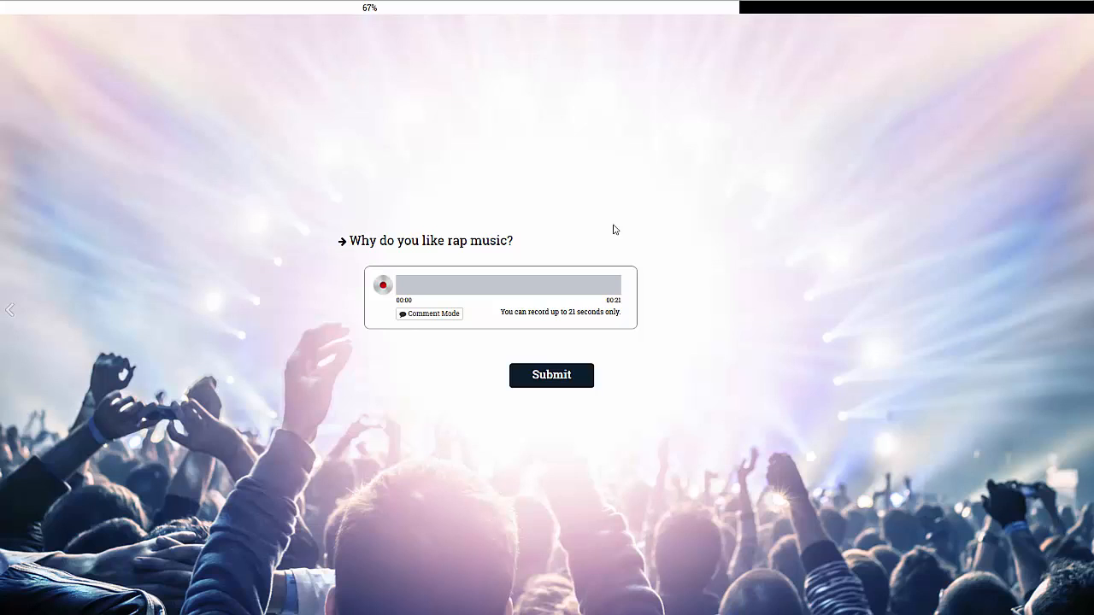
pyautogui.click(383, 289)
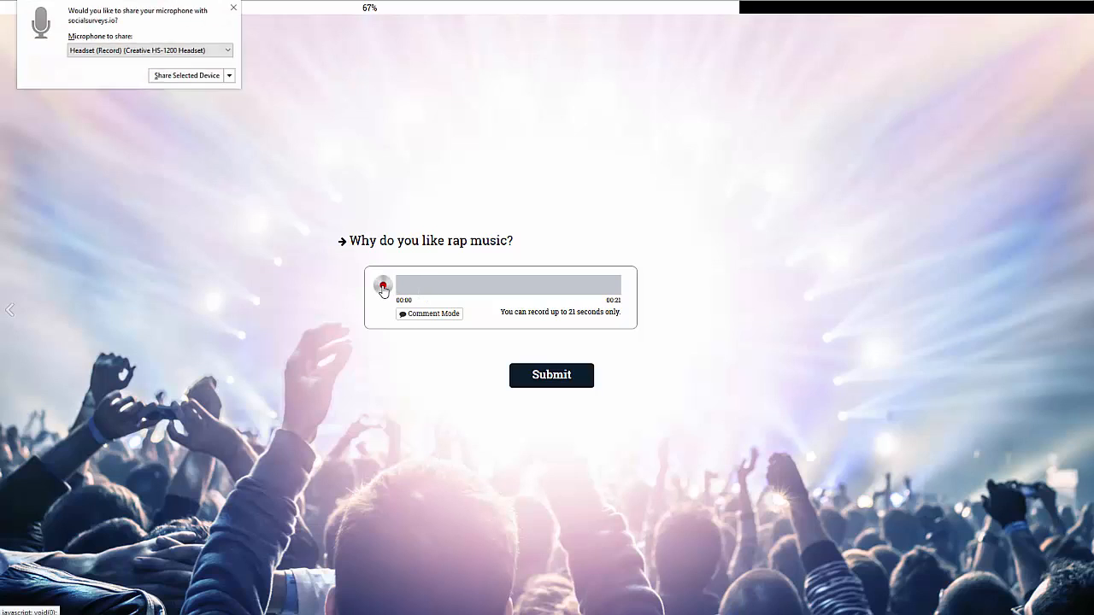
pyautogui.click(176, 80)
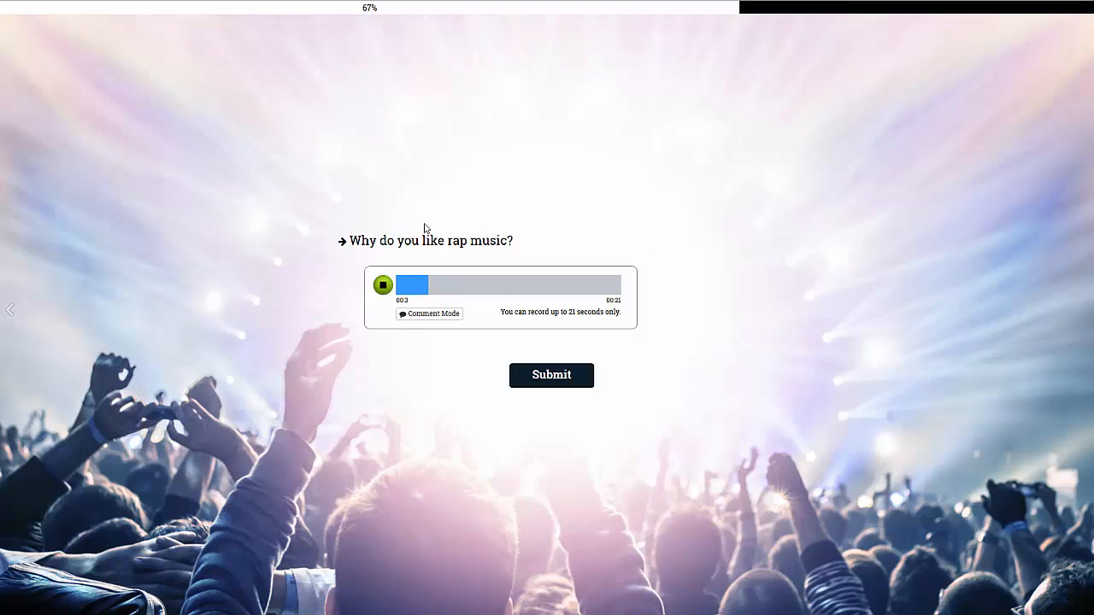
pyautogui.click(383, 285)
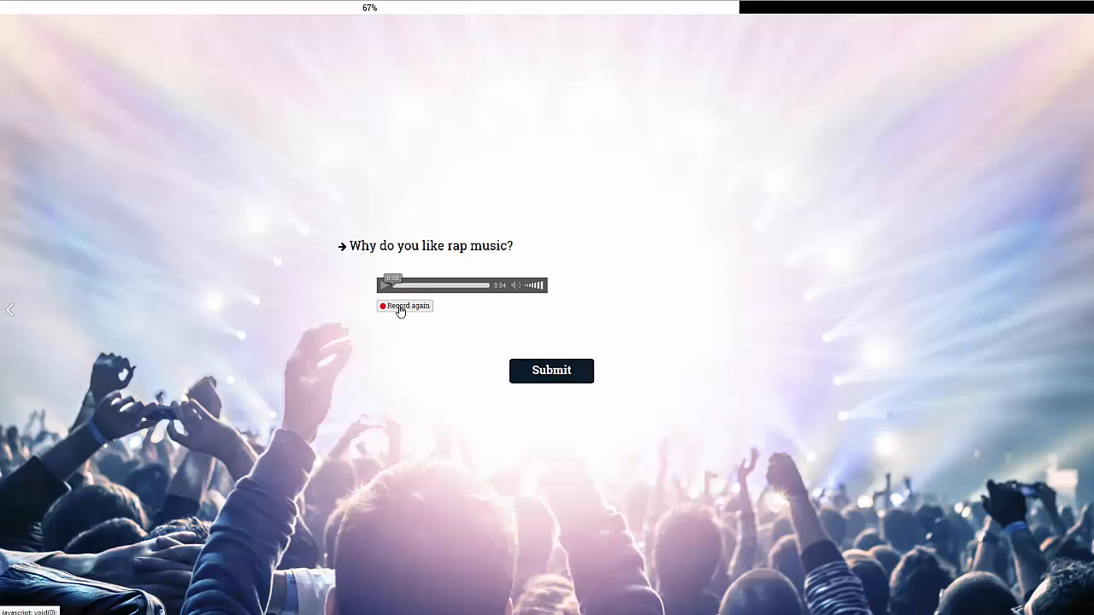
pyautogui.click(570, 376)
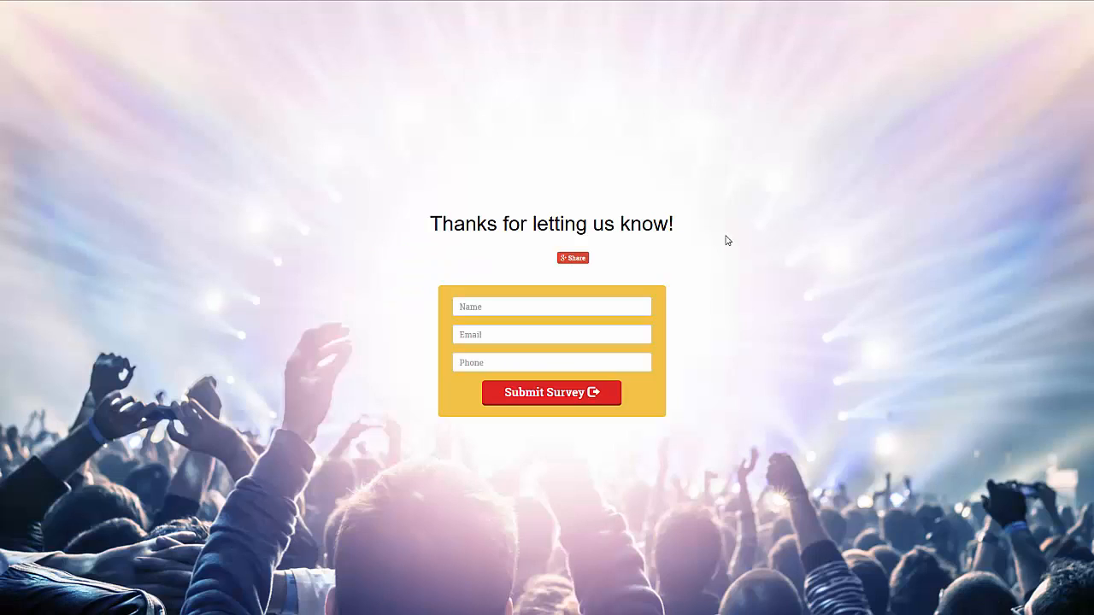
# Step: Fill in sample name, email and phone values on the thank-you page and submit the survey
pyautogui.click(551, 309)
pyautogui.write('asdasd')
pyautogui.click(554, 332)
pyautogui.write('as@sdsd.com')
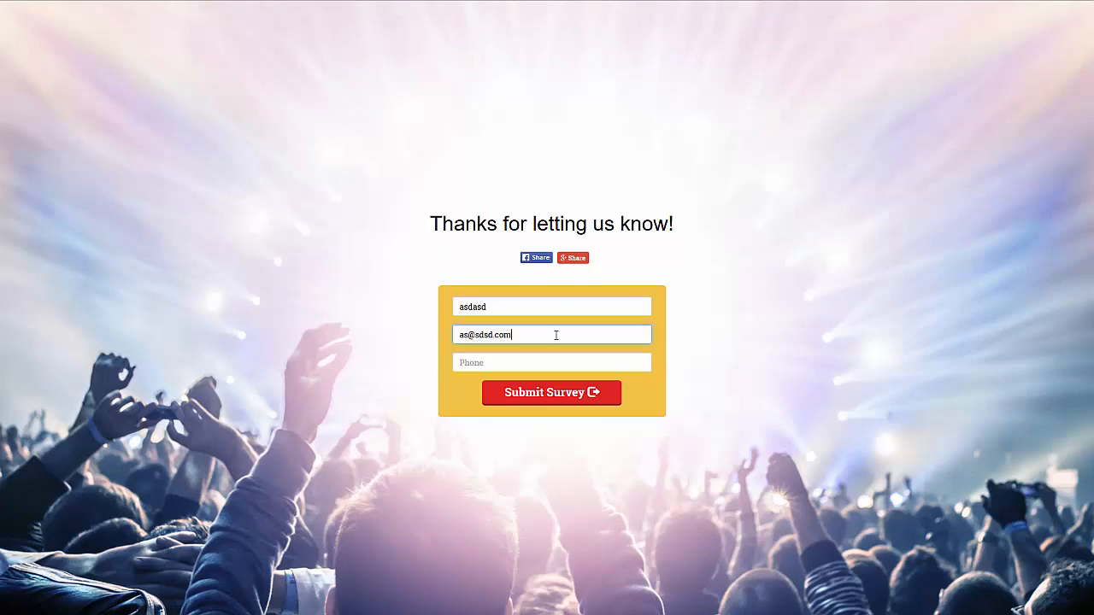
pyautogui.press('Tab')
pyautogui.write('3434')
pyautogui.click(591, 394)
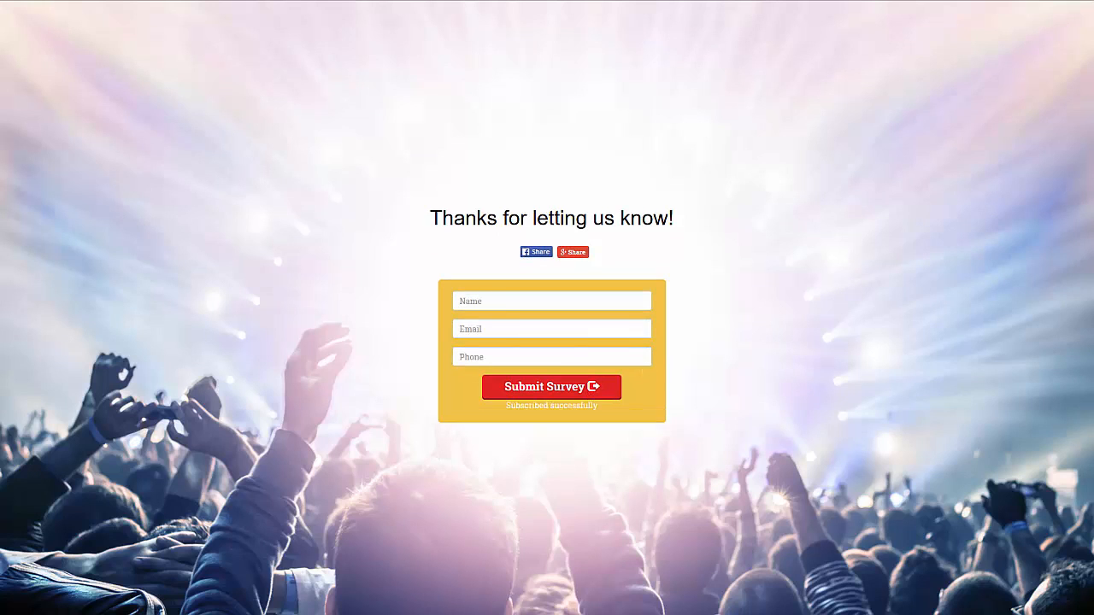
# Step: Open the statistics for the Martins Live Demo survey and review the answer breakdown per page
pyautogui.click(229, 1)
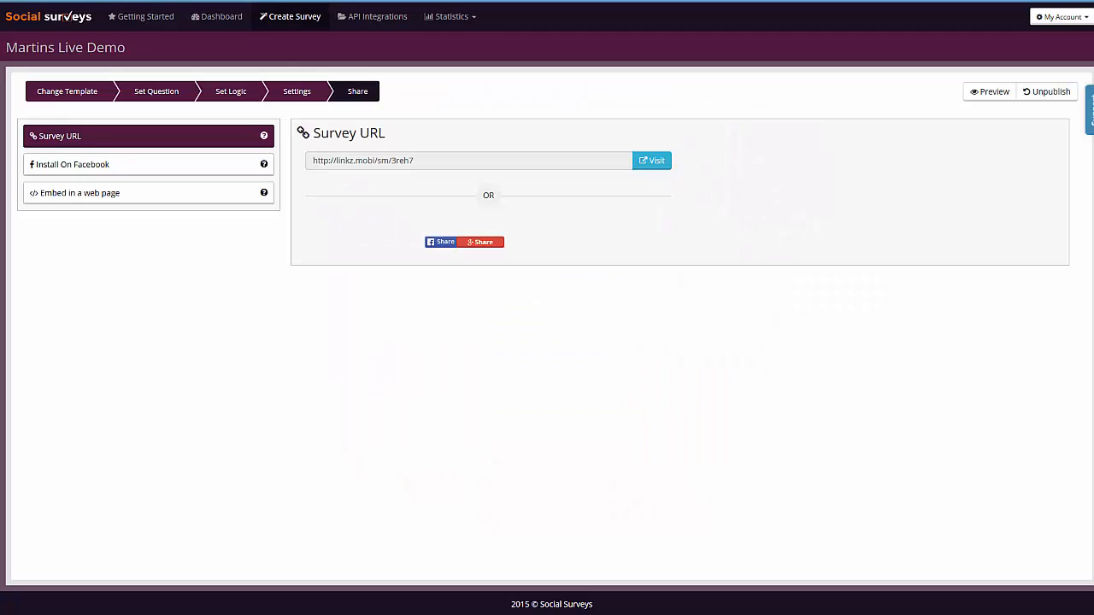
pyautogui.click(216, 17)
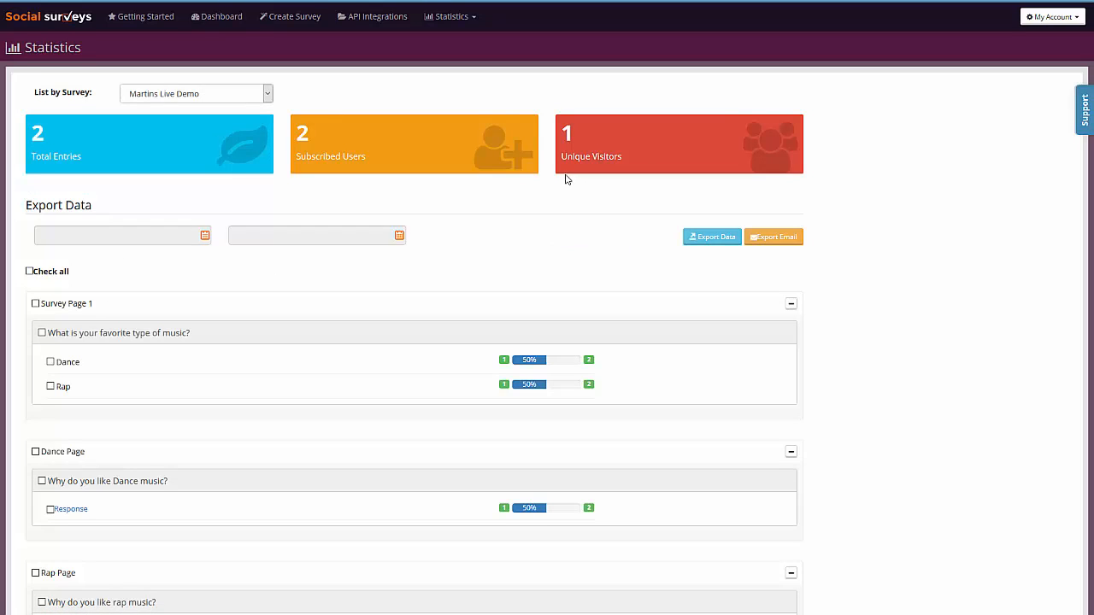
pyautogui.scroll(-1, 566, 178)
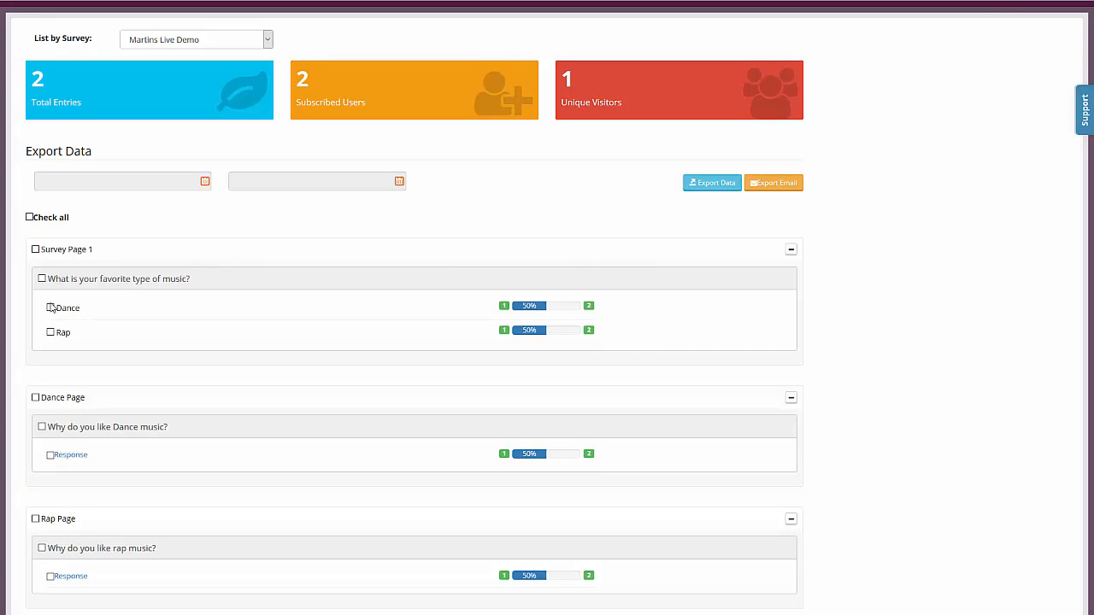
pyautogui.scroll(-1, 330, 302)
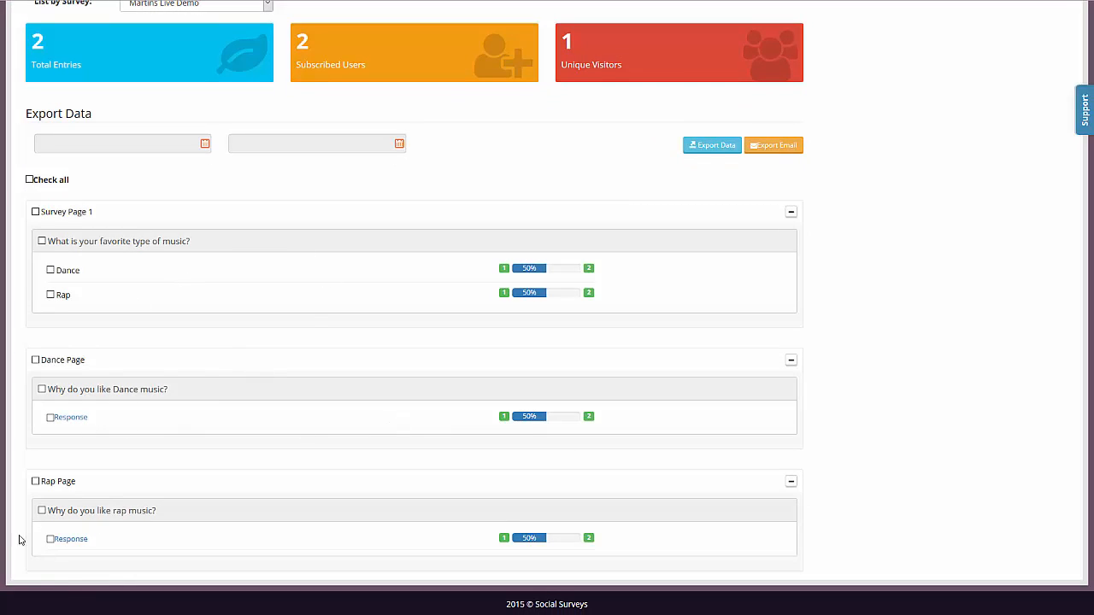
# Step: Open the responses to "Why do you like rap music?" and play back the recorded voice answer
pyautogui.click(73, 539)
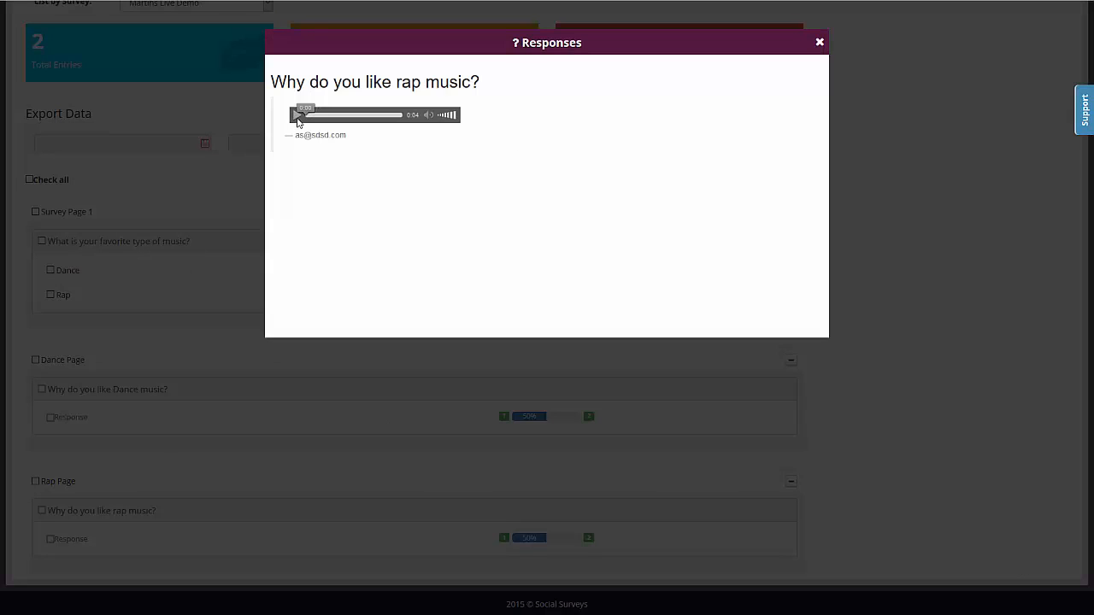
pyautogui.click(296, 118)
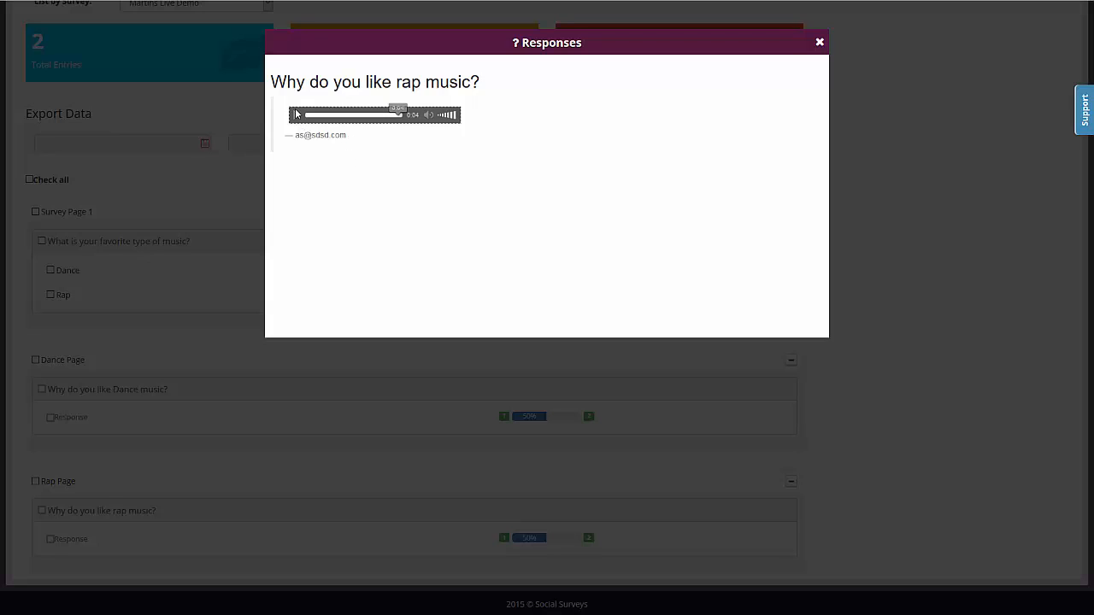
pyautogui.moveTo(347, 138); pyautogui.dragTo(299, 137)
pyautogui.click(309, 137)
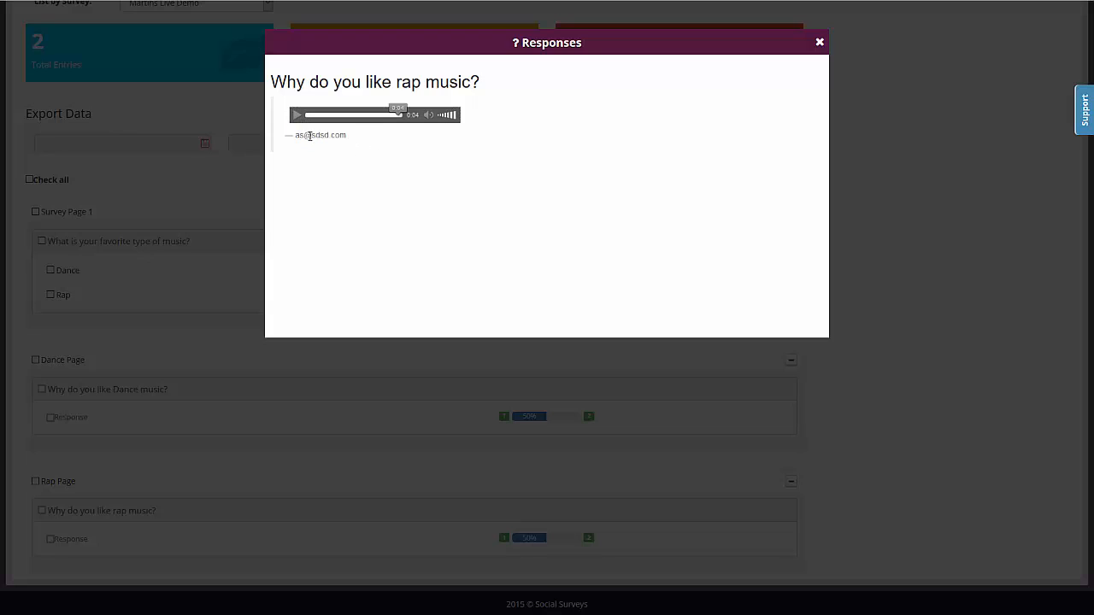
pyautogui.click(820, 43)
# Step: Open the Gym Demo survey from the dashboard and preview it
pyautogui.scroll(1, 855, 261)
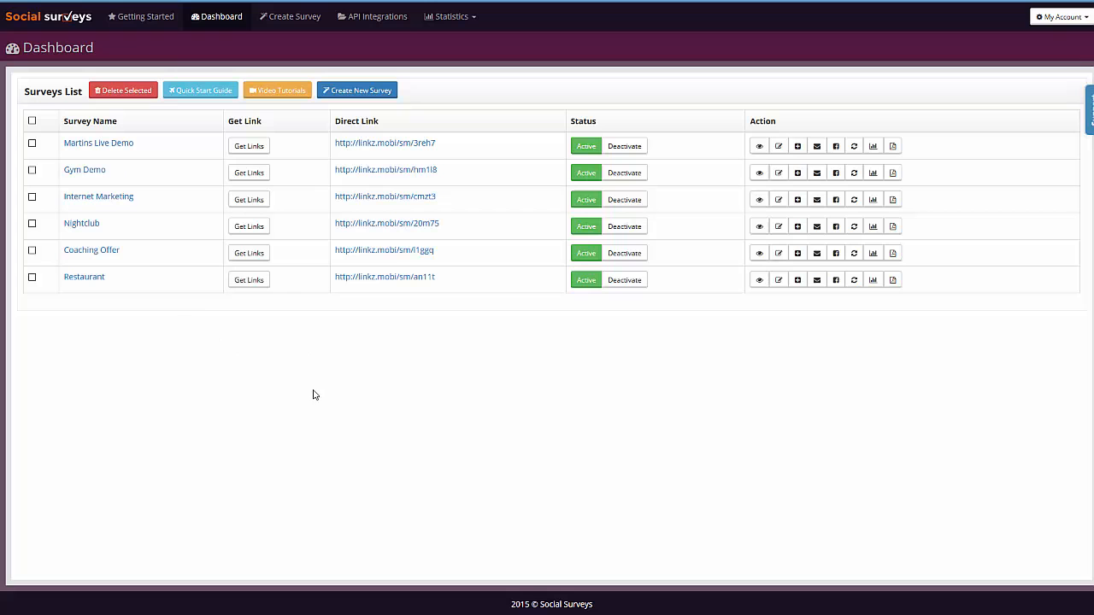
pyautogui.click(96, 171)
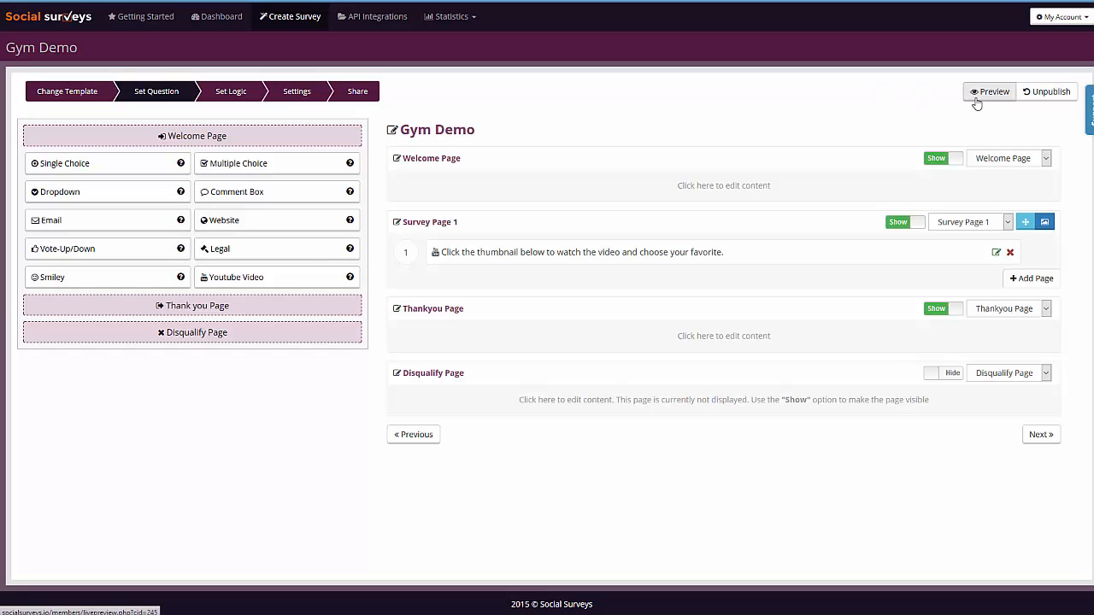
pyautogui.click(976, 96)
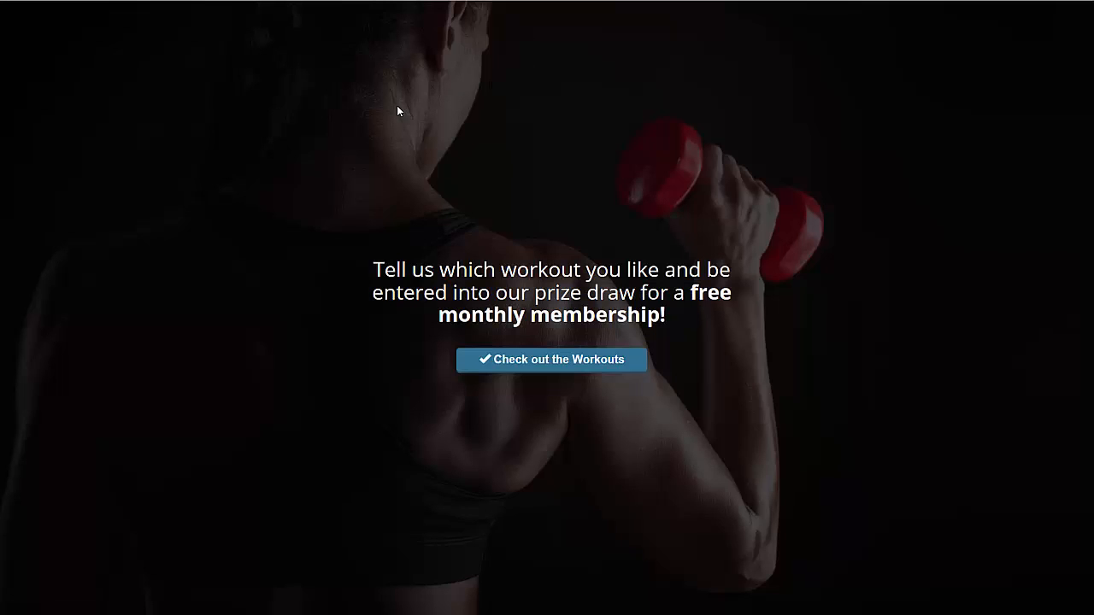
# Step: Start the Gym Demo preview and play, then close, the CrossFit Workout video
pyautogui.click(568, 366)
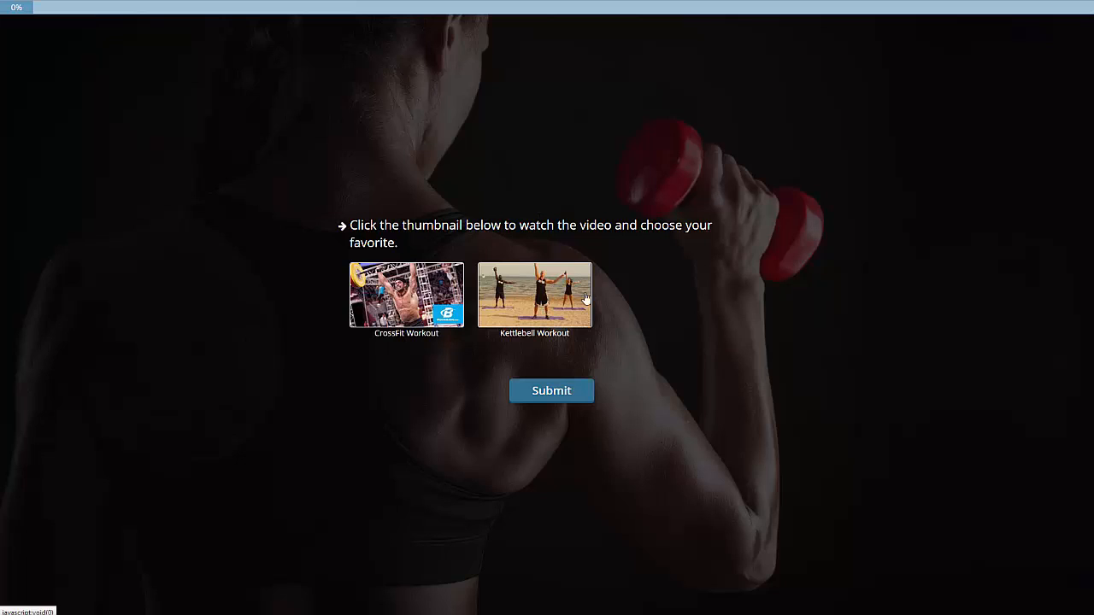
pyautogui.click(411, 293)
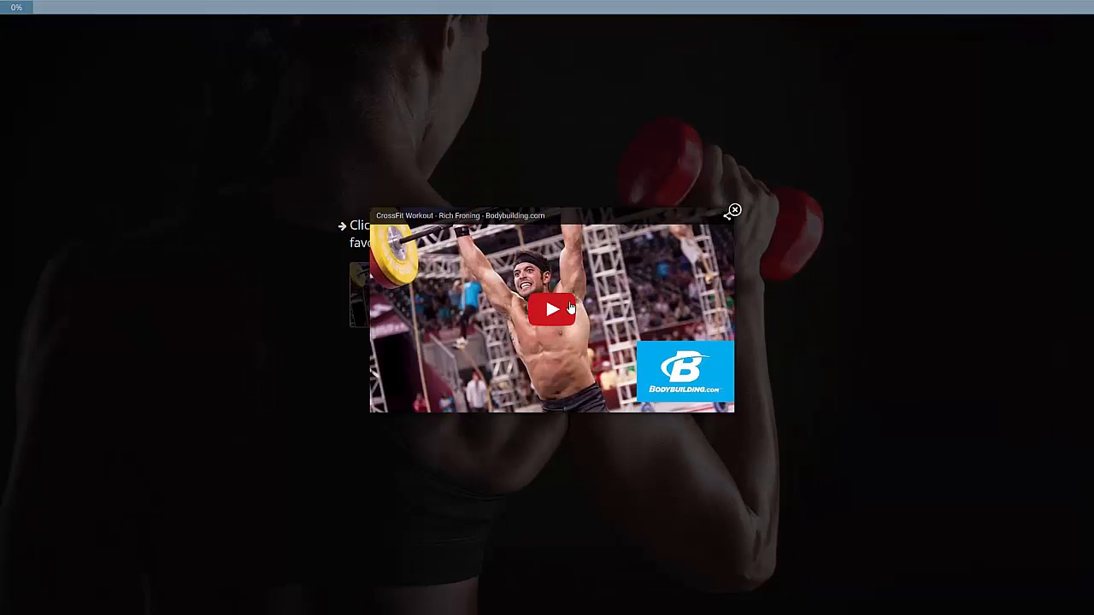
pyautogui.click(584, 351)
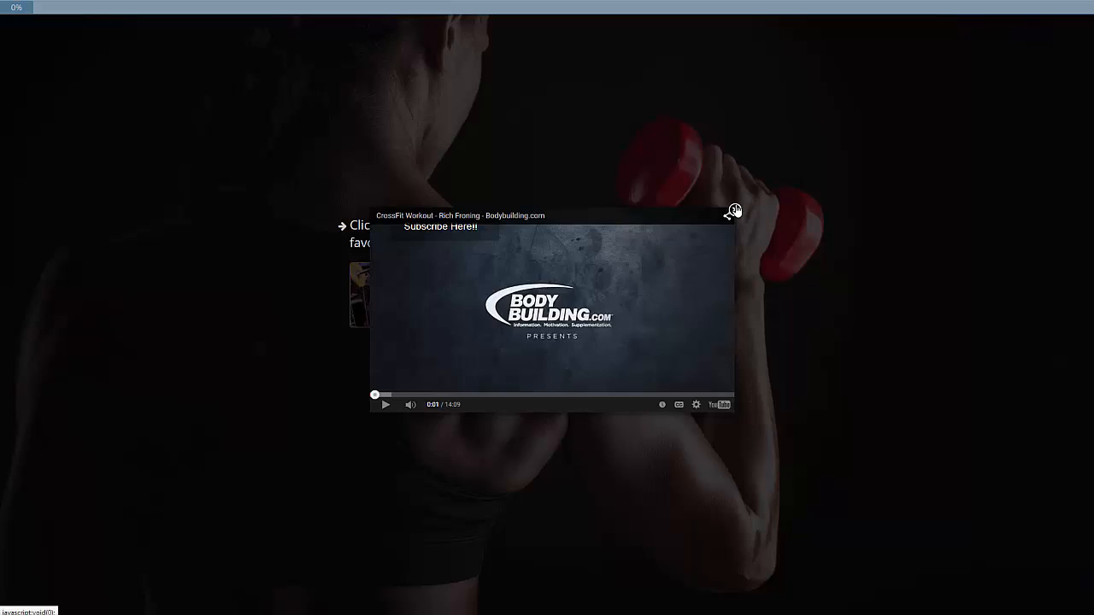
pyautogui.click(733, 211)
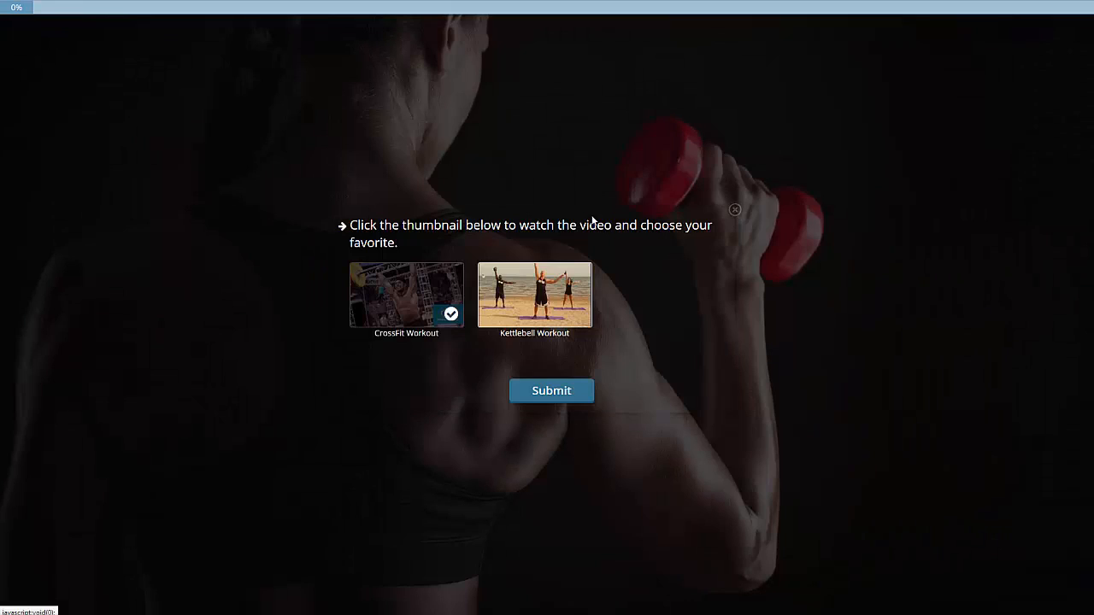
# Step: Choose the Kettlebell Workout video as the favorite and submit the answer
pyautogui.click(542, 304)
pyautogui.click(733, 210)
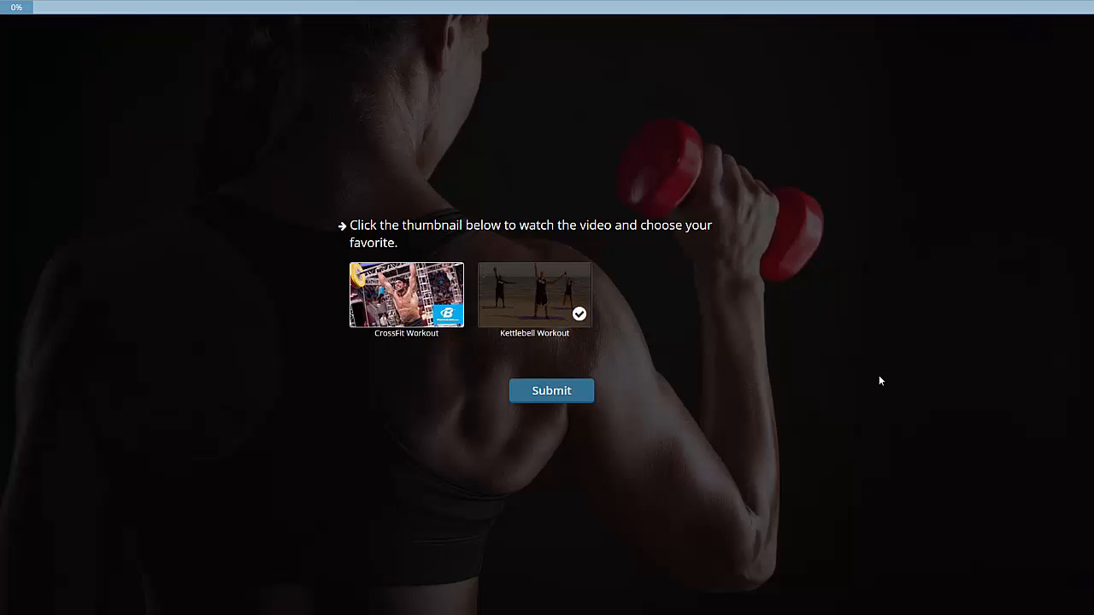
pyautogui.click(533, 396)
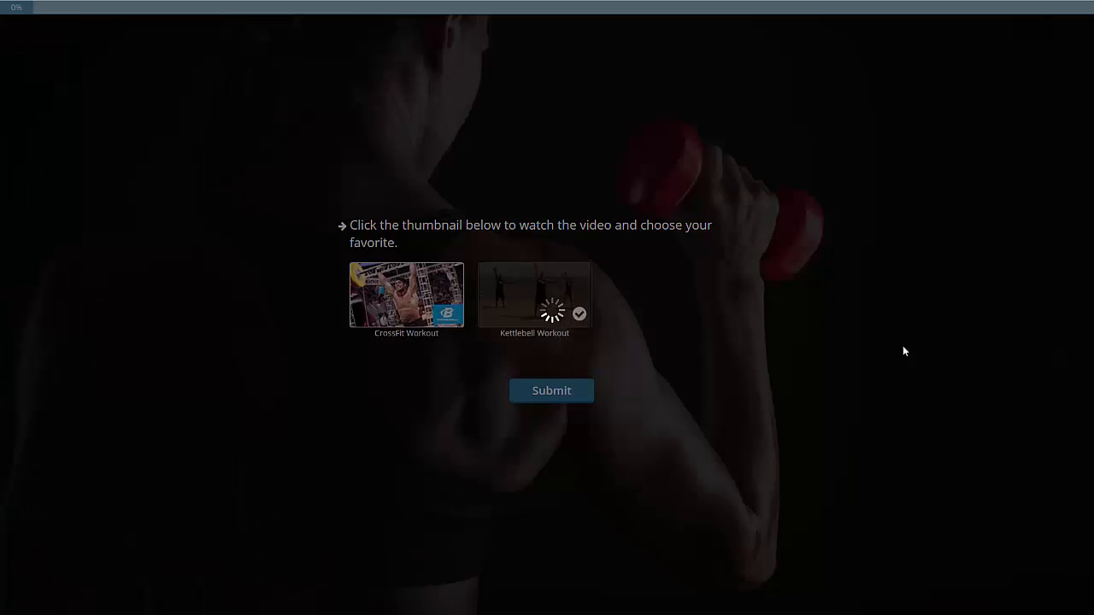